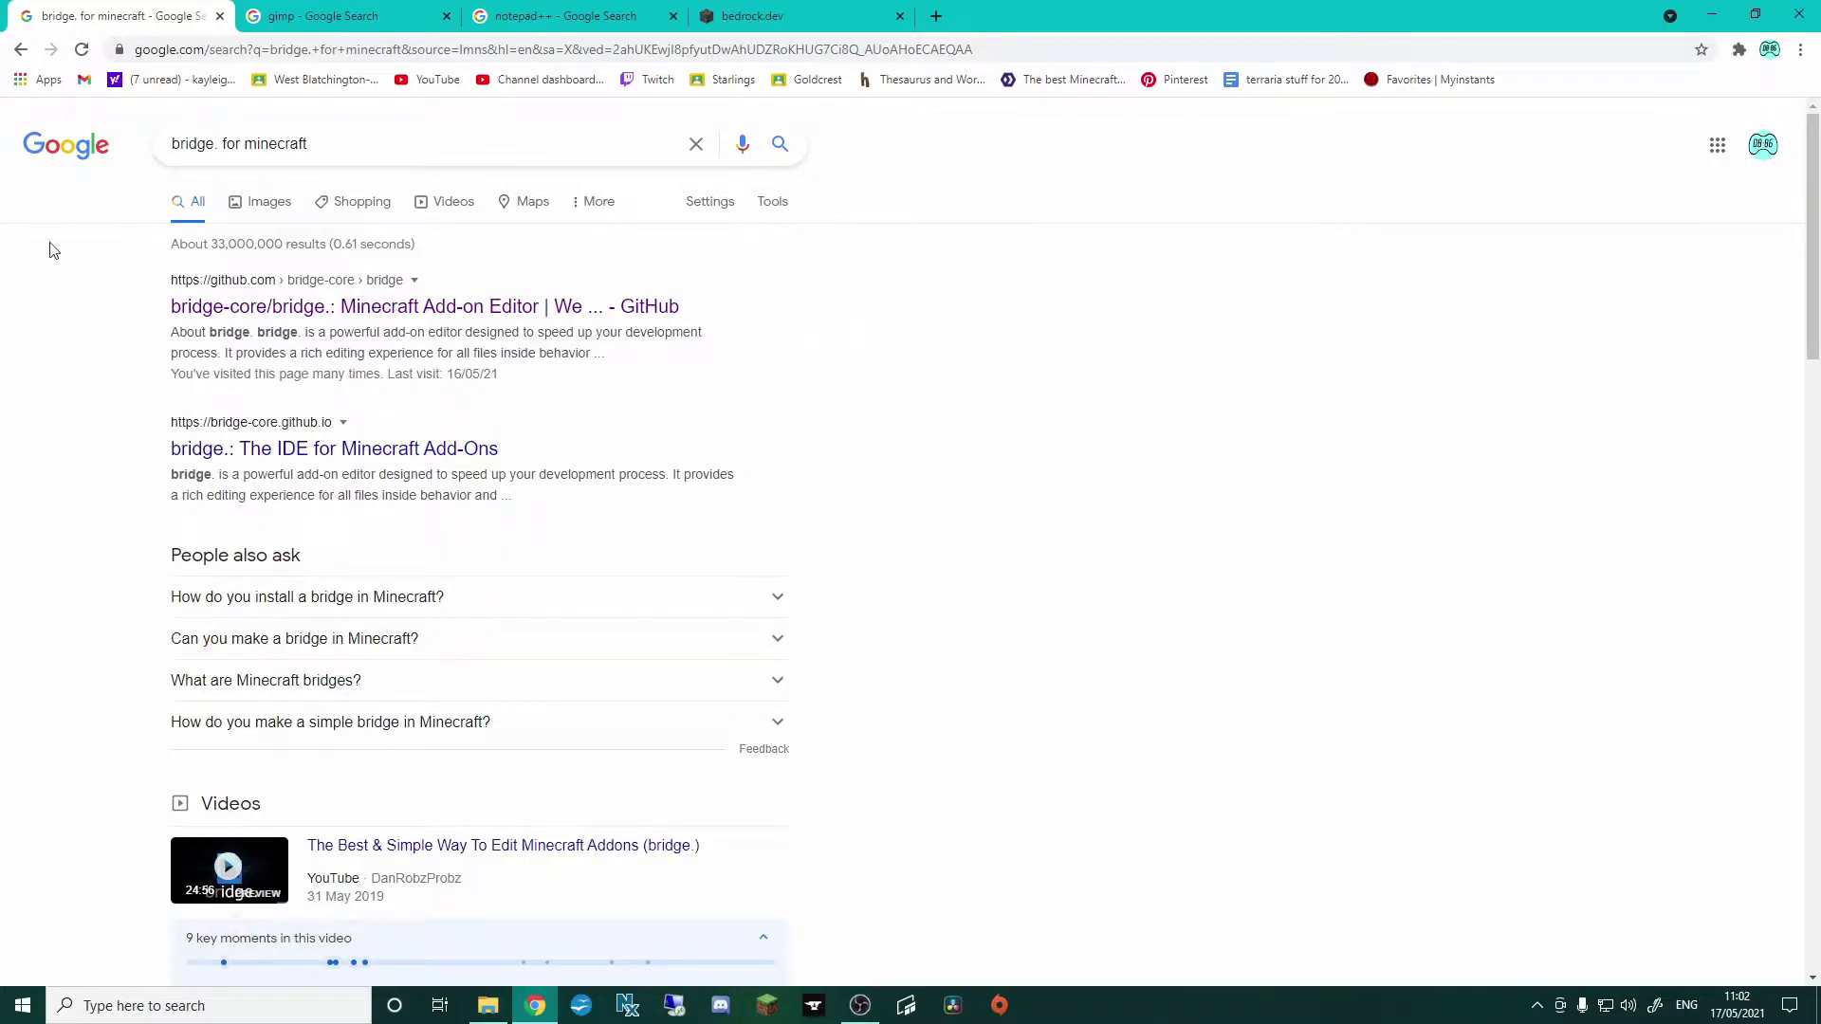
- Correct the search to 'bridge for minecraft' by removing the stray dot, and rerun it
{"action": "left_click", "coordinate": [212, 148]}
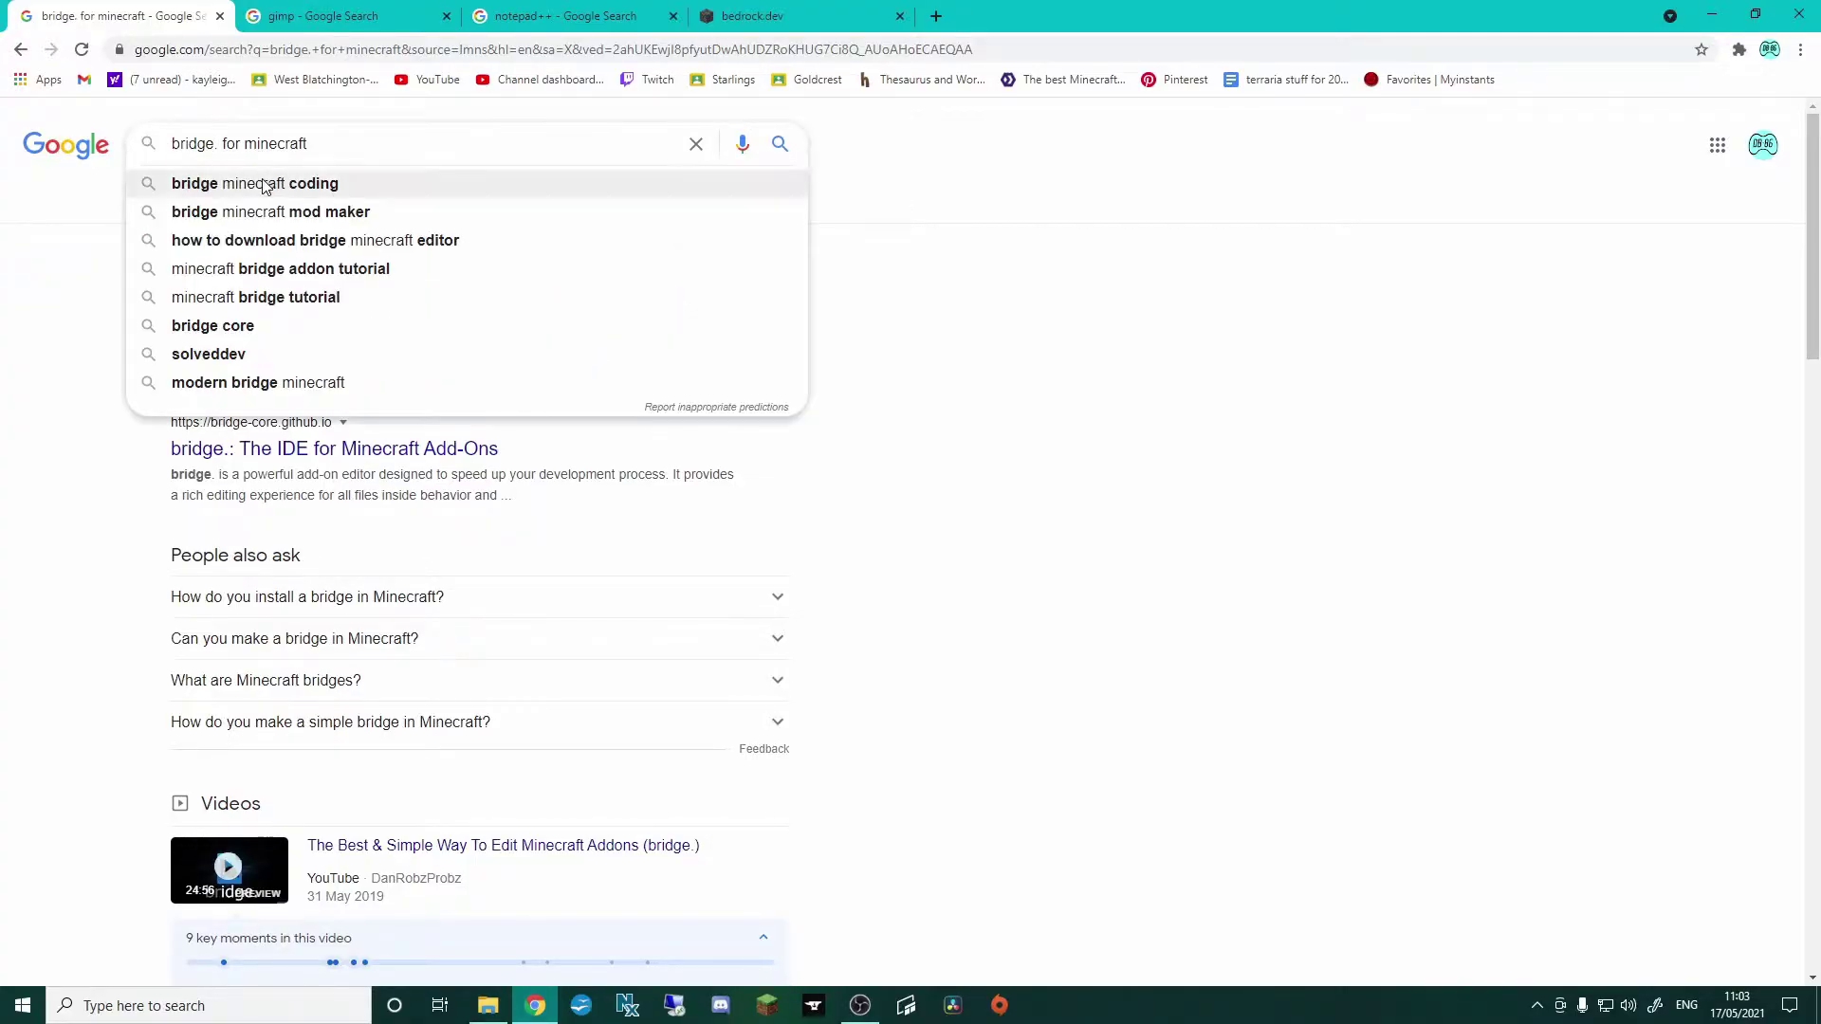
{"action": "key", "text": "BackSpace"}
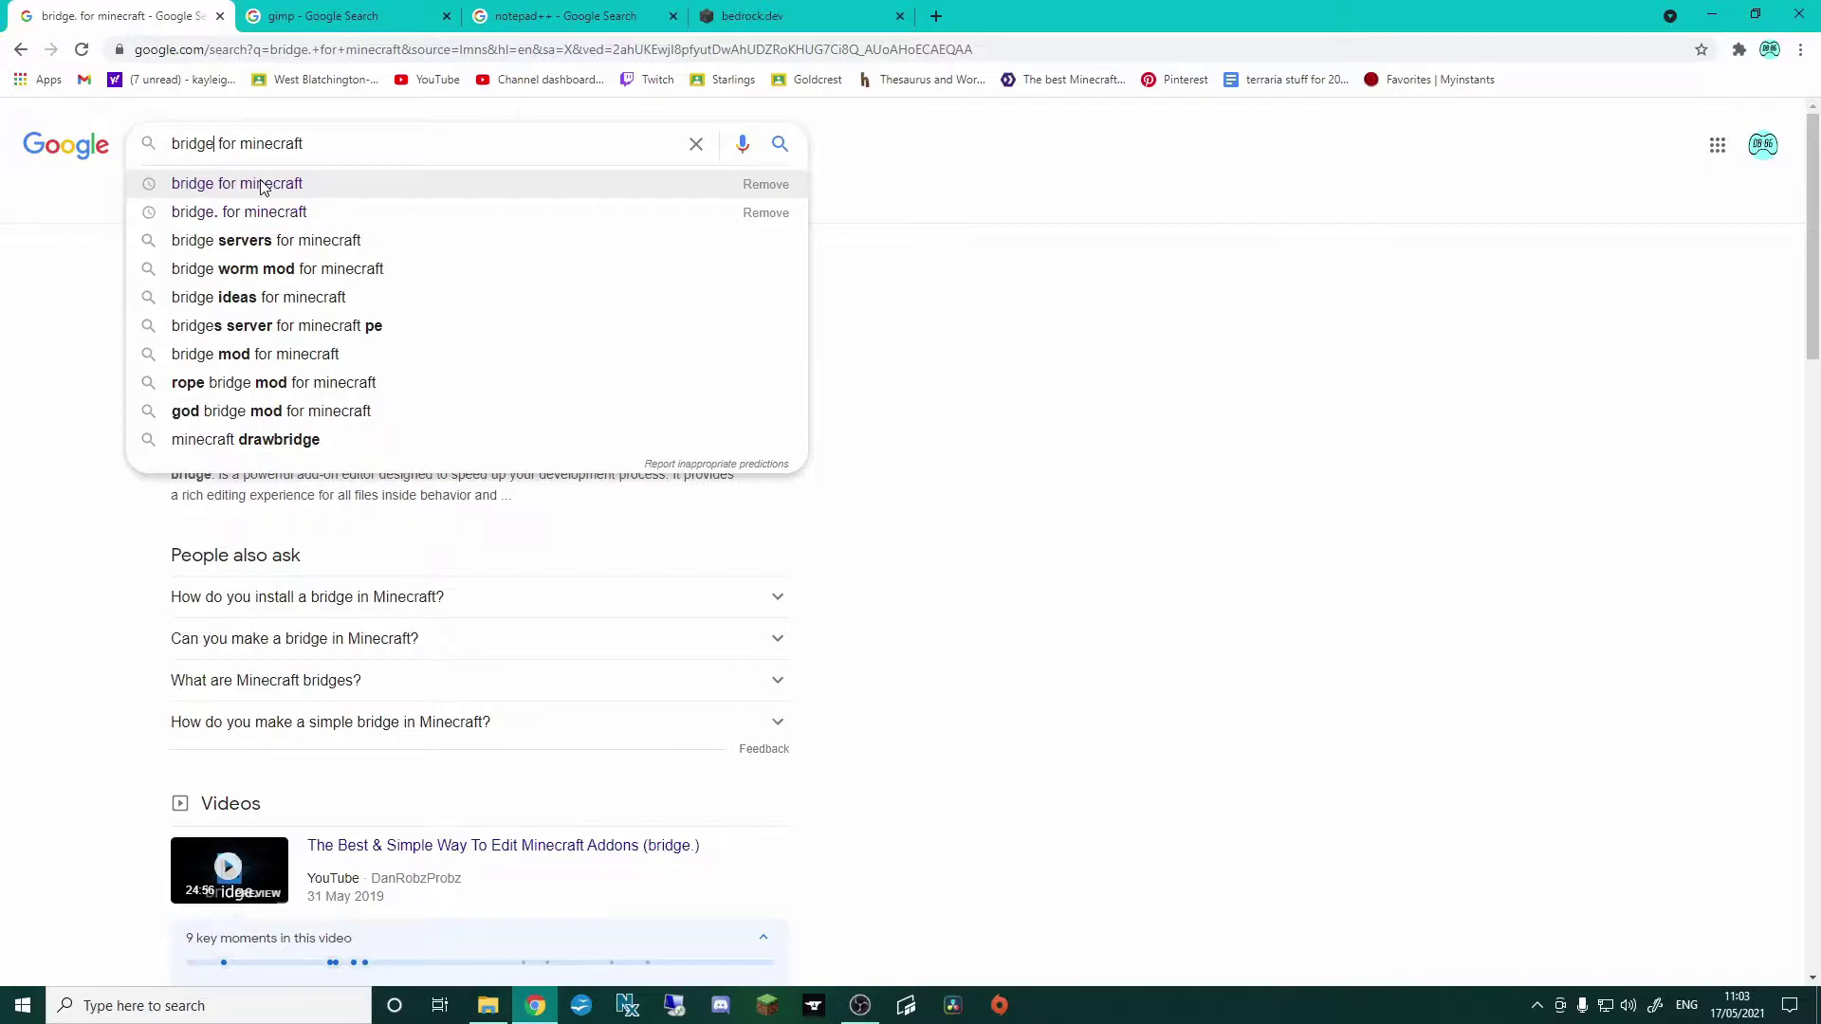
{"action": "key", "text": "Return"}
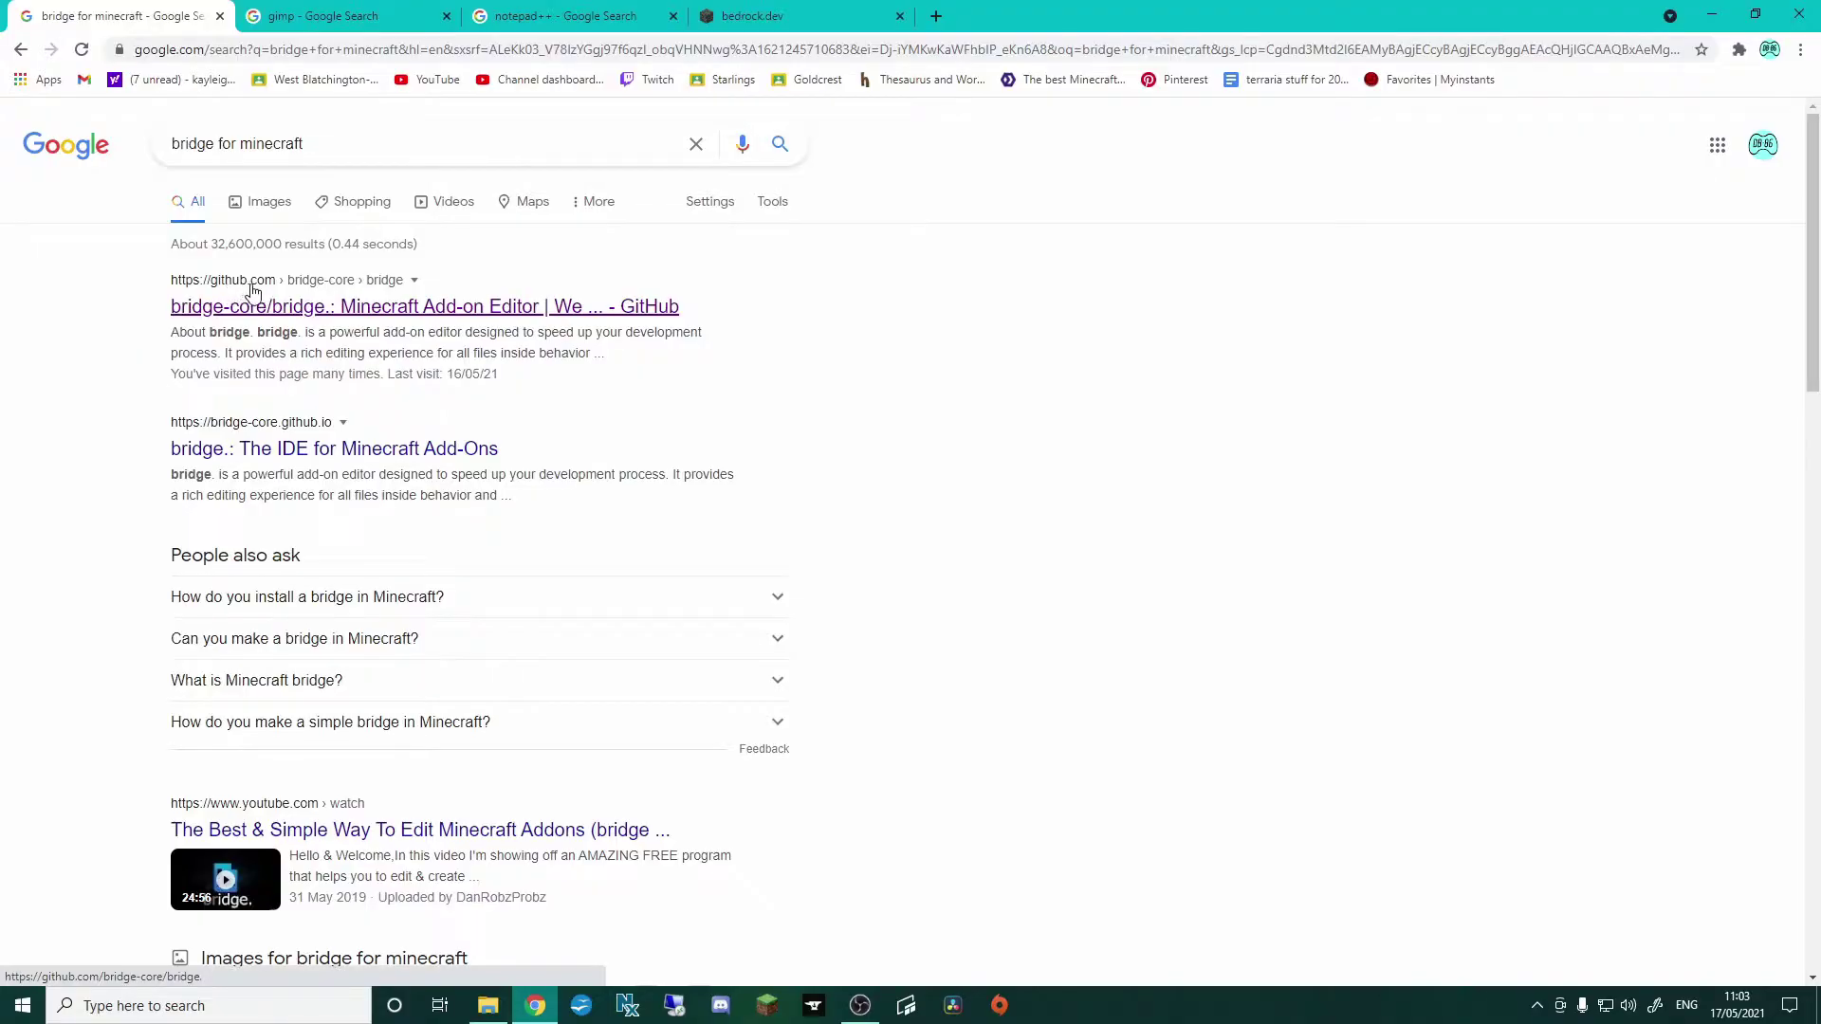
- Open the bridge-core/bridge GitHub repository and scroll down to its README download link
{"action": "left_click", "coordinate": [342, 314]}
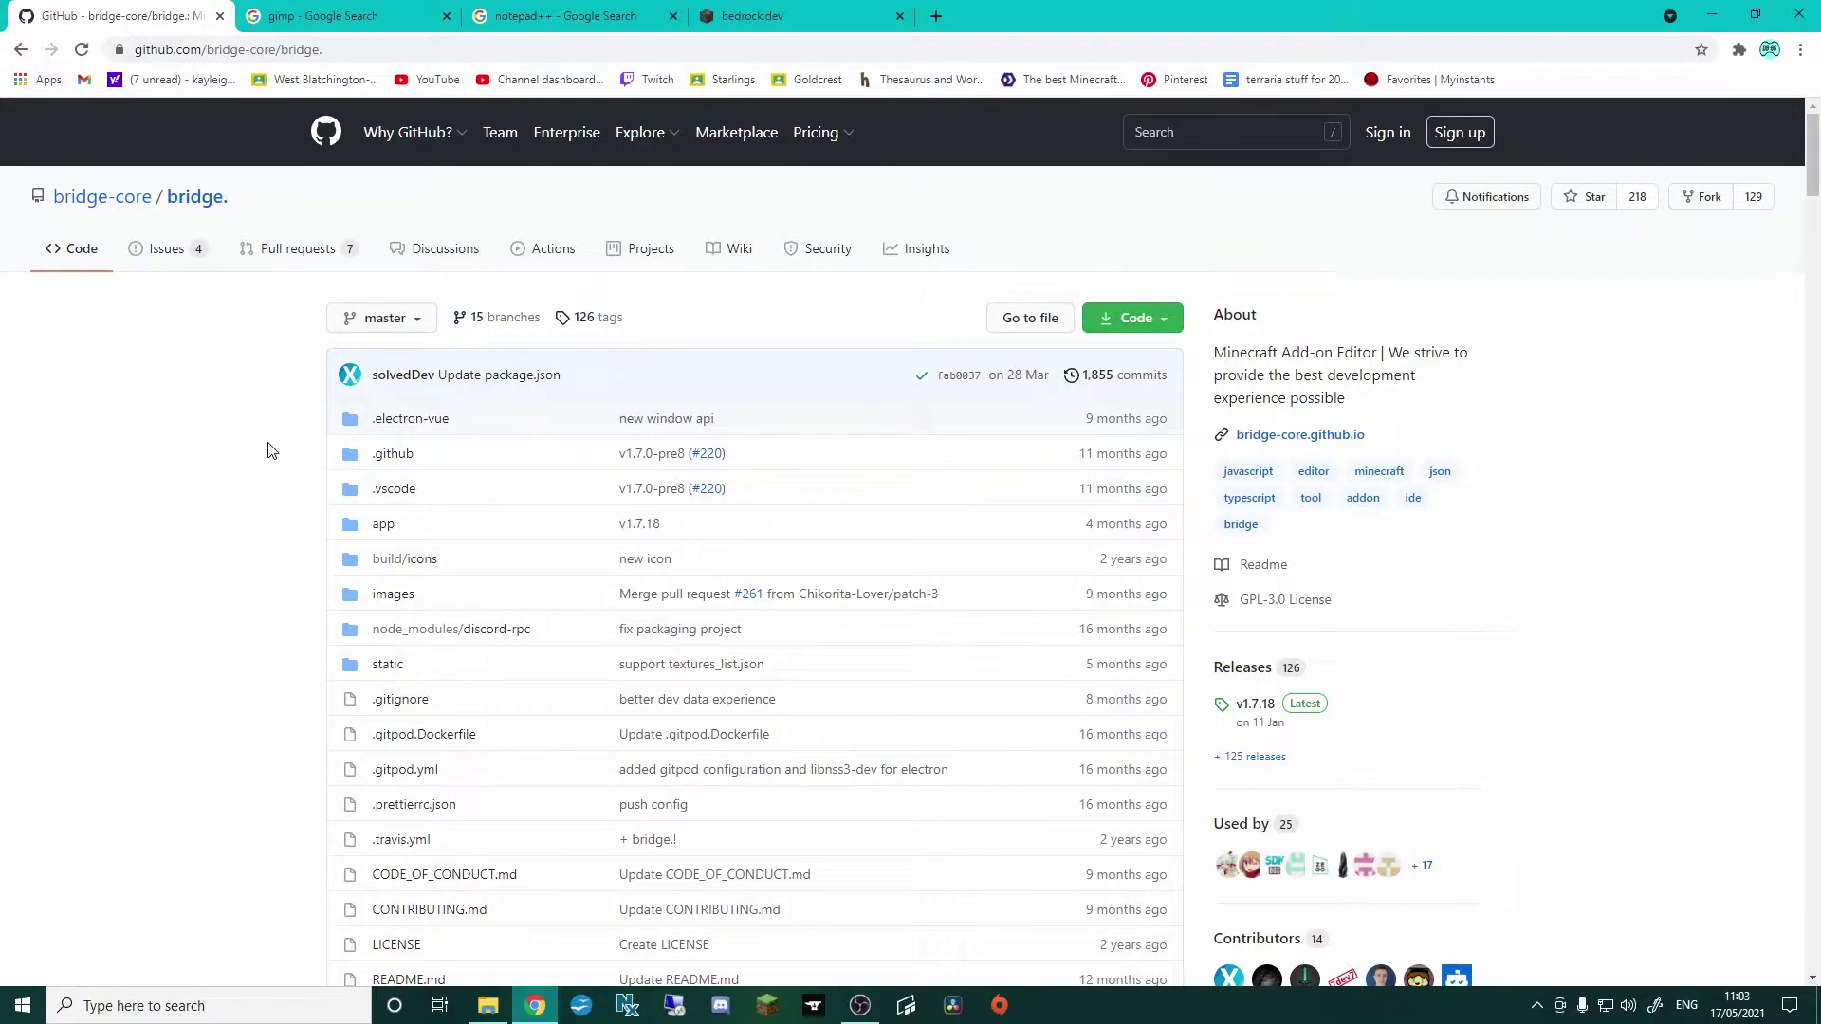
{"action": "scroll", "coordinate": [414, 427], "scroll_direction": "down", "scroll_amount": 7}
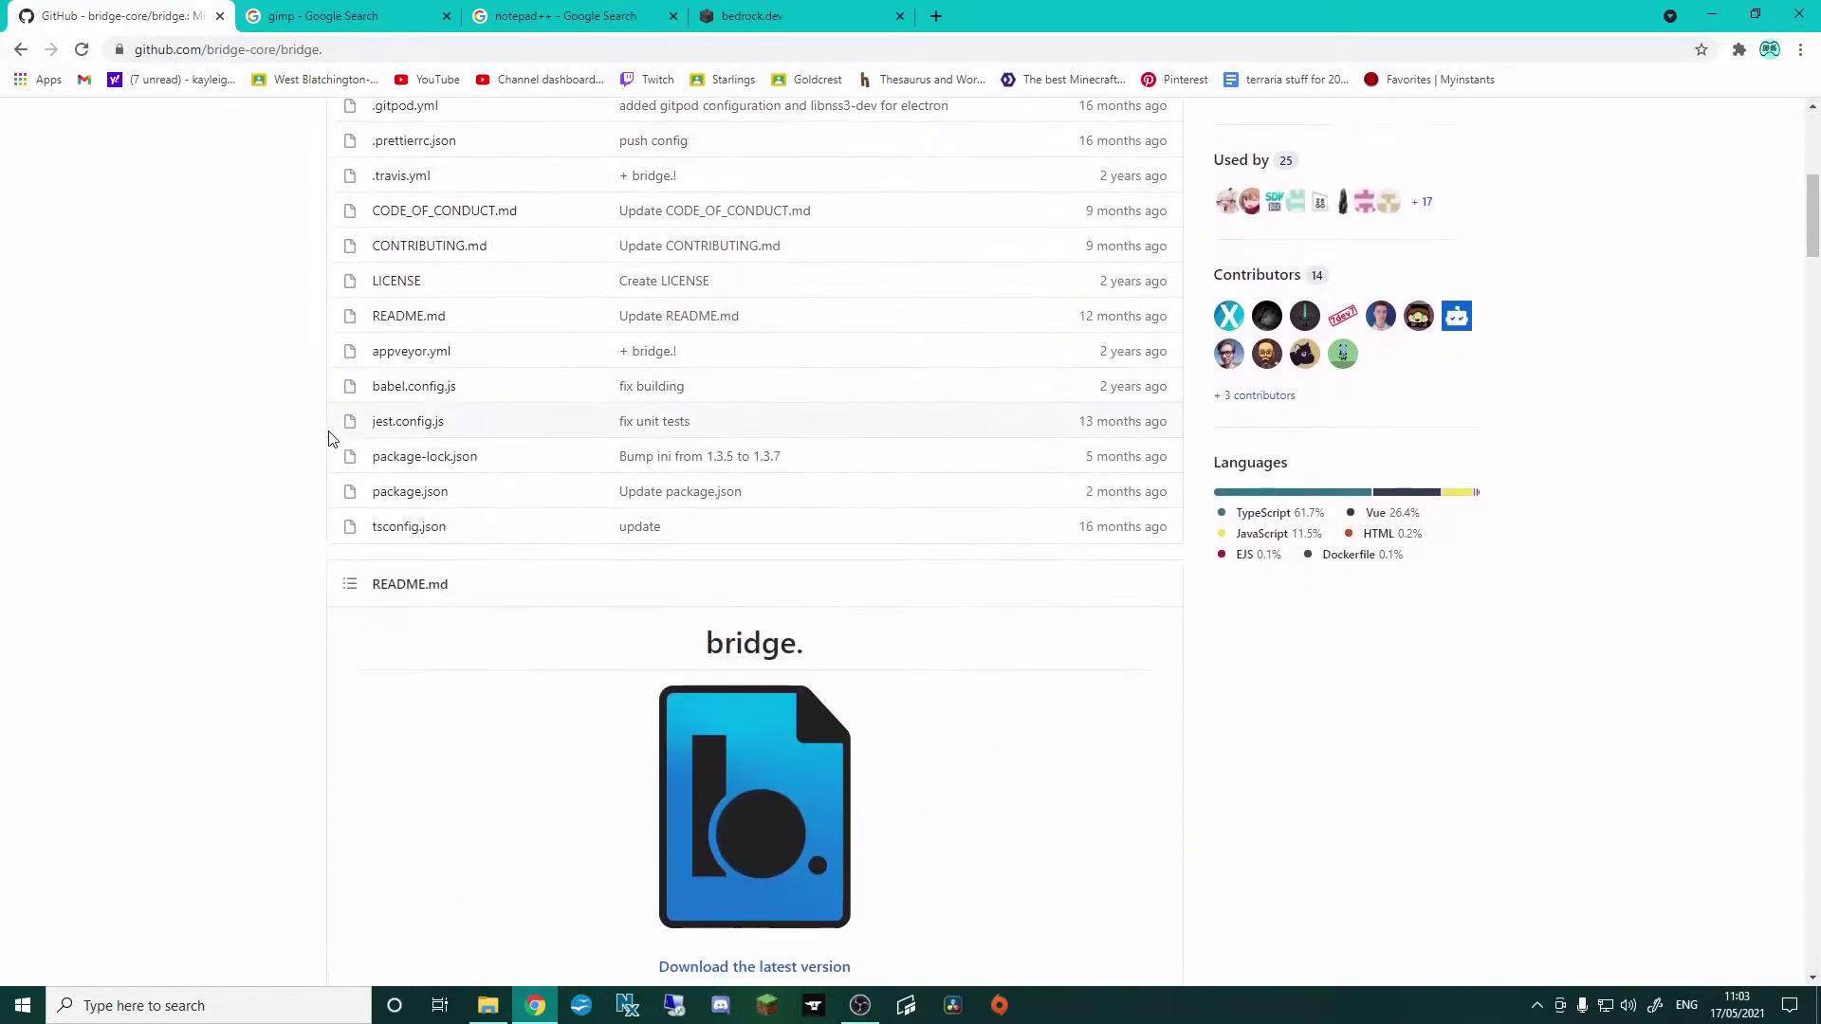
{"action": "scroll", "coordinate": [329, 438], "scroll_direction": "down", "scroll_amount": 4}
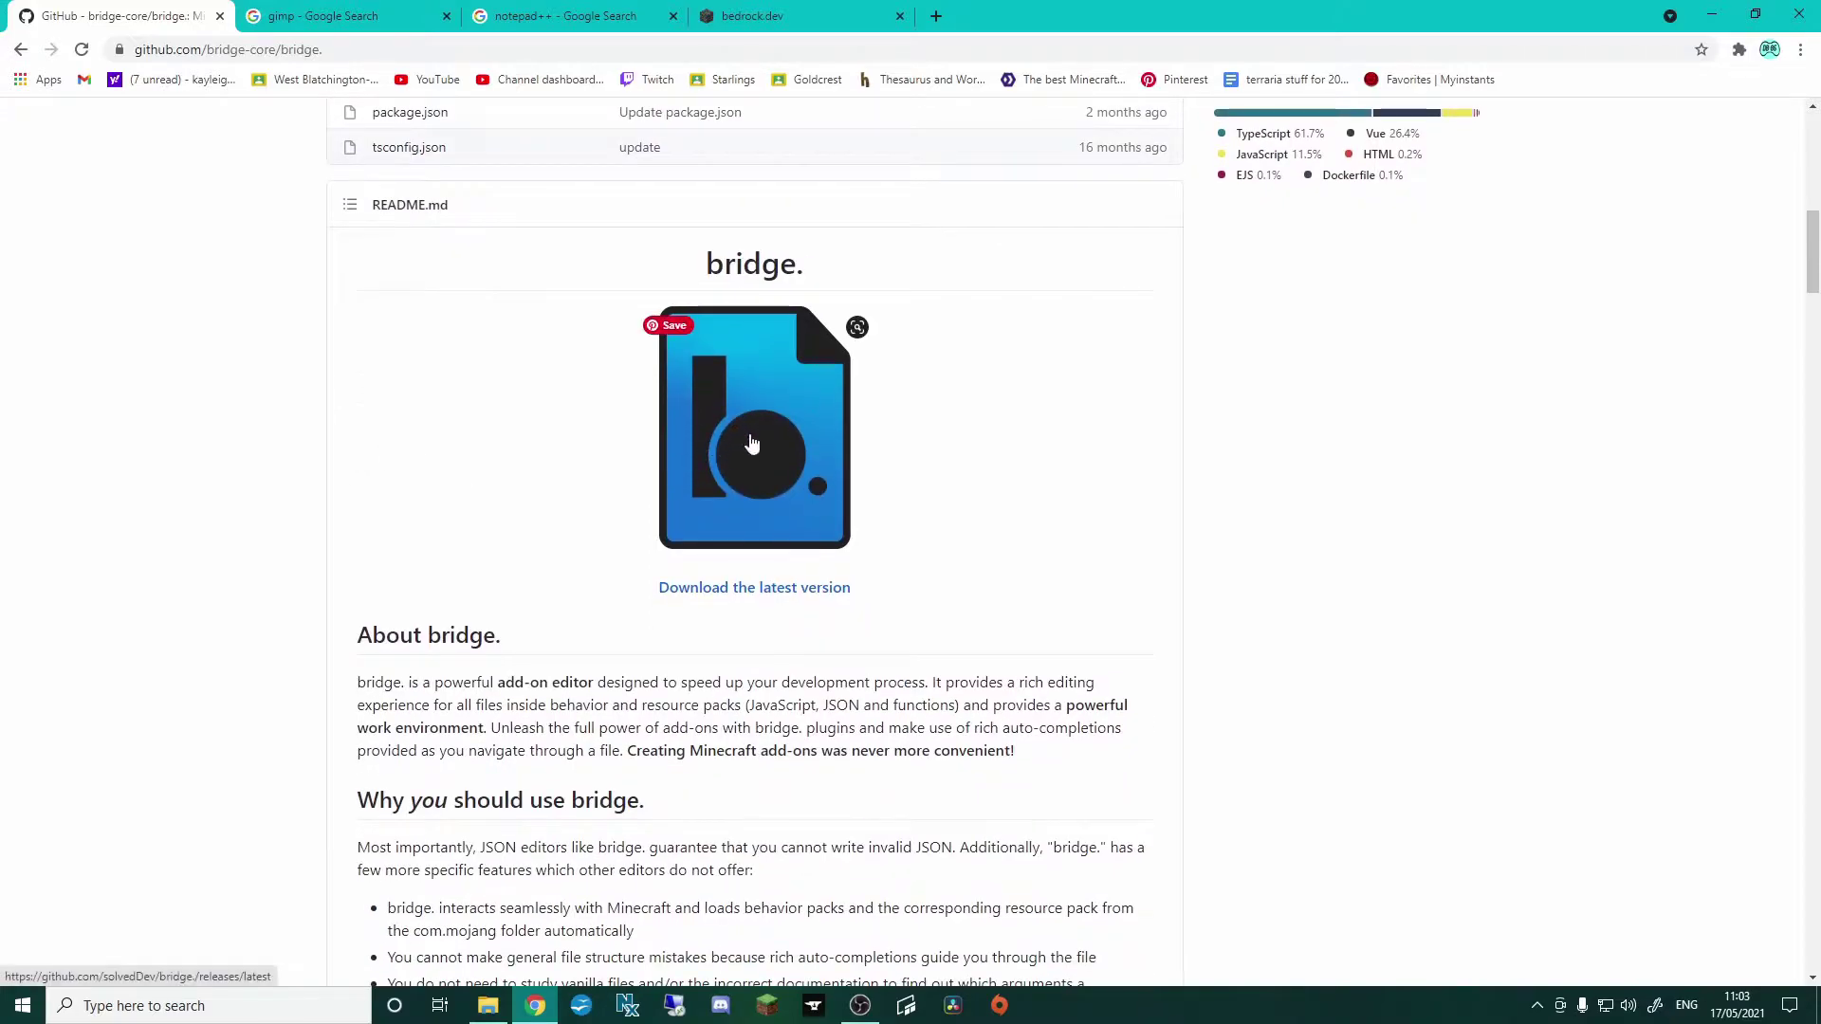
- Go to the v1.7.18 release and download the bridge-1.7.18-x64.nsis.7z archive (71.9 MB)
{"action": "left_click", "coordinate": [786, 596]}
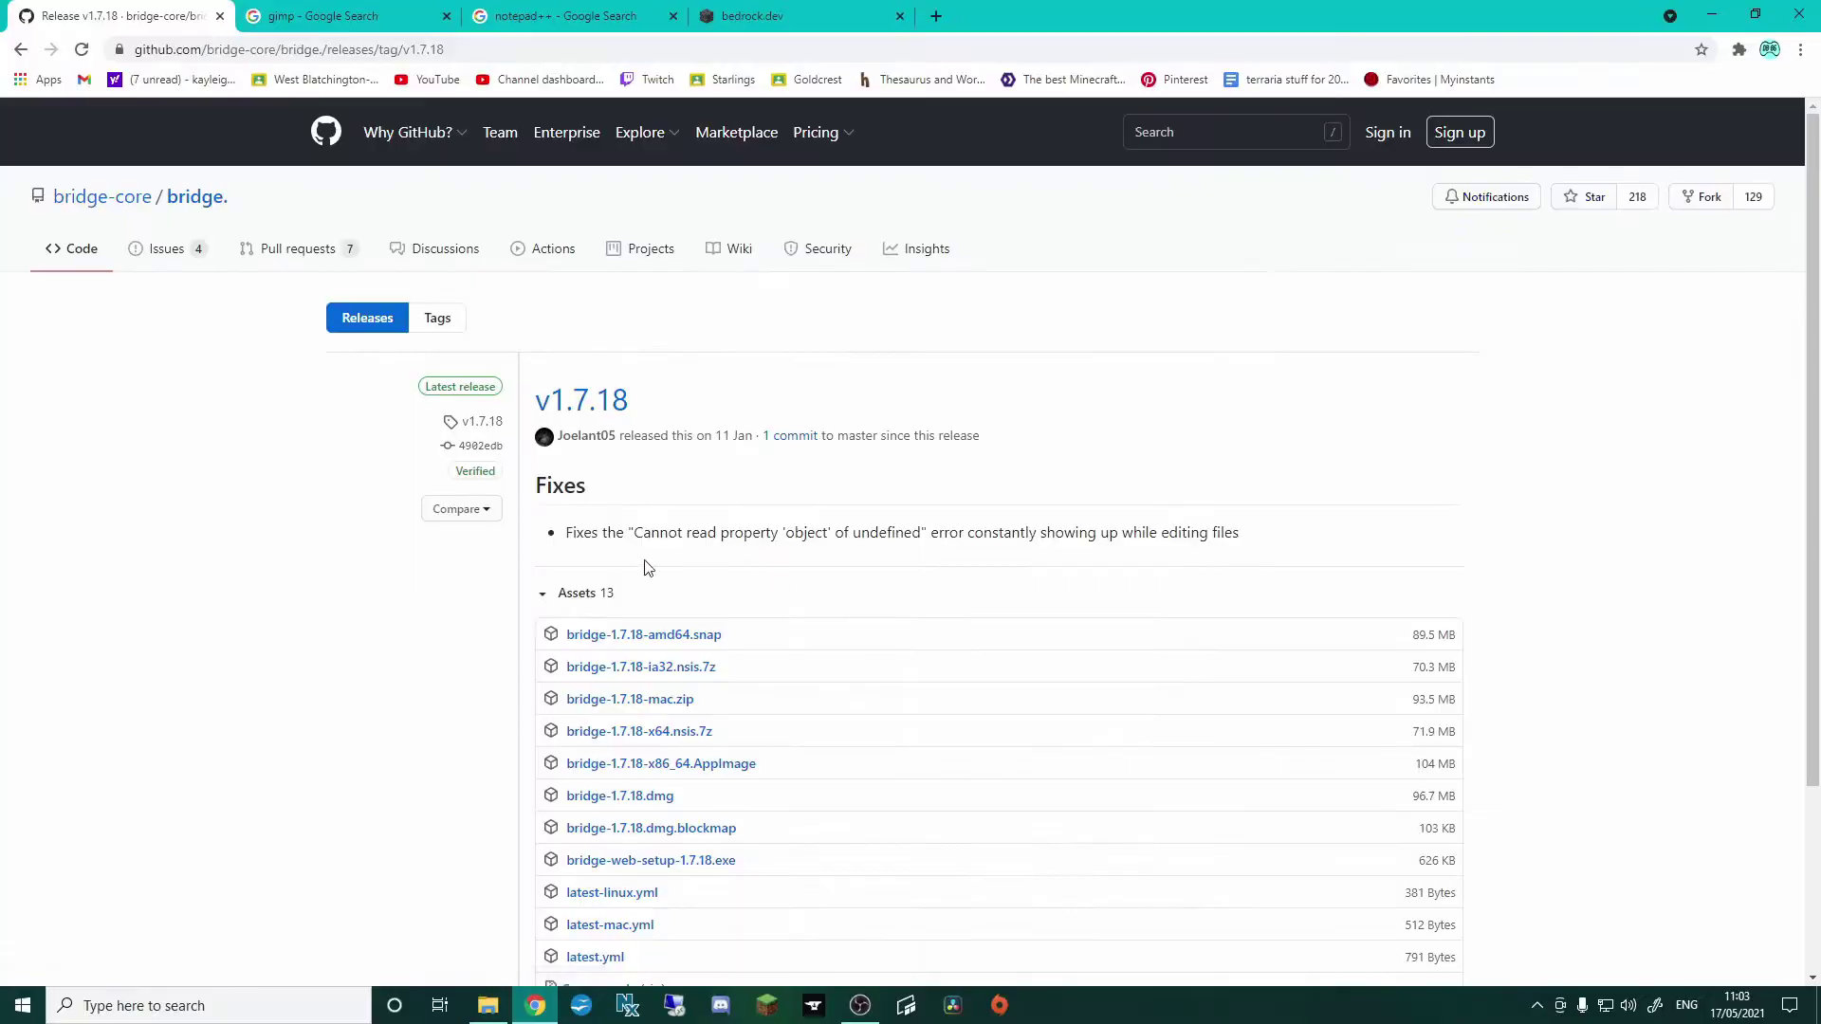
{"action": "scroll", "coordinate": [474, 588], "scroll_direction": "down", "scroll_amount": 2}
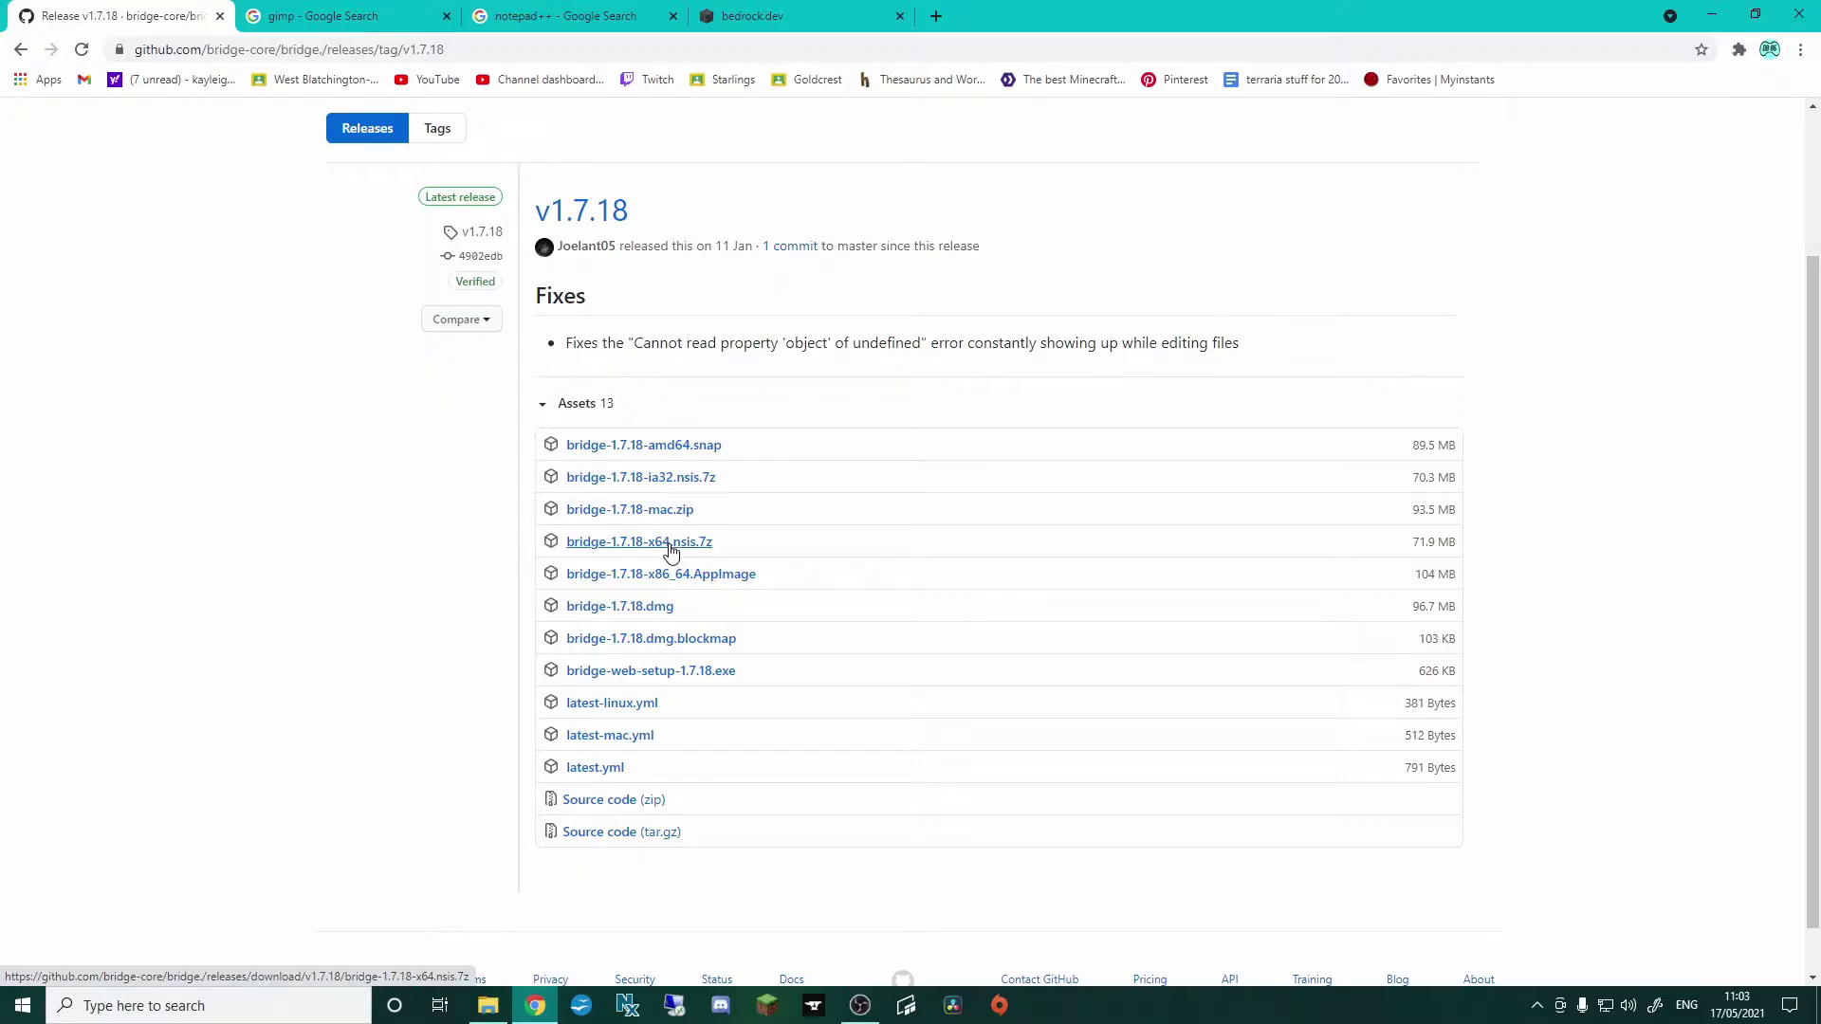
{"action": "left_click", "coordinate": [620, 548]}
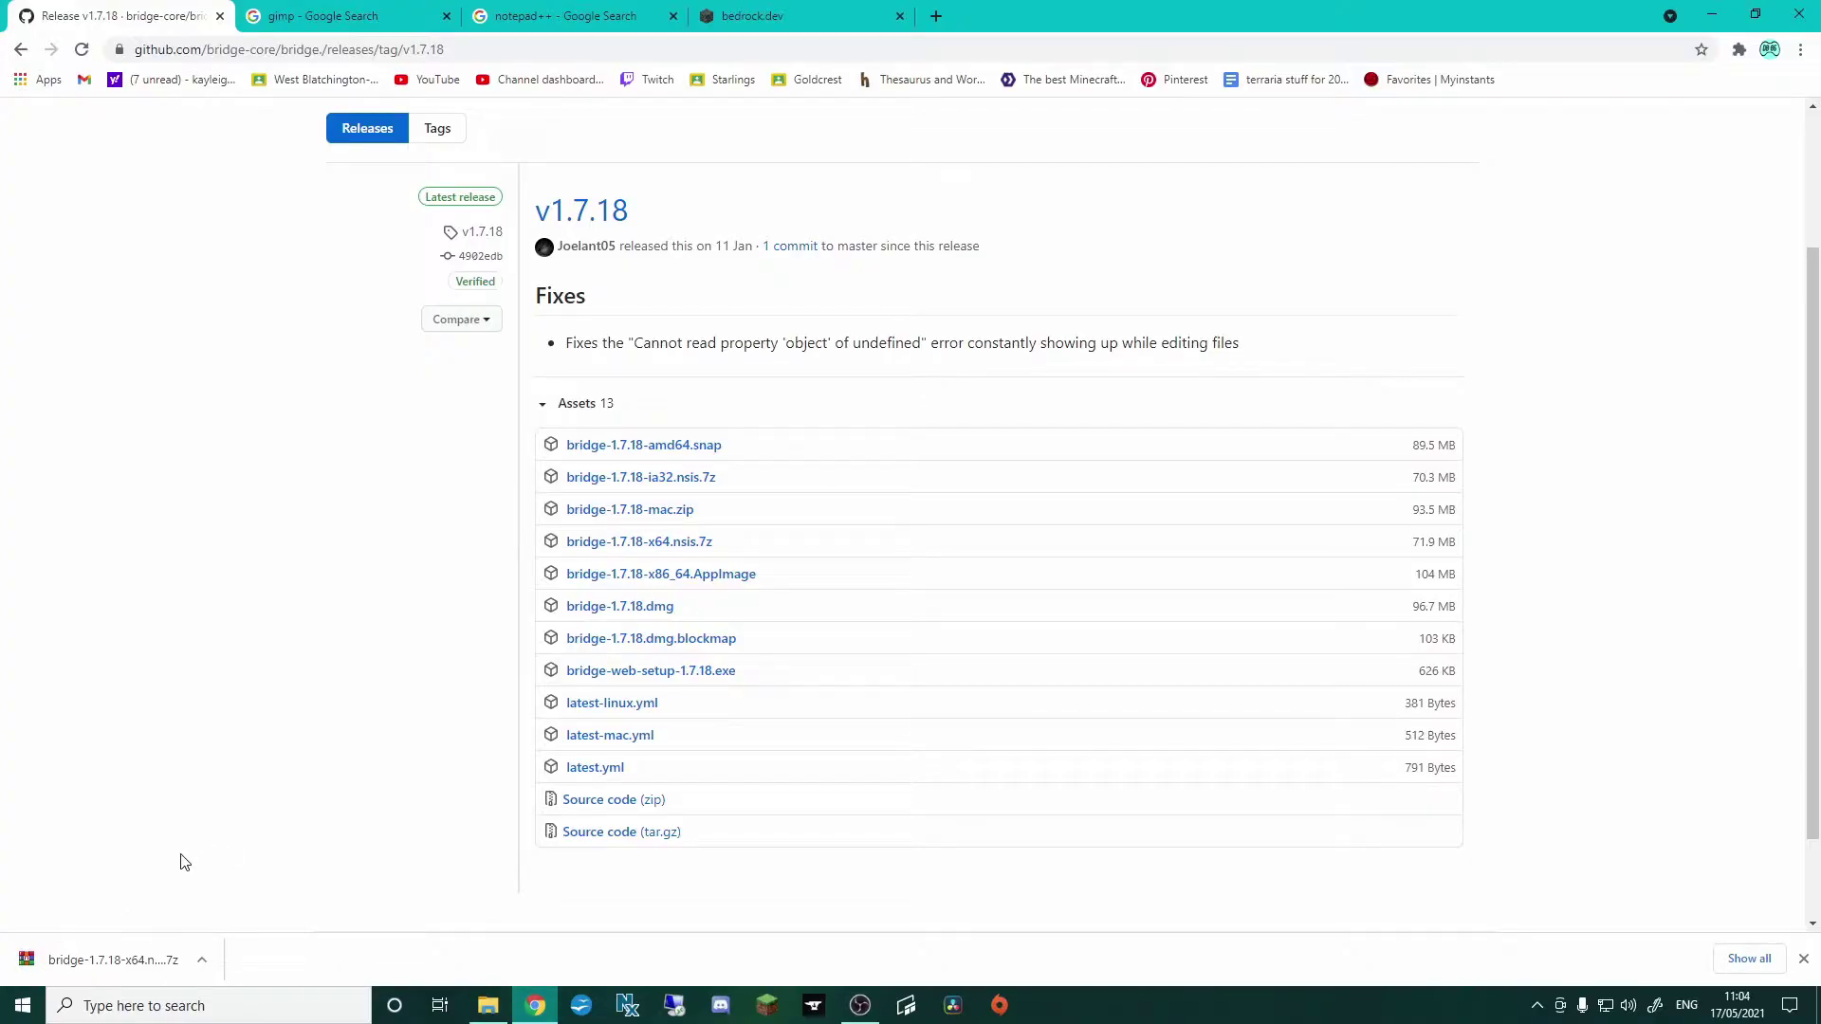
{"action": "right_click", "coordinate": [137, 974]}
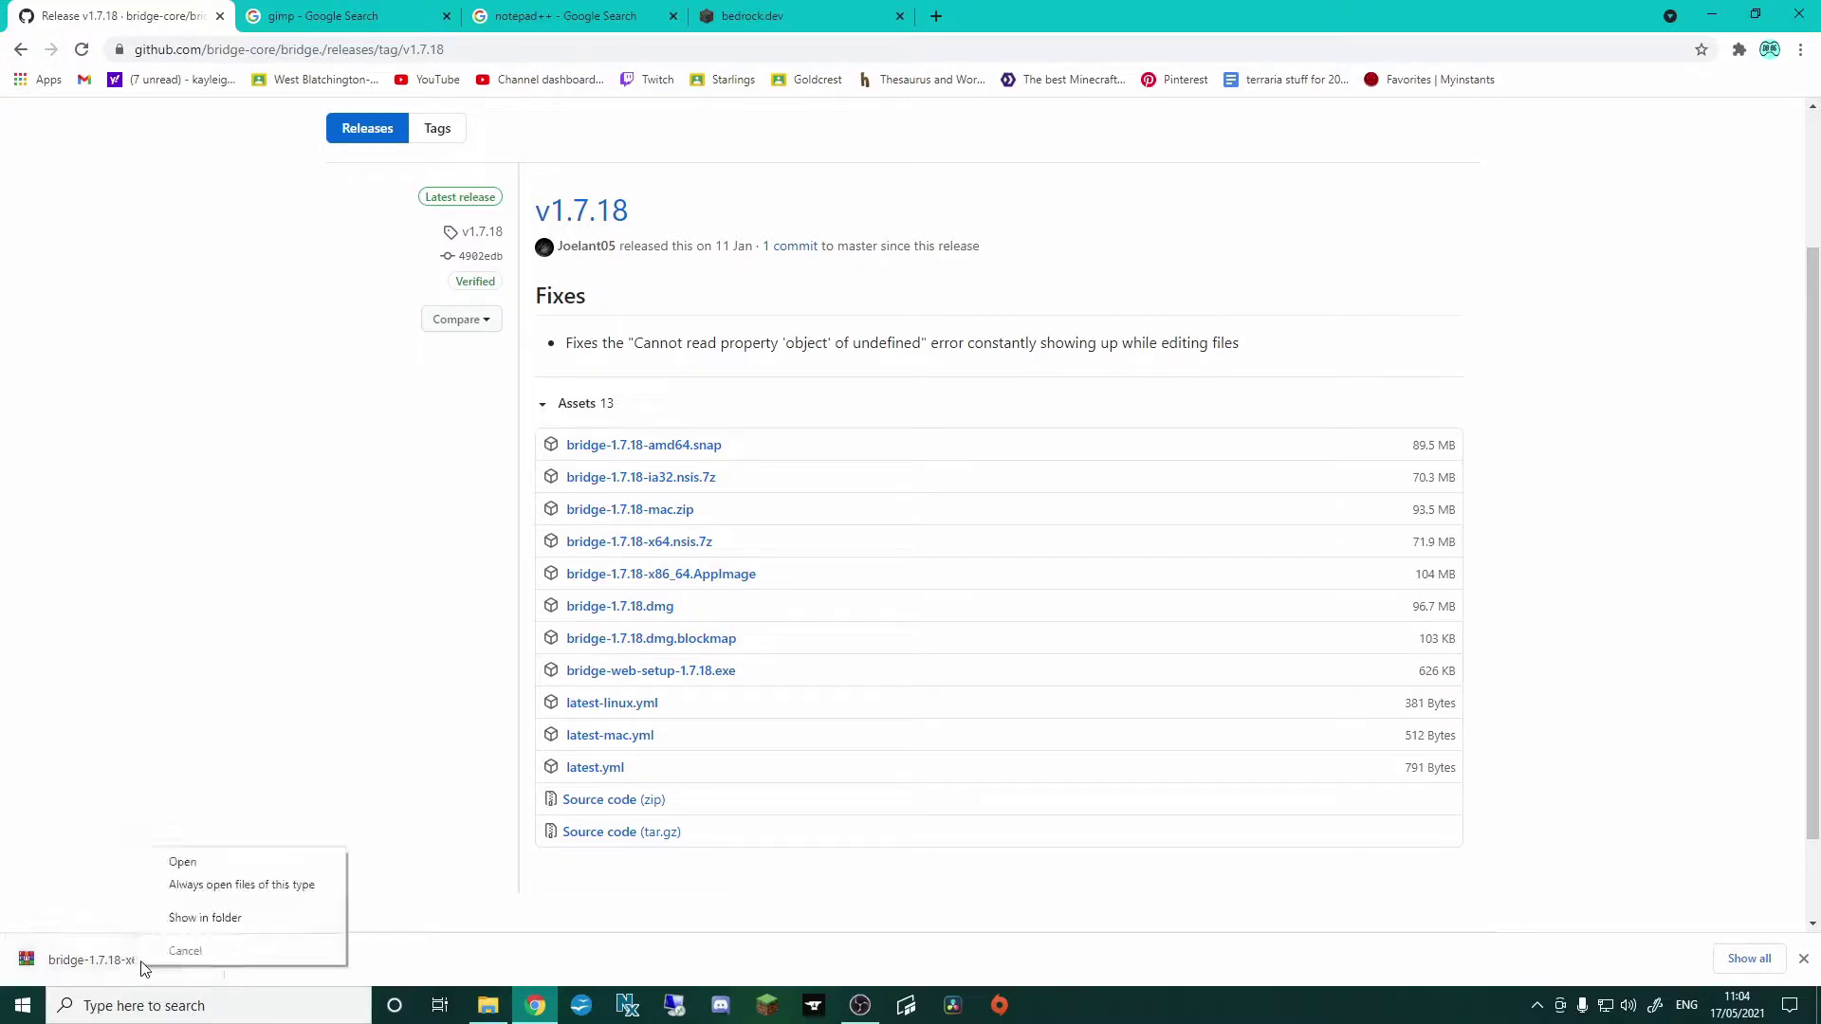
- Reveal the downloaded archive in Downloads and open Main Storage (D:) in a second window
{"action": "left_click", "coordinate": [180, 919]}
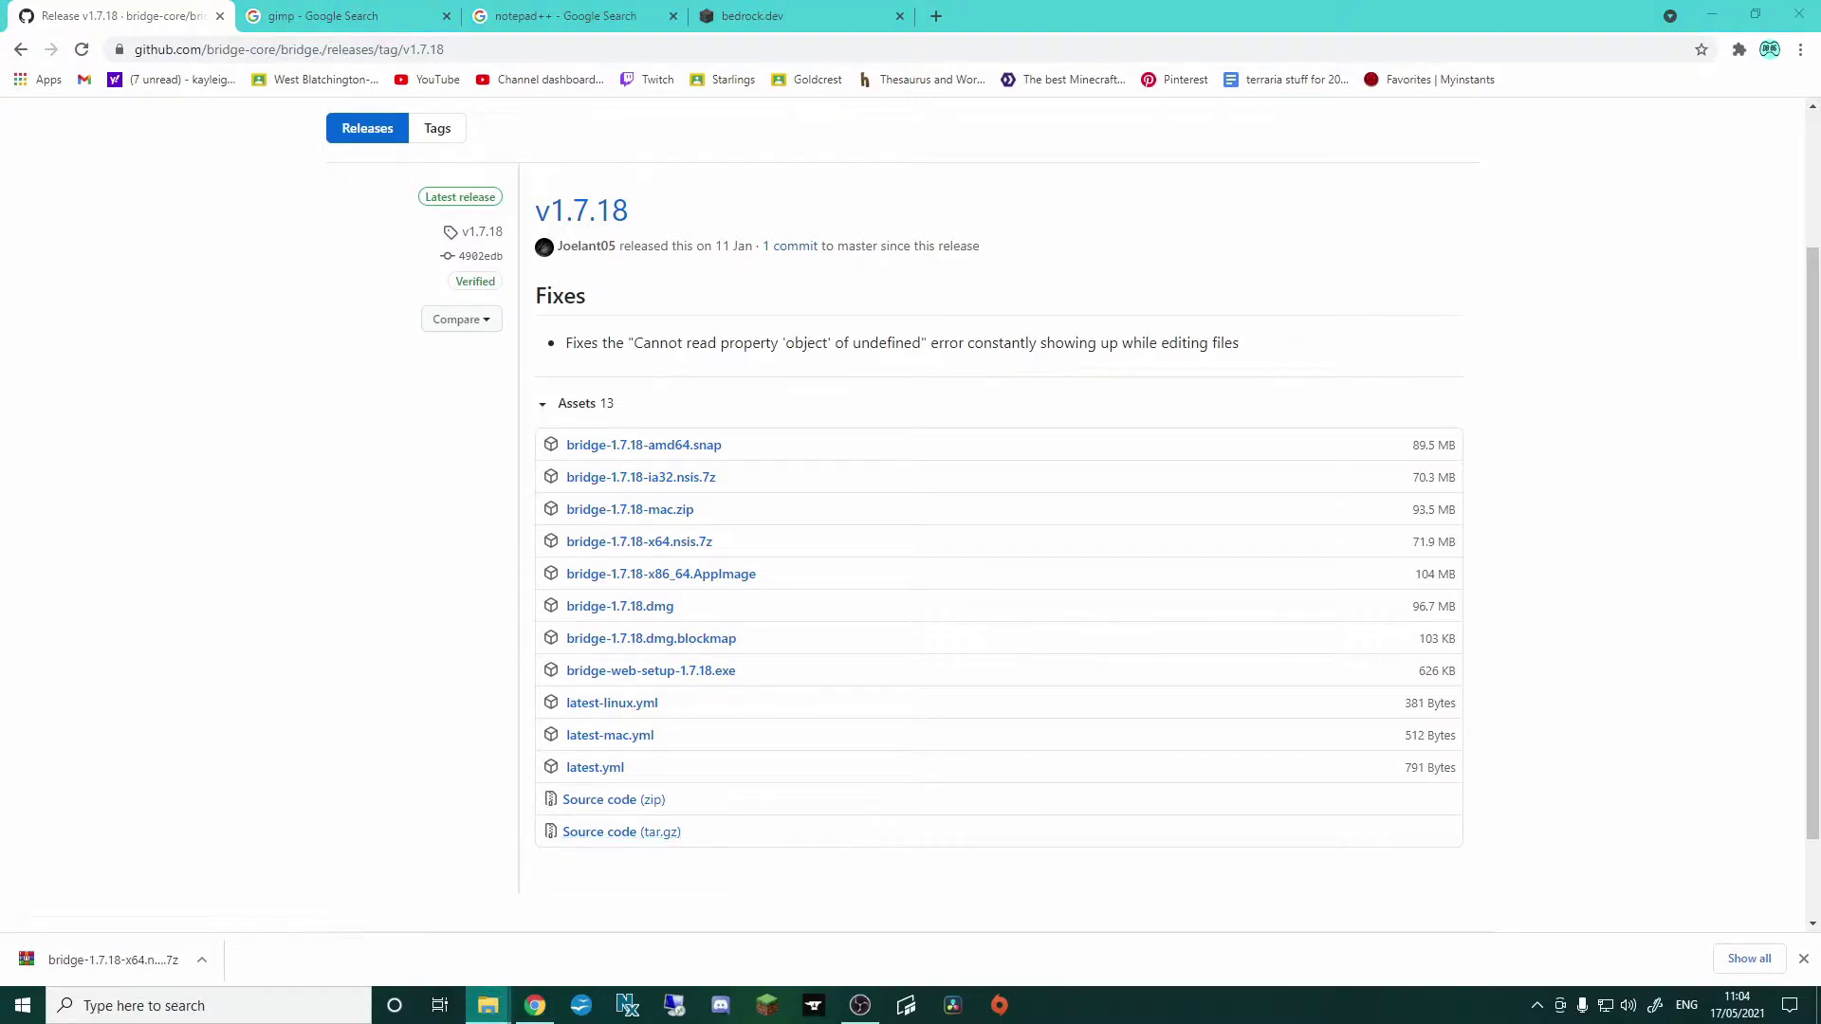
{"action": "left_click_drag", "start_coordinate": [557, 134], "coordinate": [394, 95]}
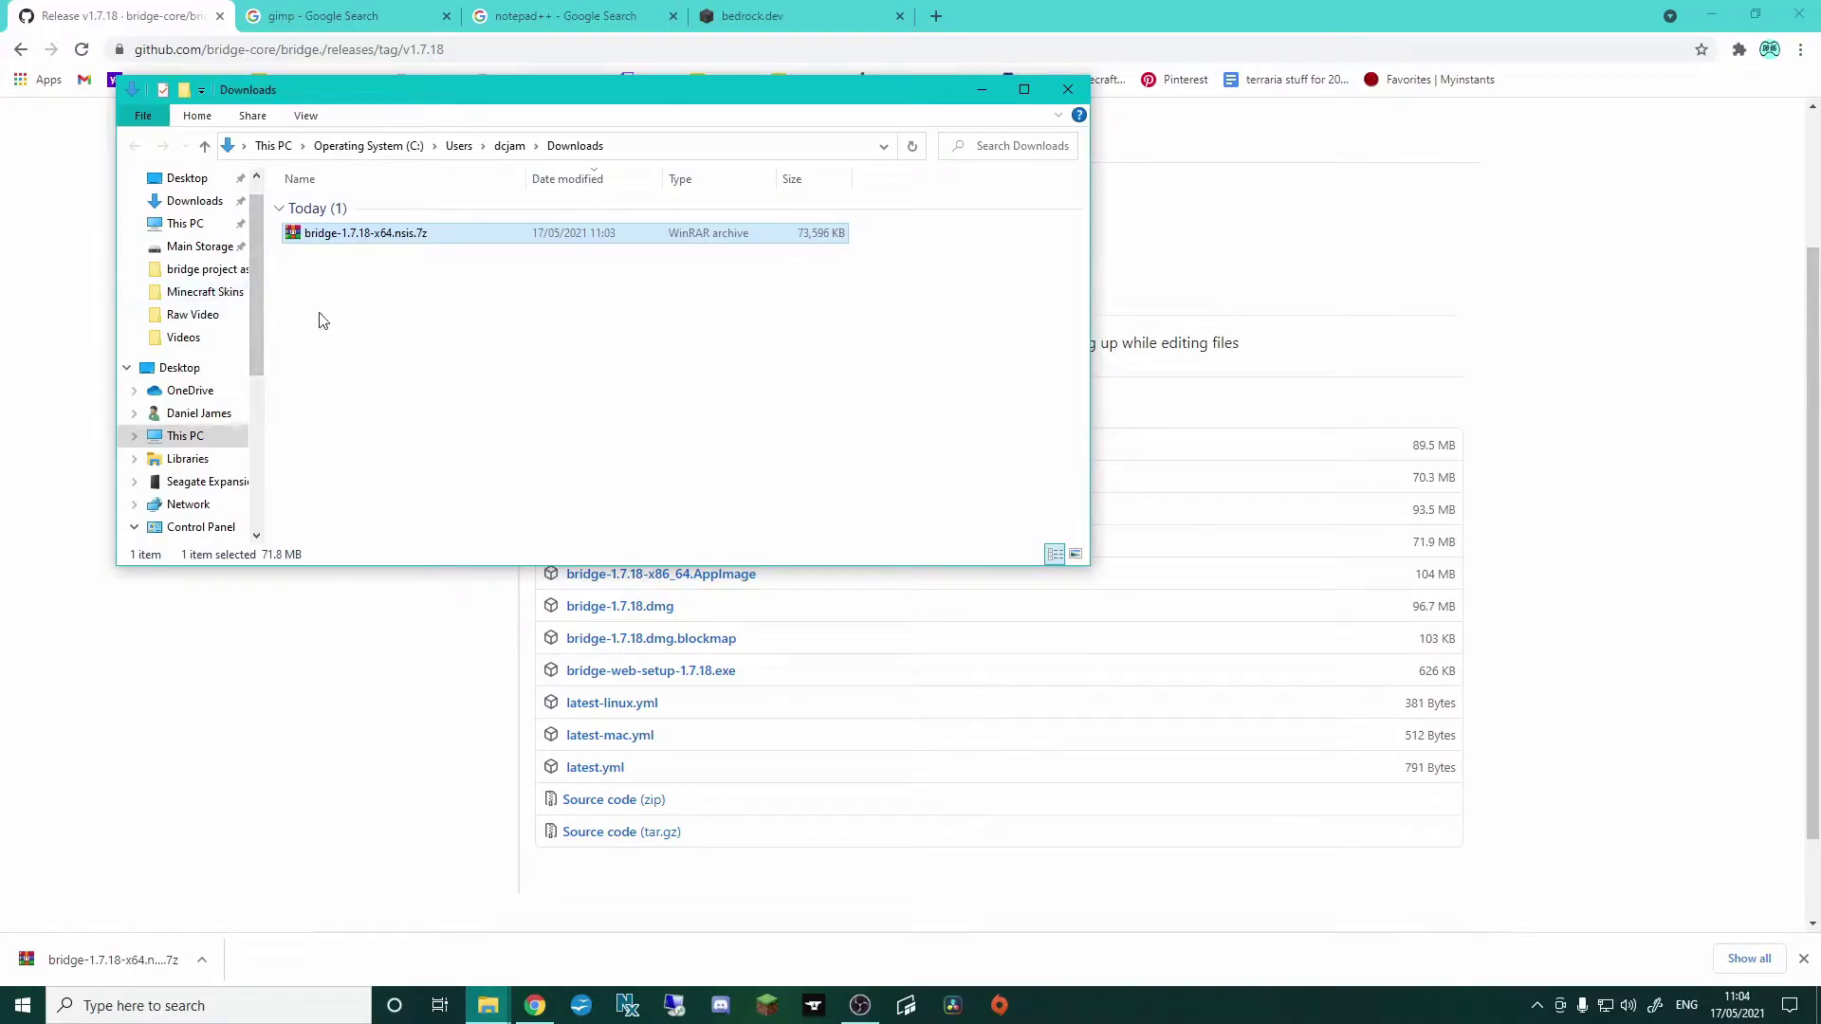
{"action": "right_click", "coordinate": [194, 245]}
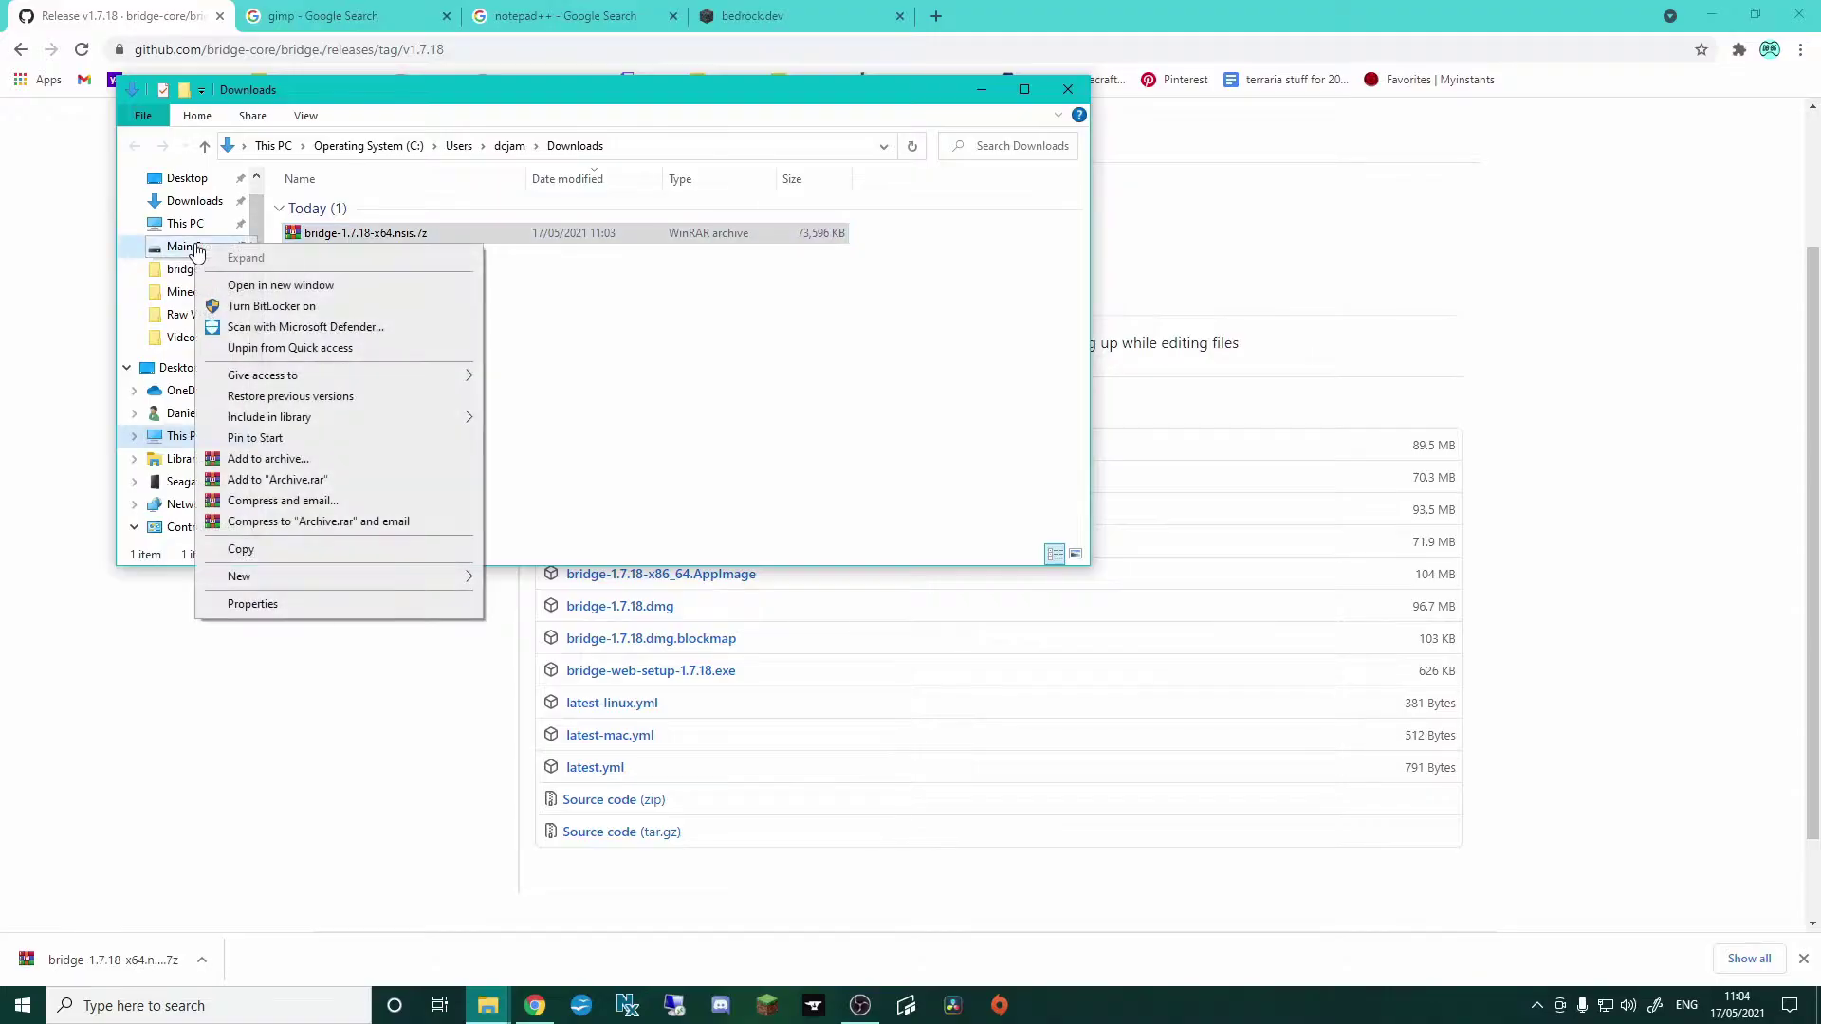
{"action": "left_click", "coordinate": [254, 285]}
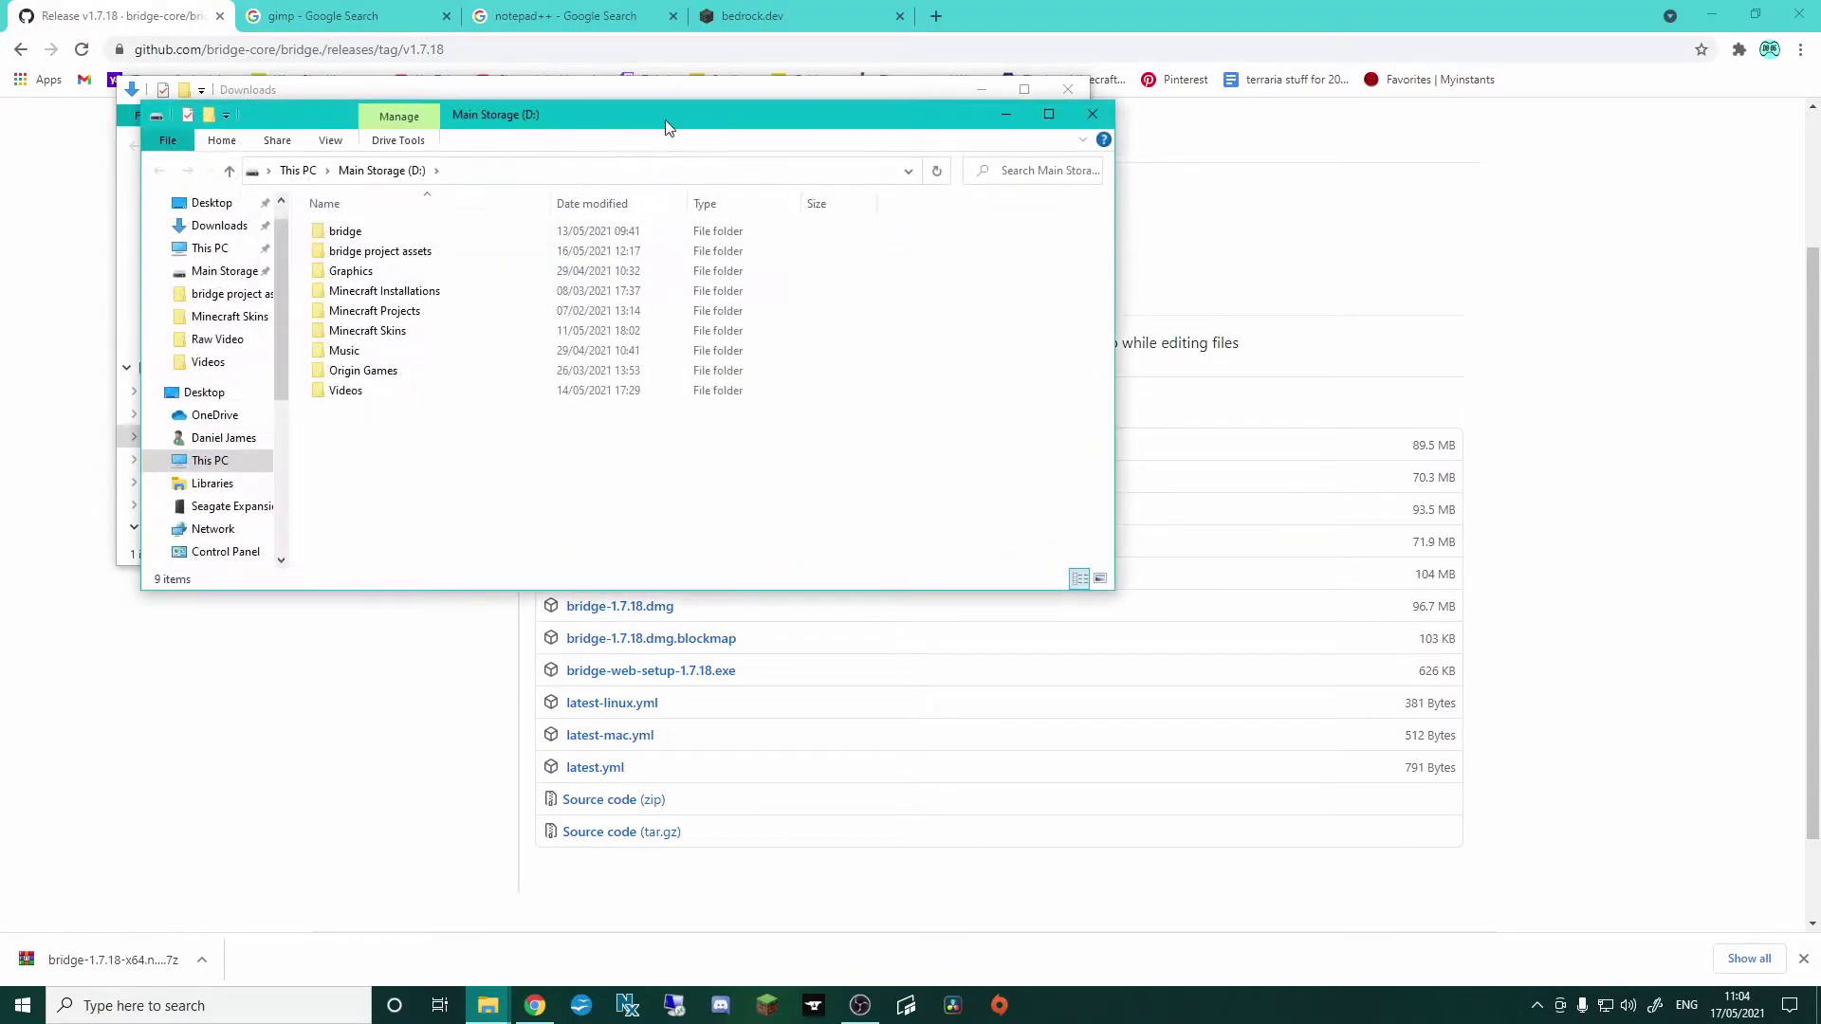
{"action": "left_click_drag", "start_coordinate": [670, 127], "coordinate": [1170, 353]}
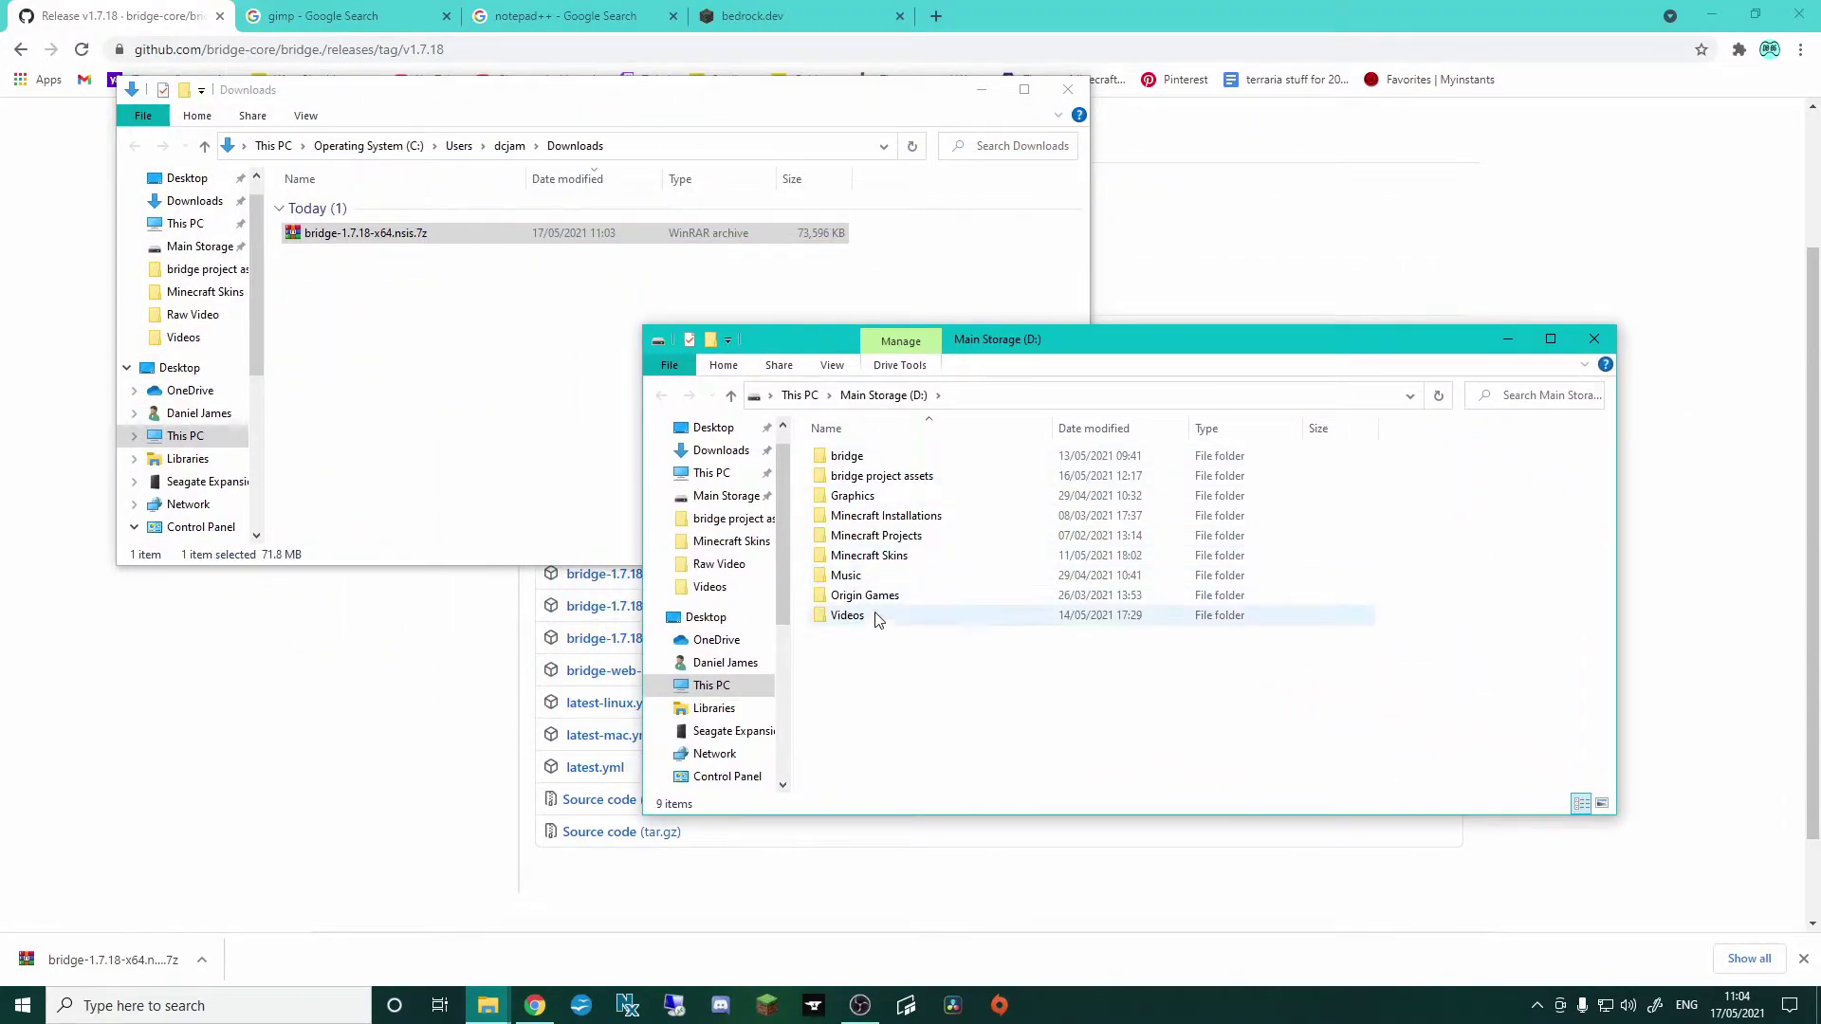
- Copy bridge-1.7.18-x64.nsis.7z into Main Storage (D:) and open the D:\bridge folder
{"action": "double_click", "coordinate": [847, 456]}
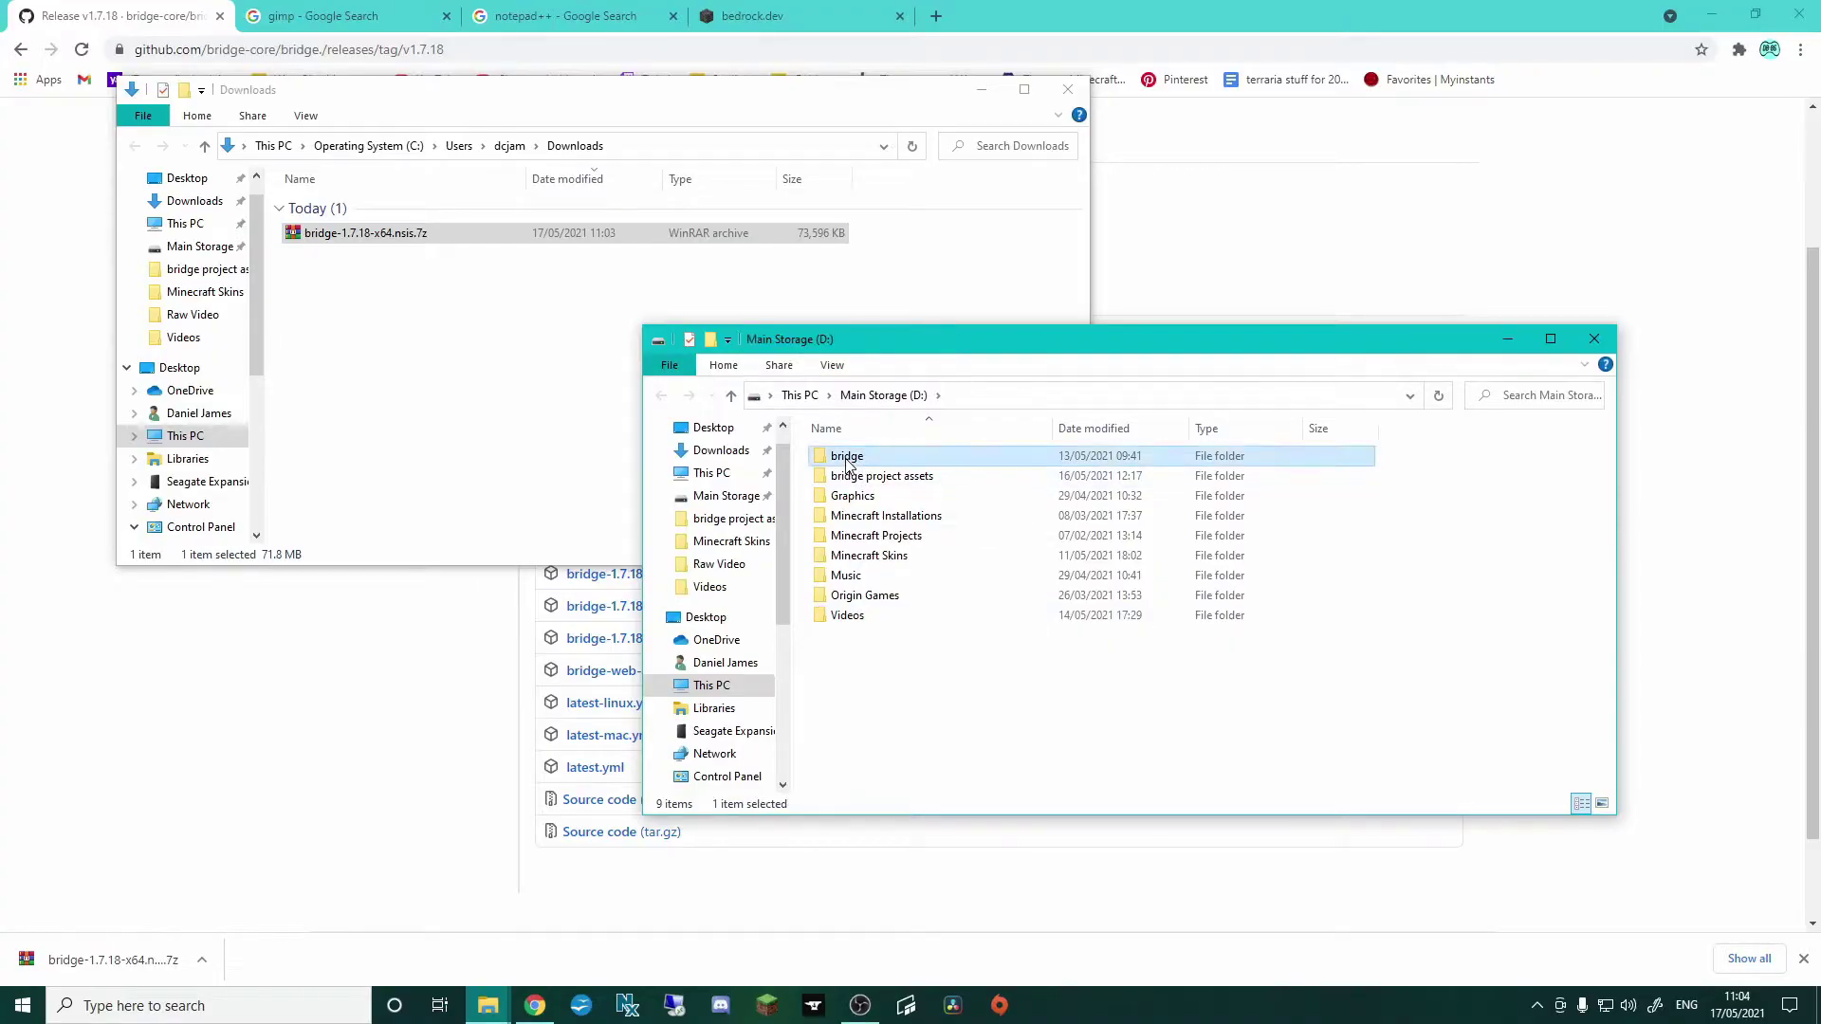
{"action": "left_click", "coordinate": [730, 395]}
{"action": "left_click_drag", "start_coordinate": [333, 245], "coordinate": [892, 673]}
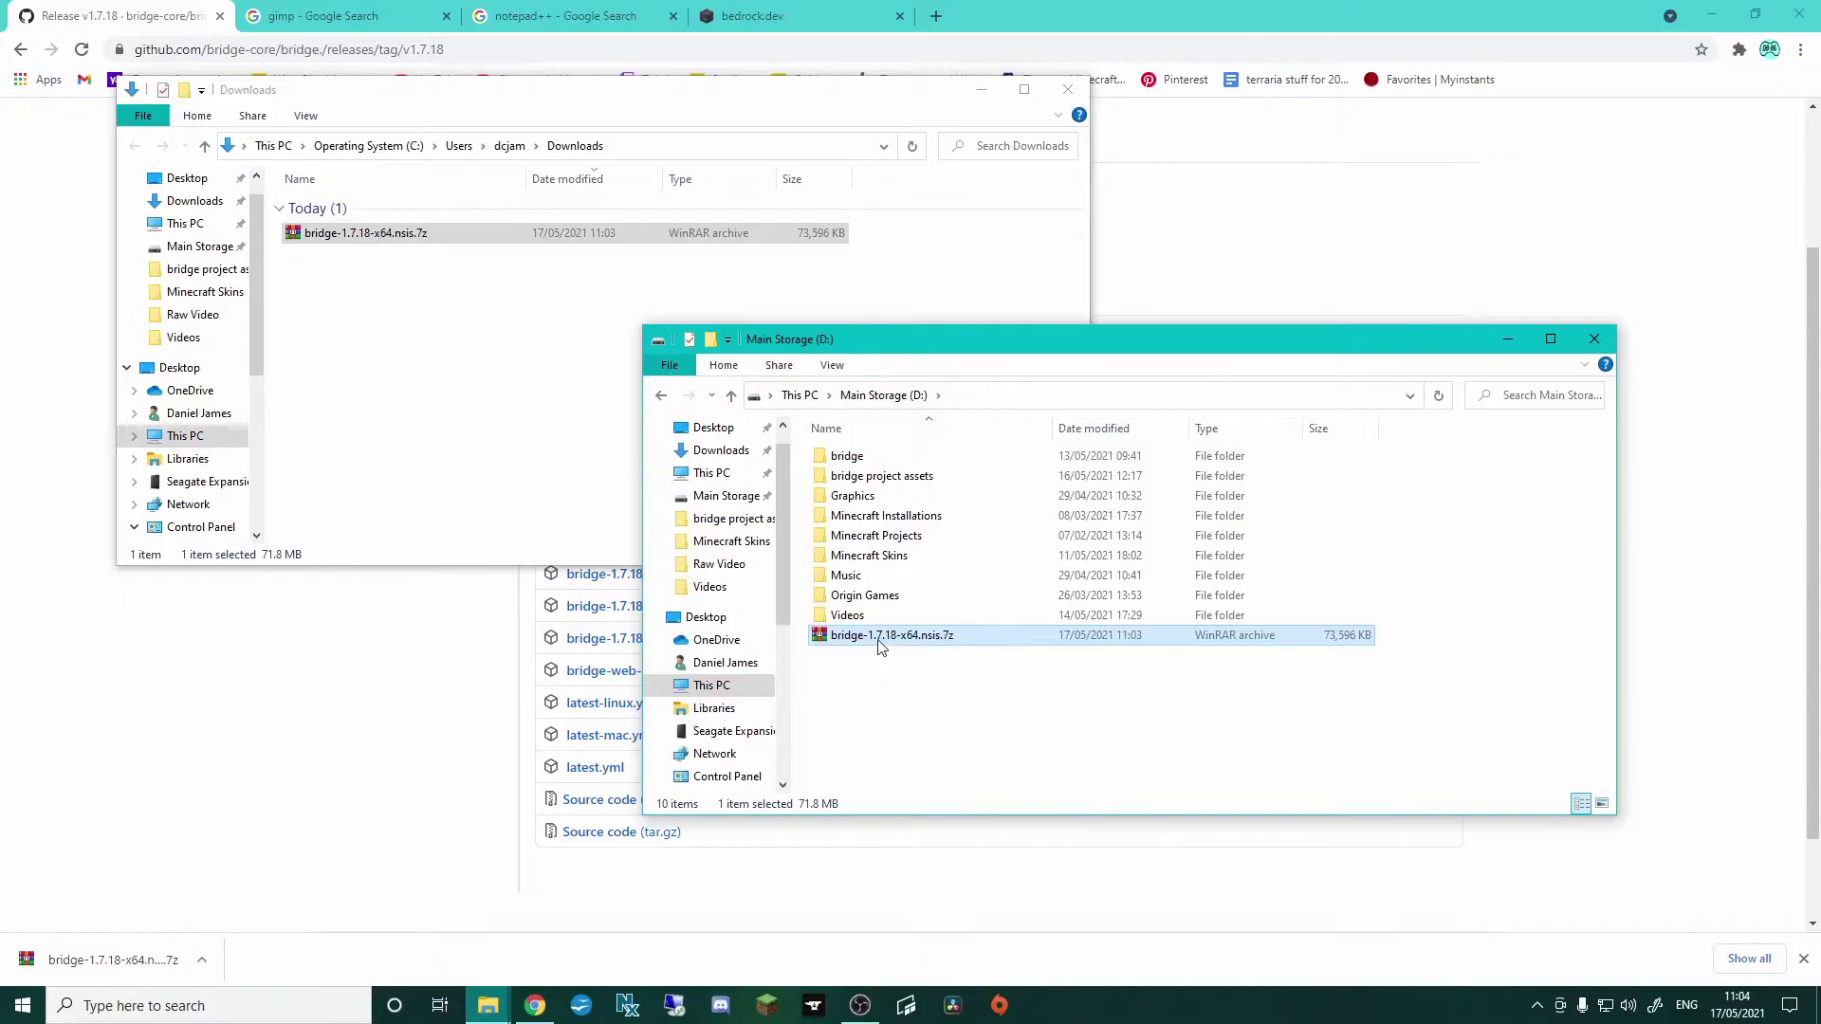
{"action": "right_click", "coordinate": [879, 643]}
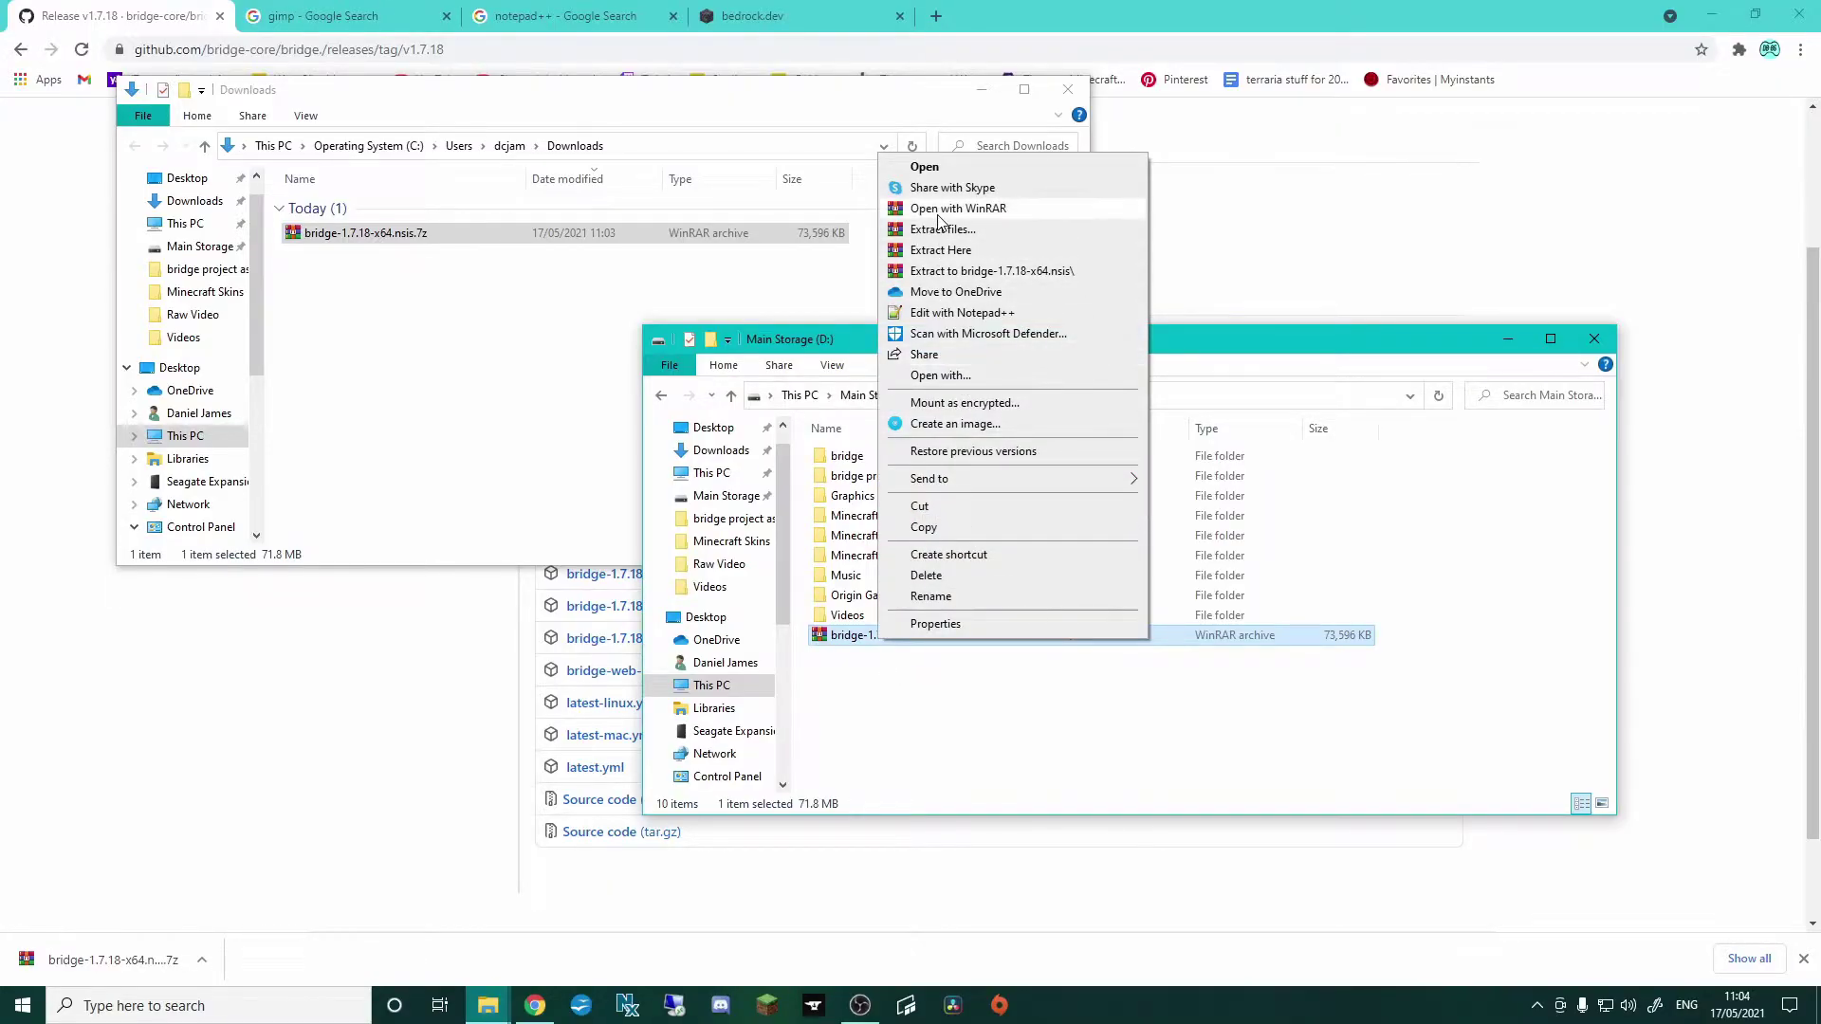
{"action": "left_click", "coordinate": [1028, 736]}
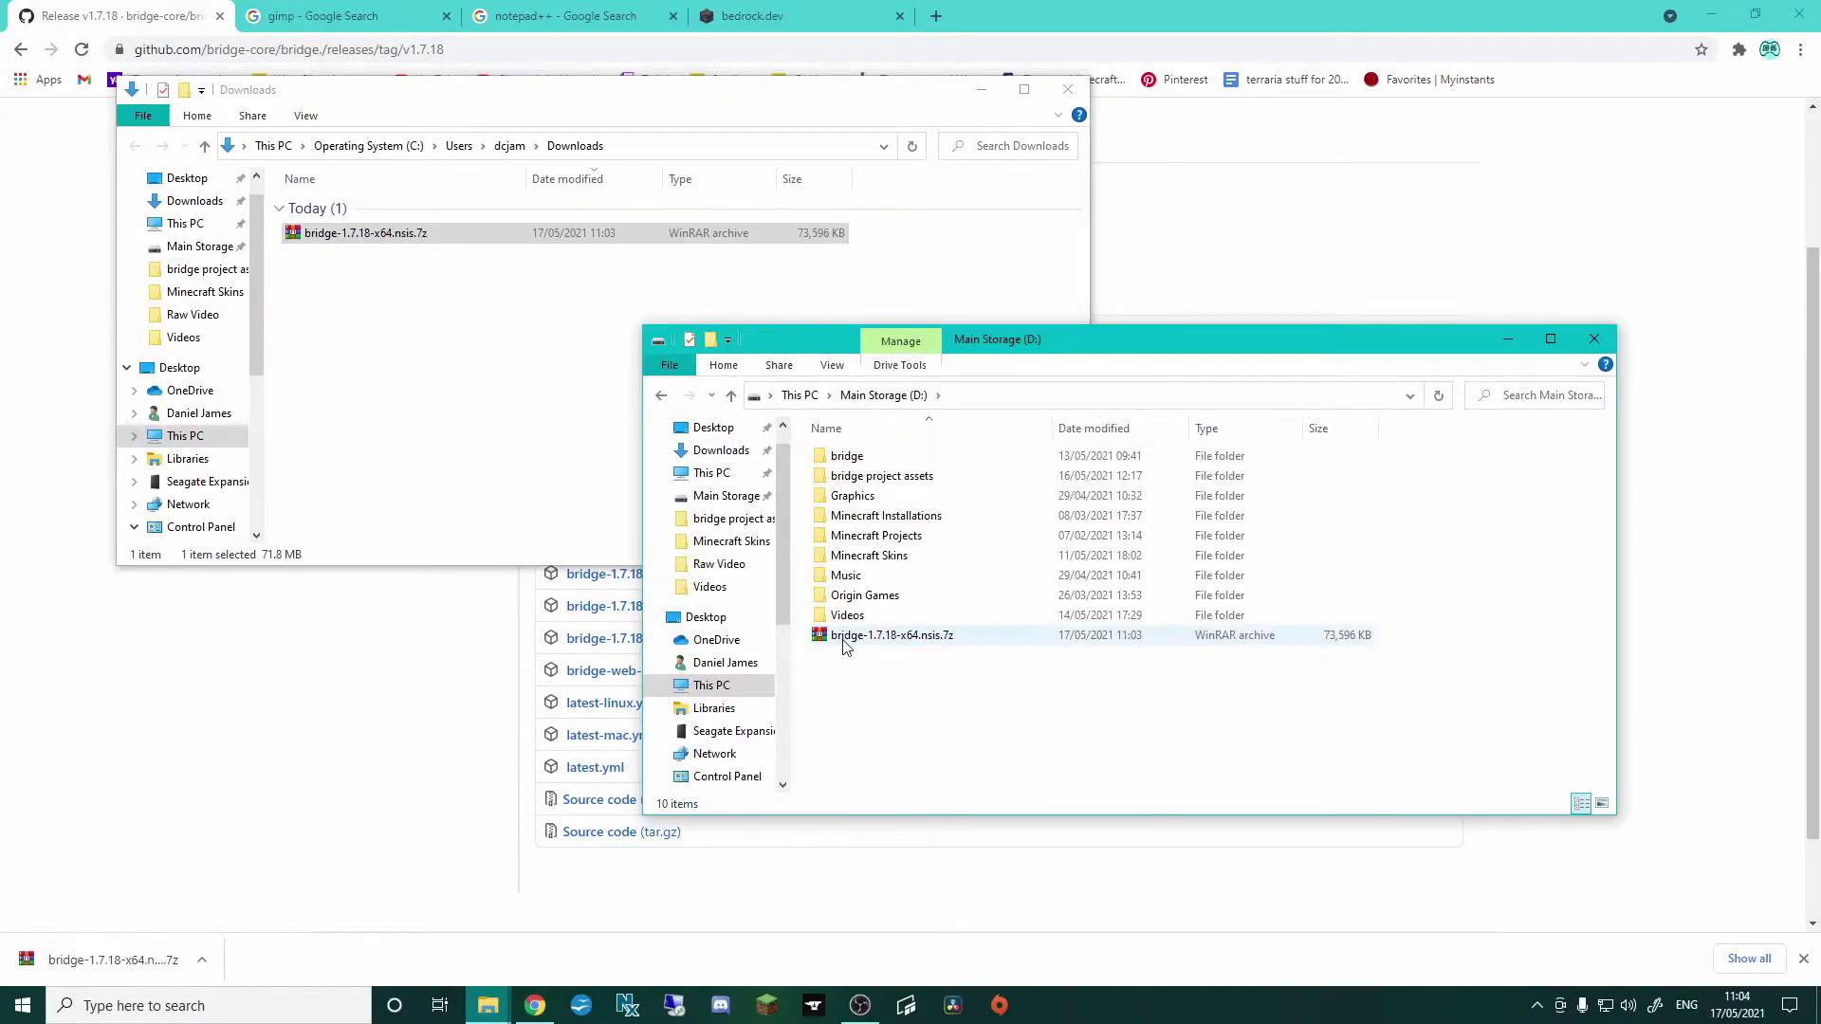
{"action": "double_click", "coordinate": [847, 456]}
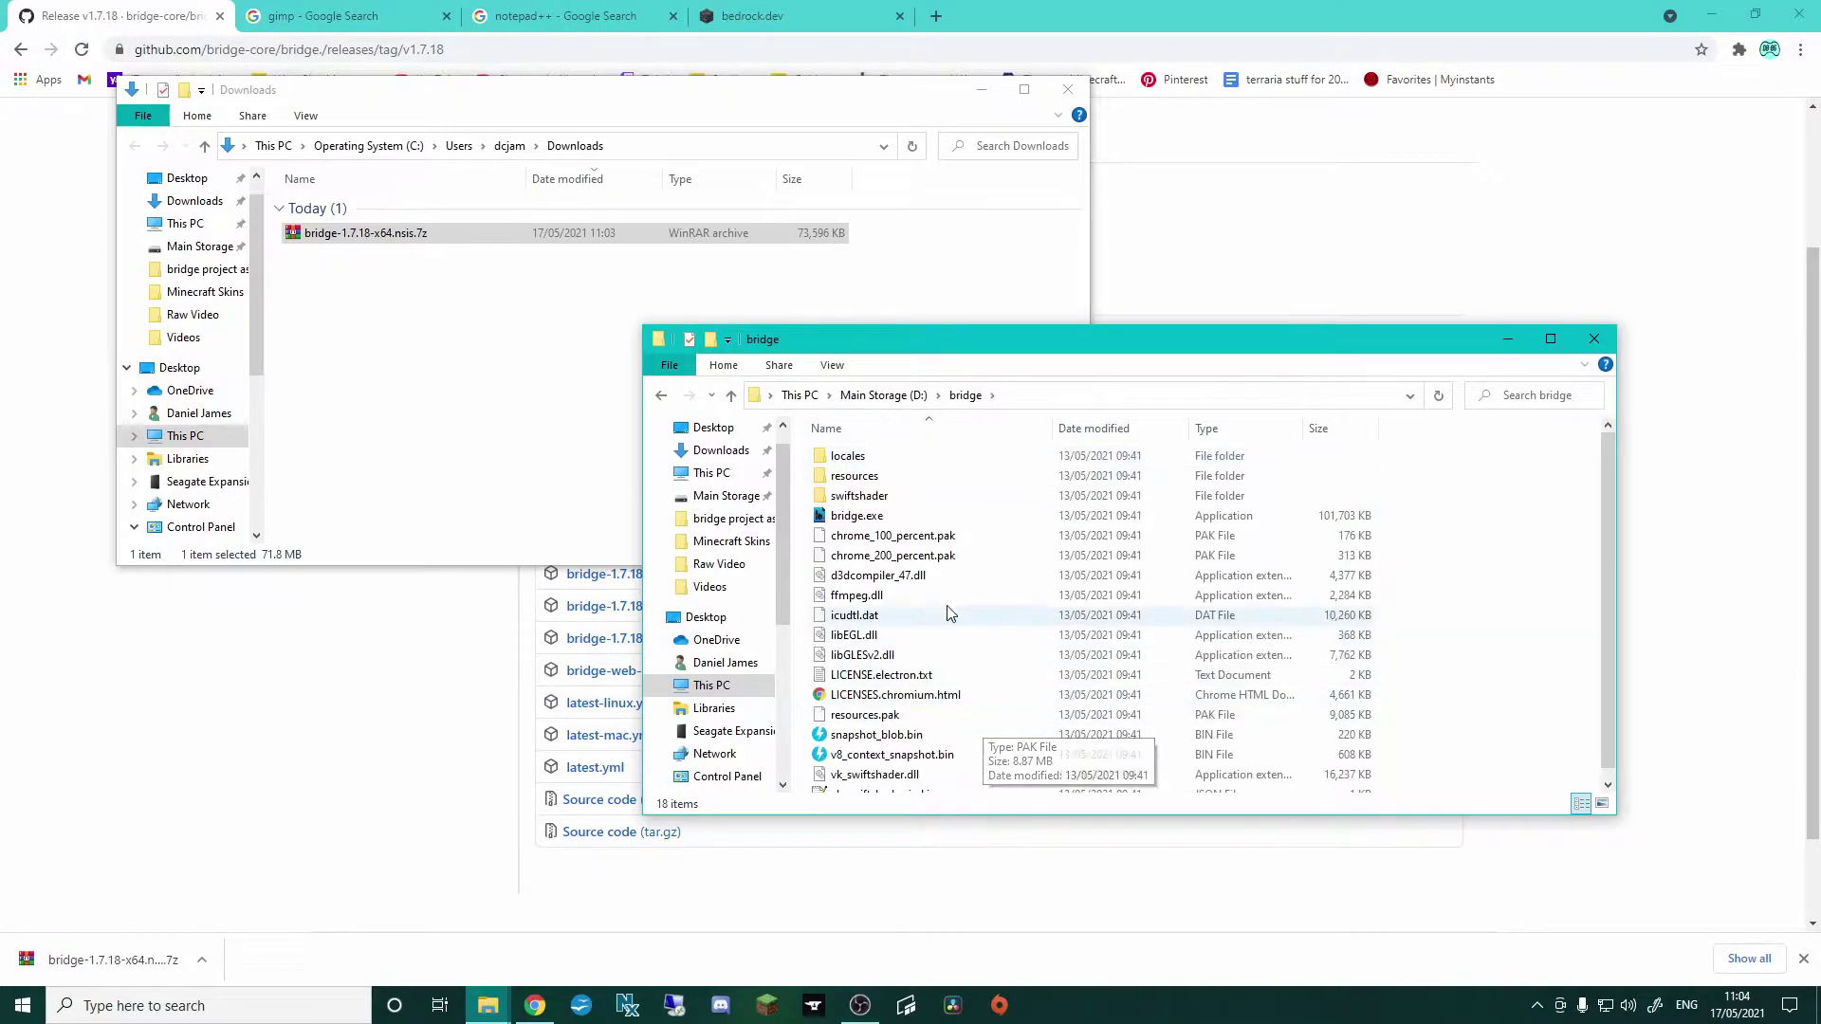
- Launch bridge.exe, minimize the bridge app, and close the bridge and Downloads Explorer windows
{"action": "double_click", "coordinate": [858, 518]}
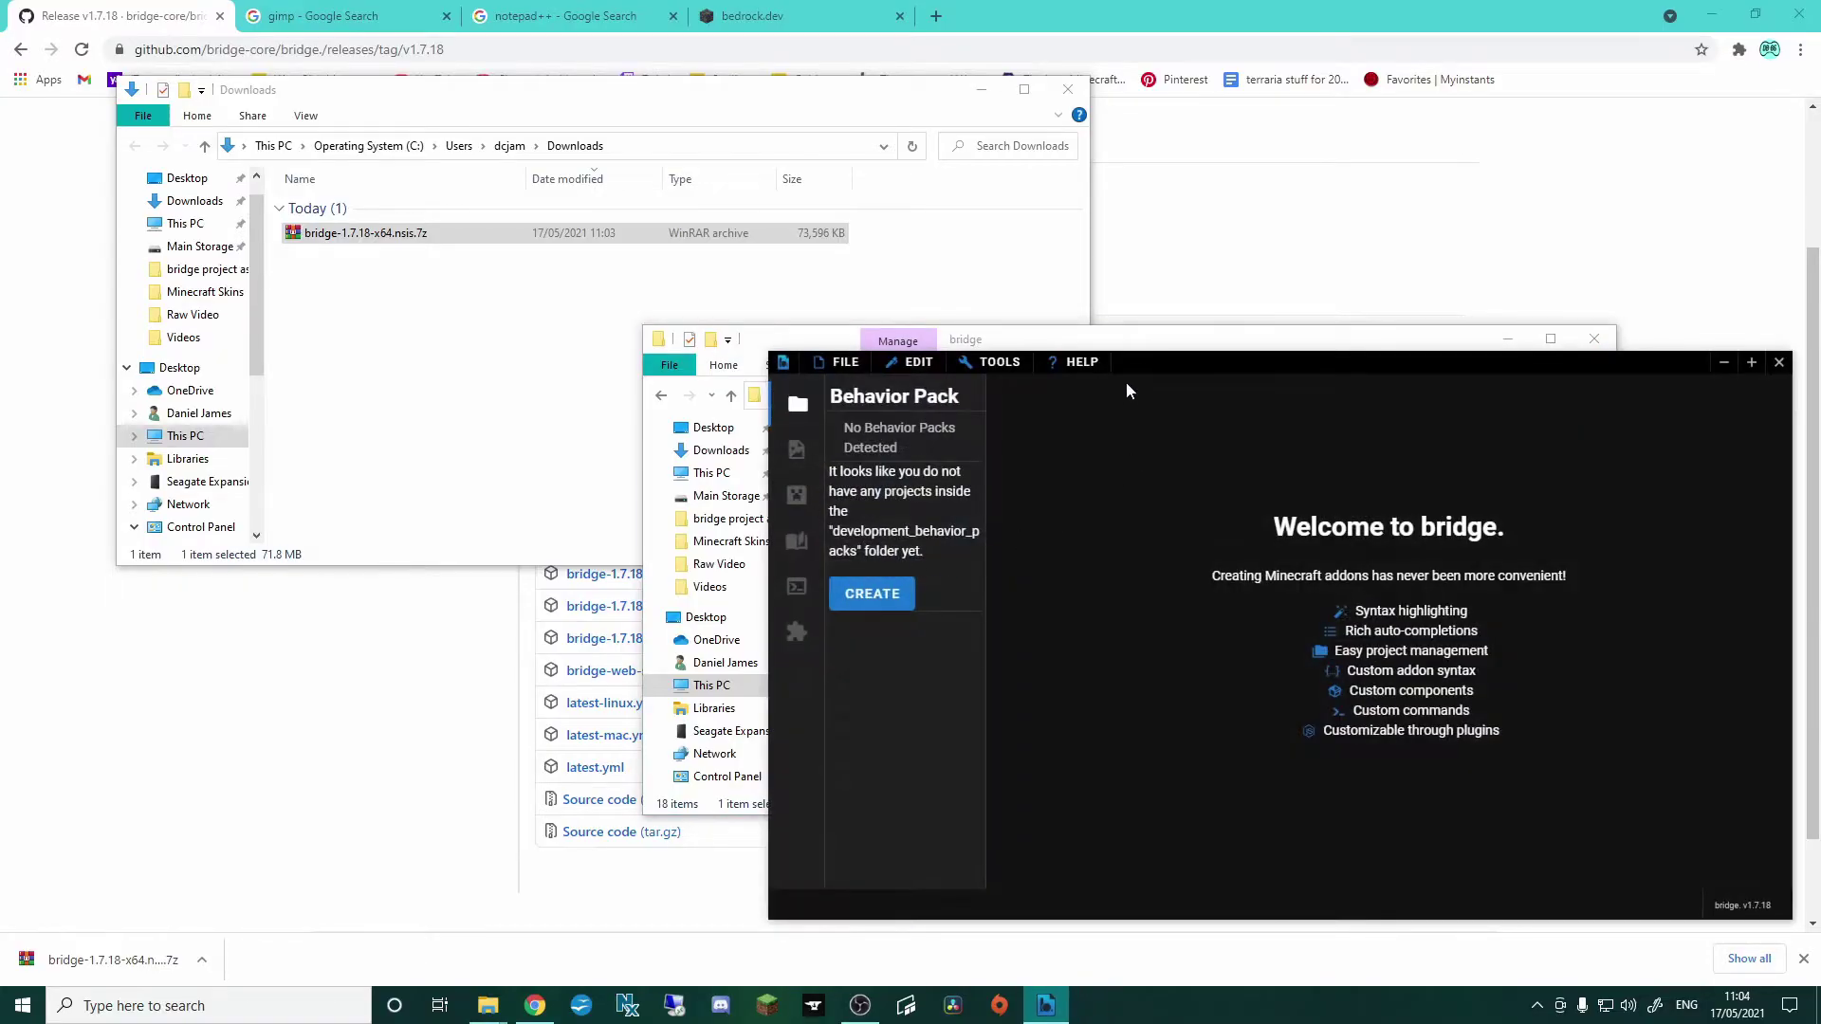
{"action": "left_click_drag", "start_coordinate": [1003, 311], "coordinate": [736, 153]}
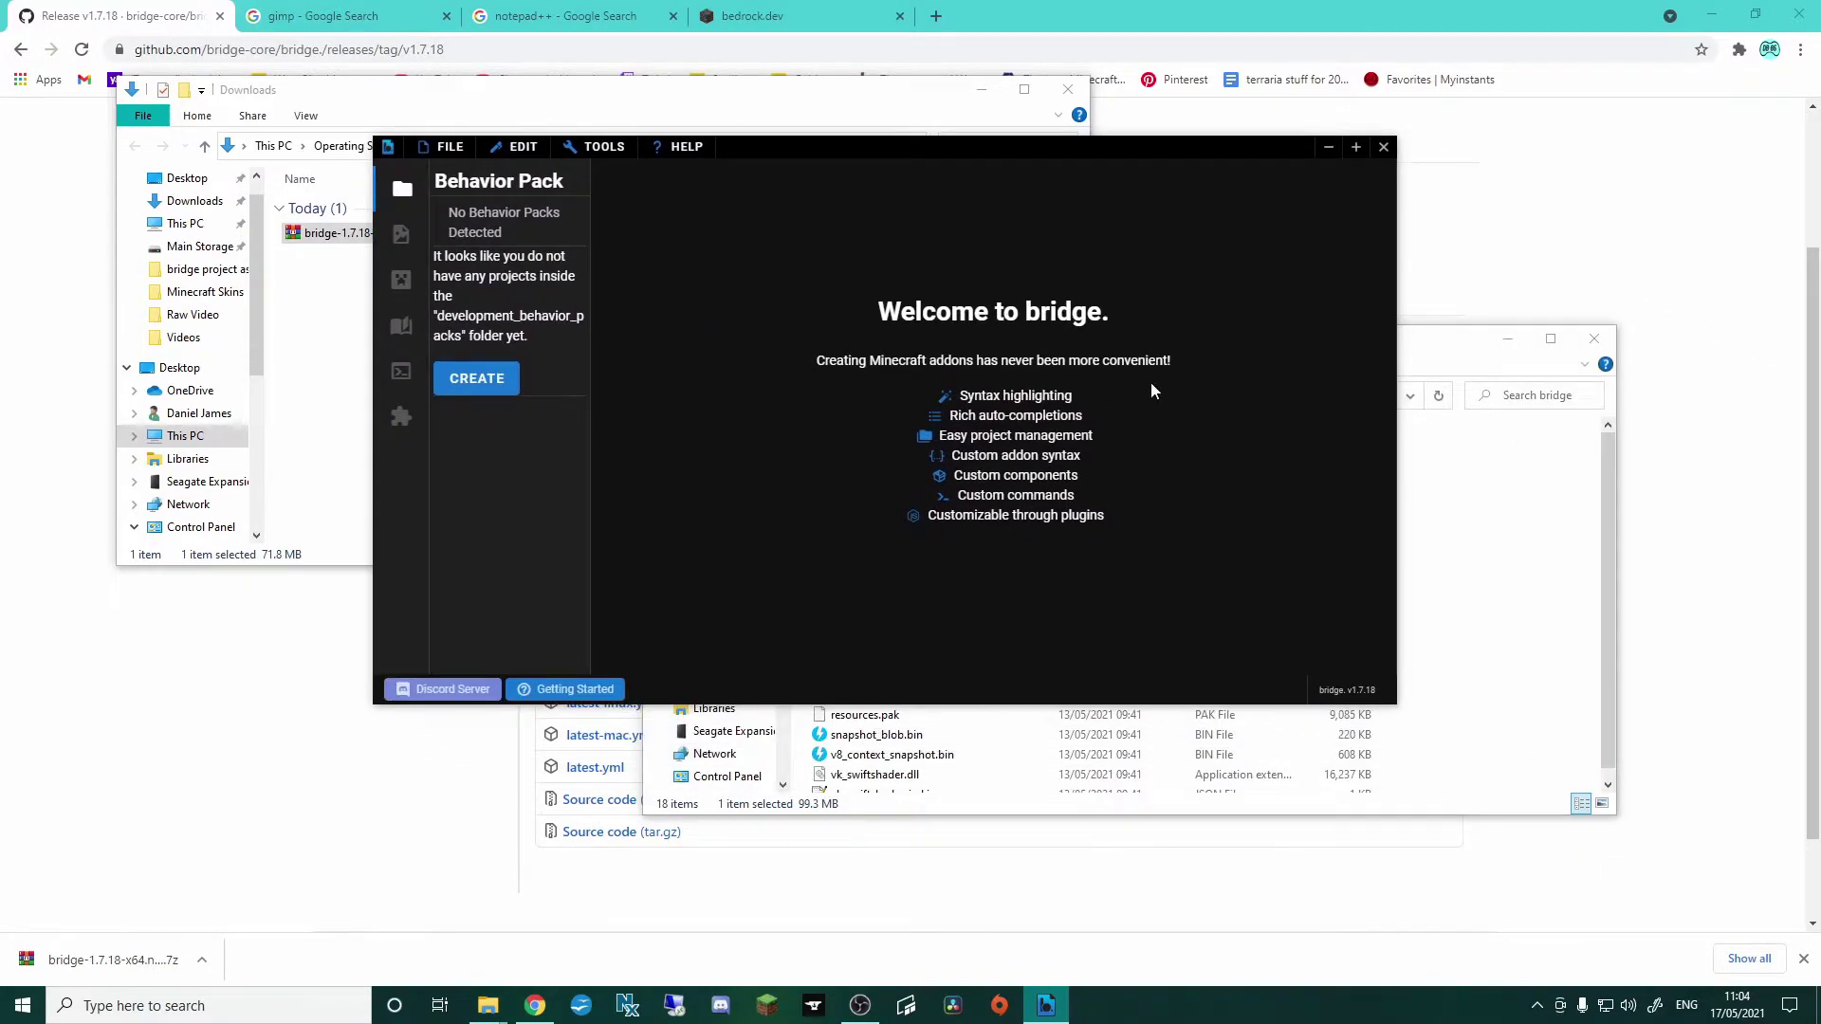
{"action": "left_click", "coordinate": [1324, 149]}
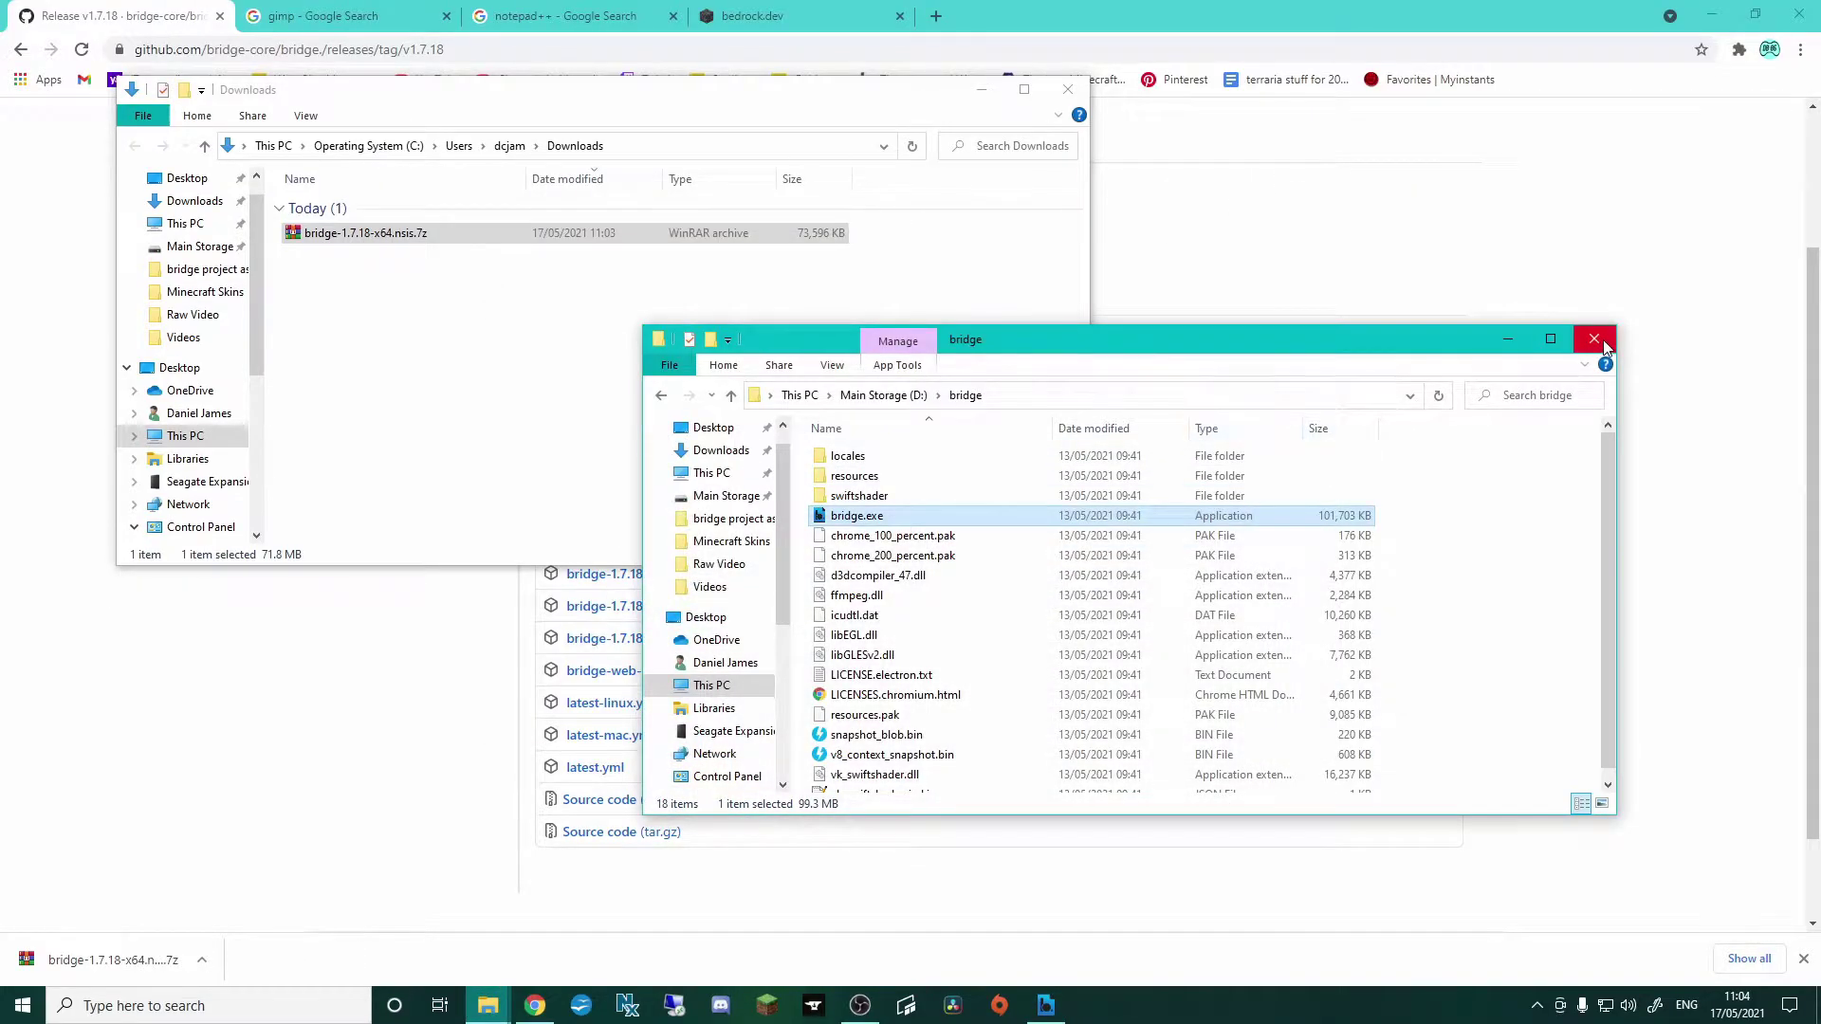
{"action": "left_click", "coordinate": [1598, 347]}
{"action": "left_click", "coordinate": [1070, 89]}
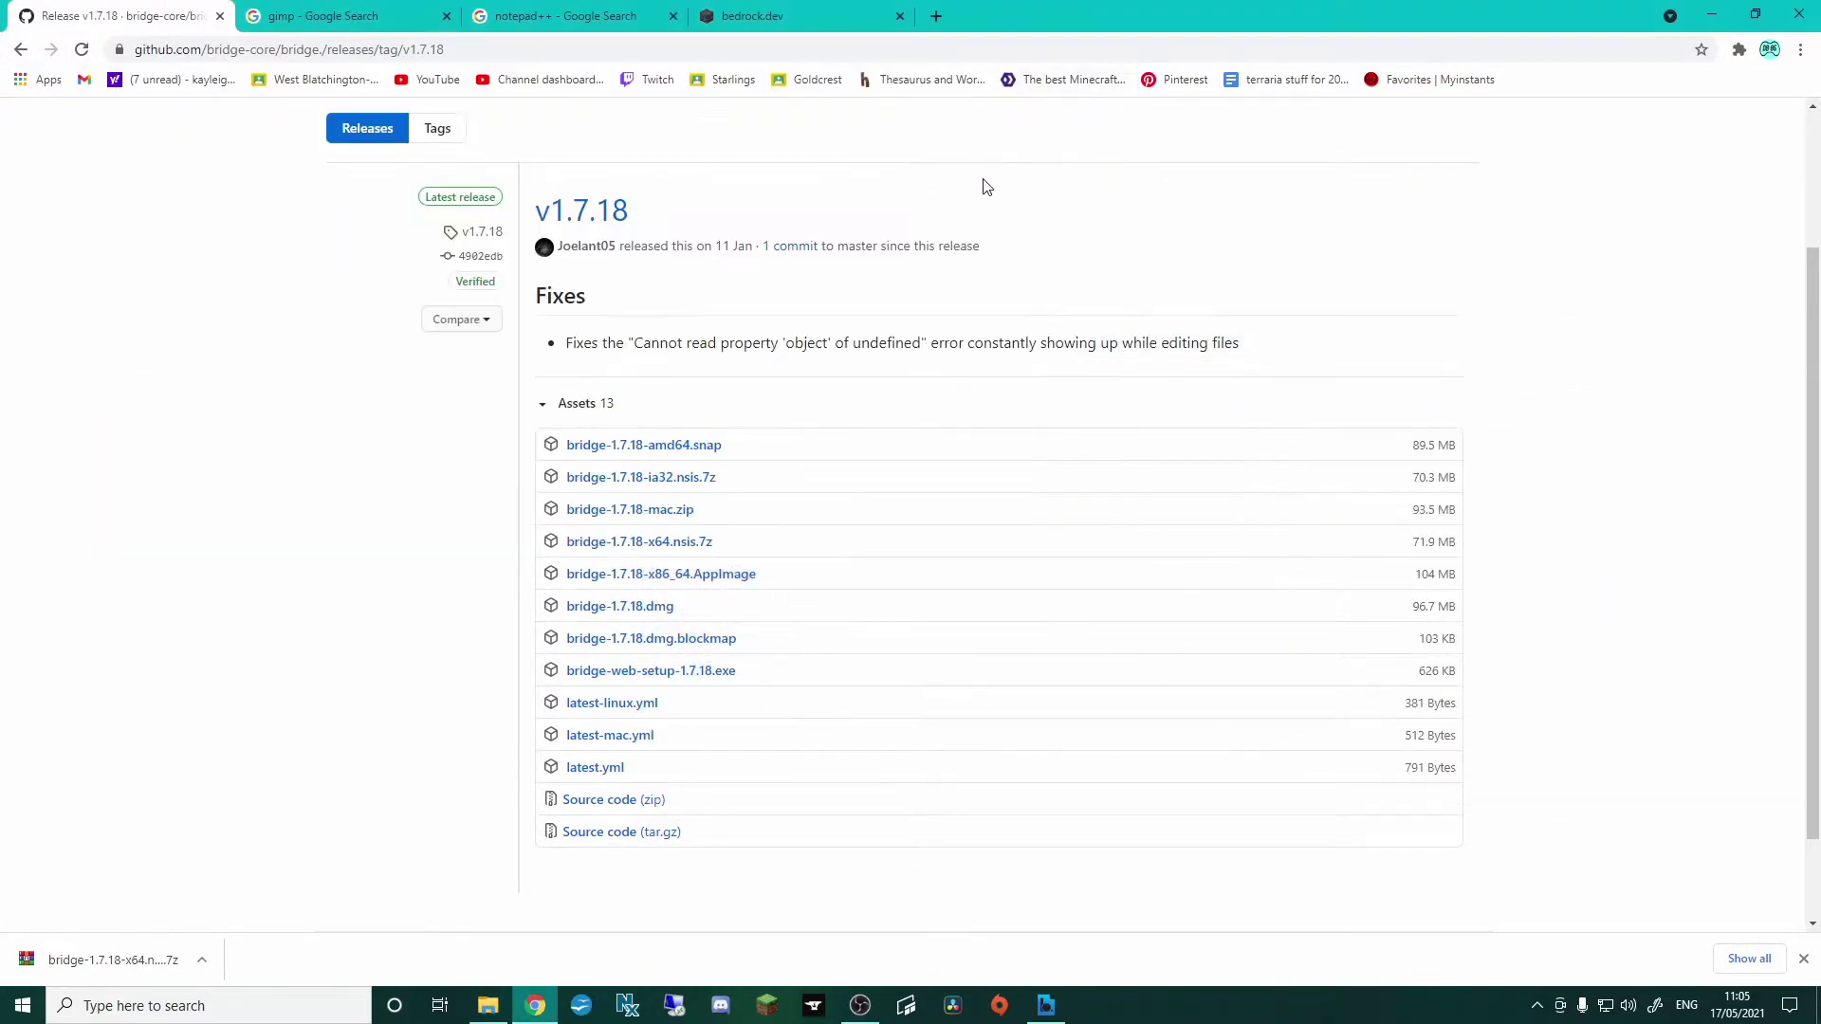
- Look over the gimp and notepad++ search results, then go to the bedrock.dev documentation tab
{"action": "left_click", "coordinate": [320, 21]}
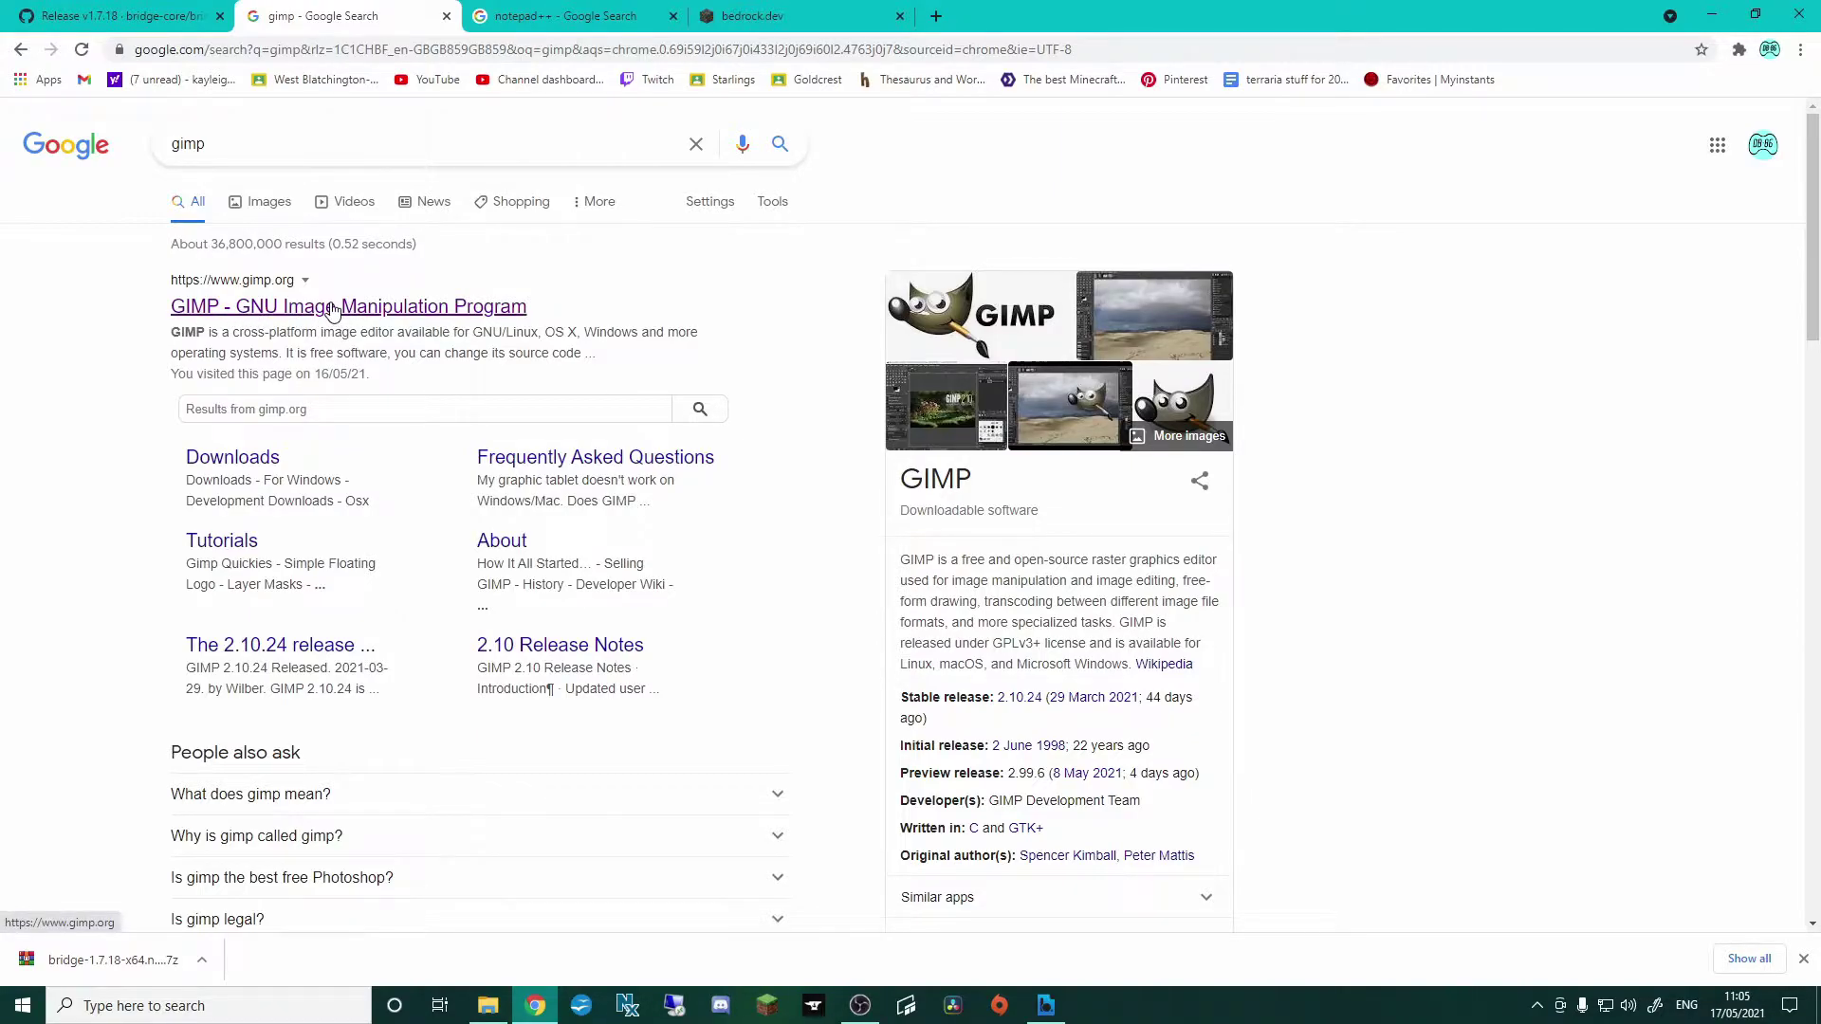
{"action": "left_click", "coordinate": [502, 21]}
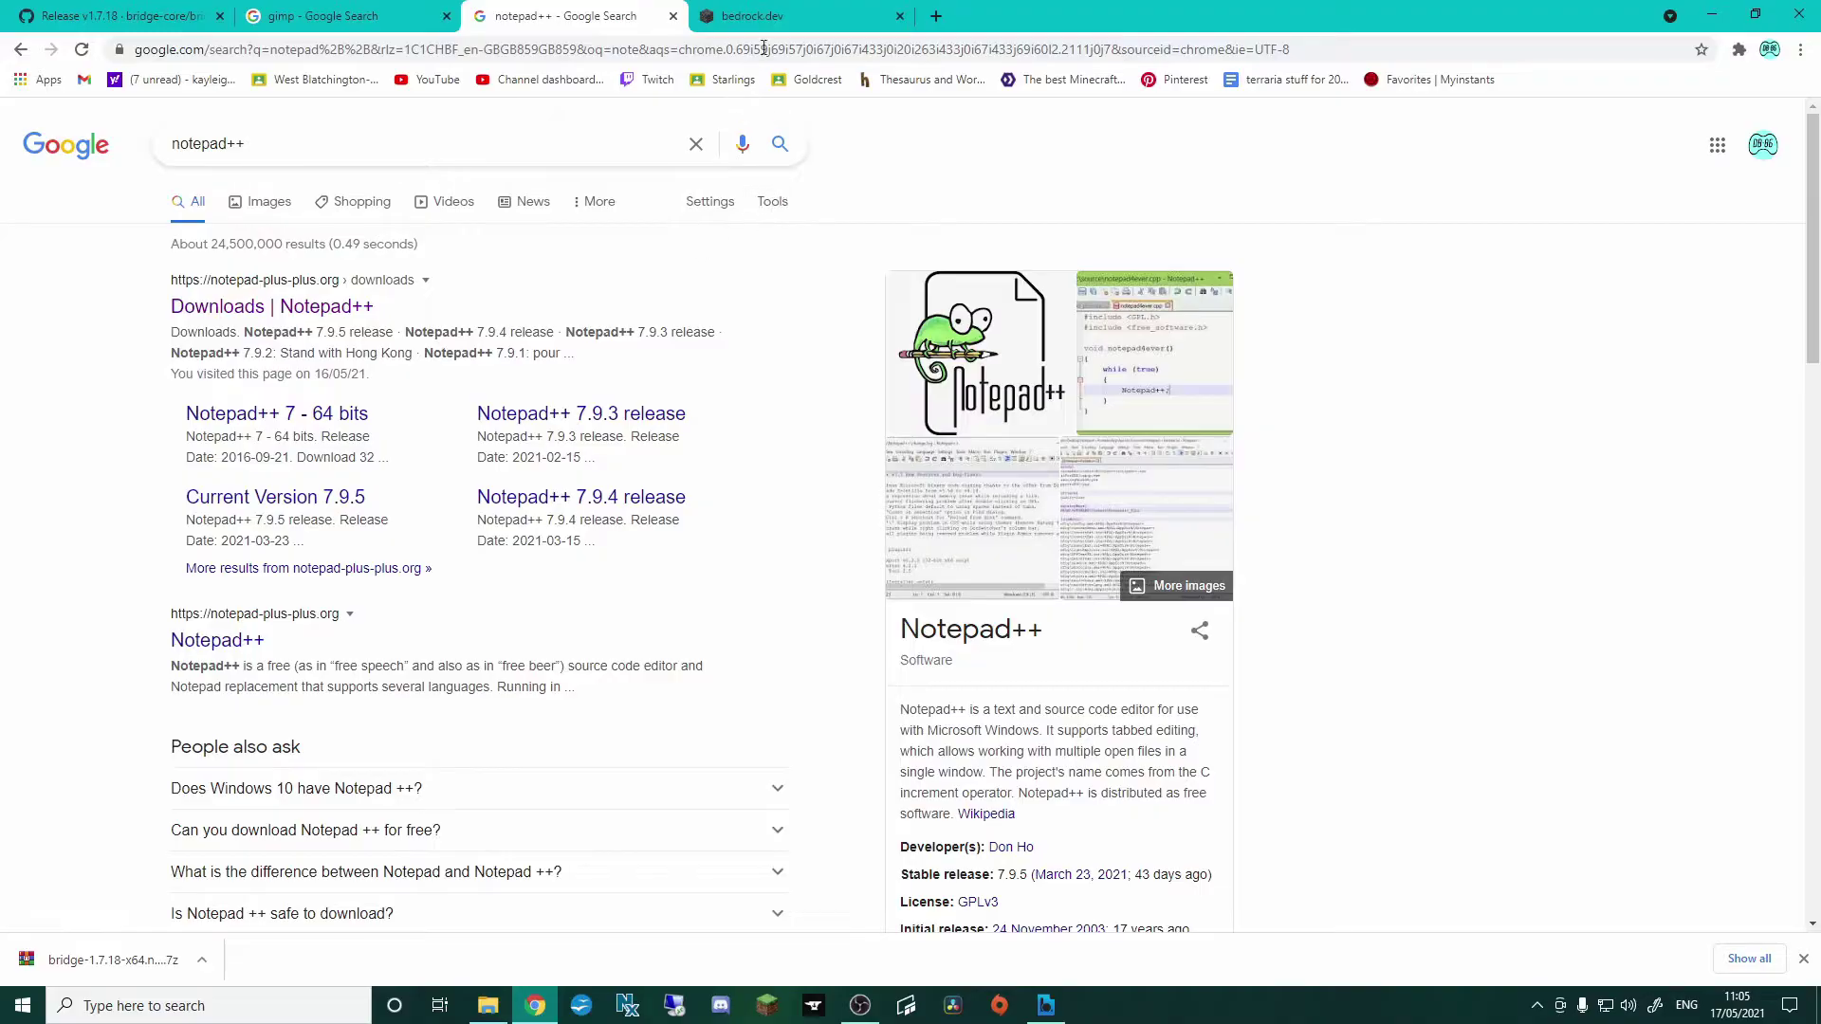
{"action": "left_click", "coordinate": [783, 16]}
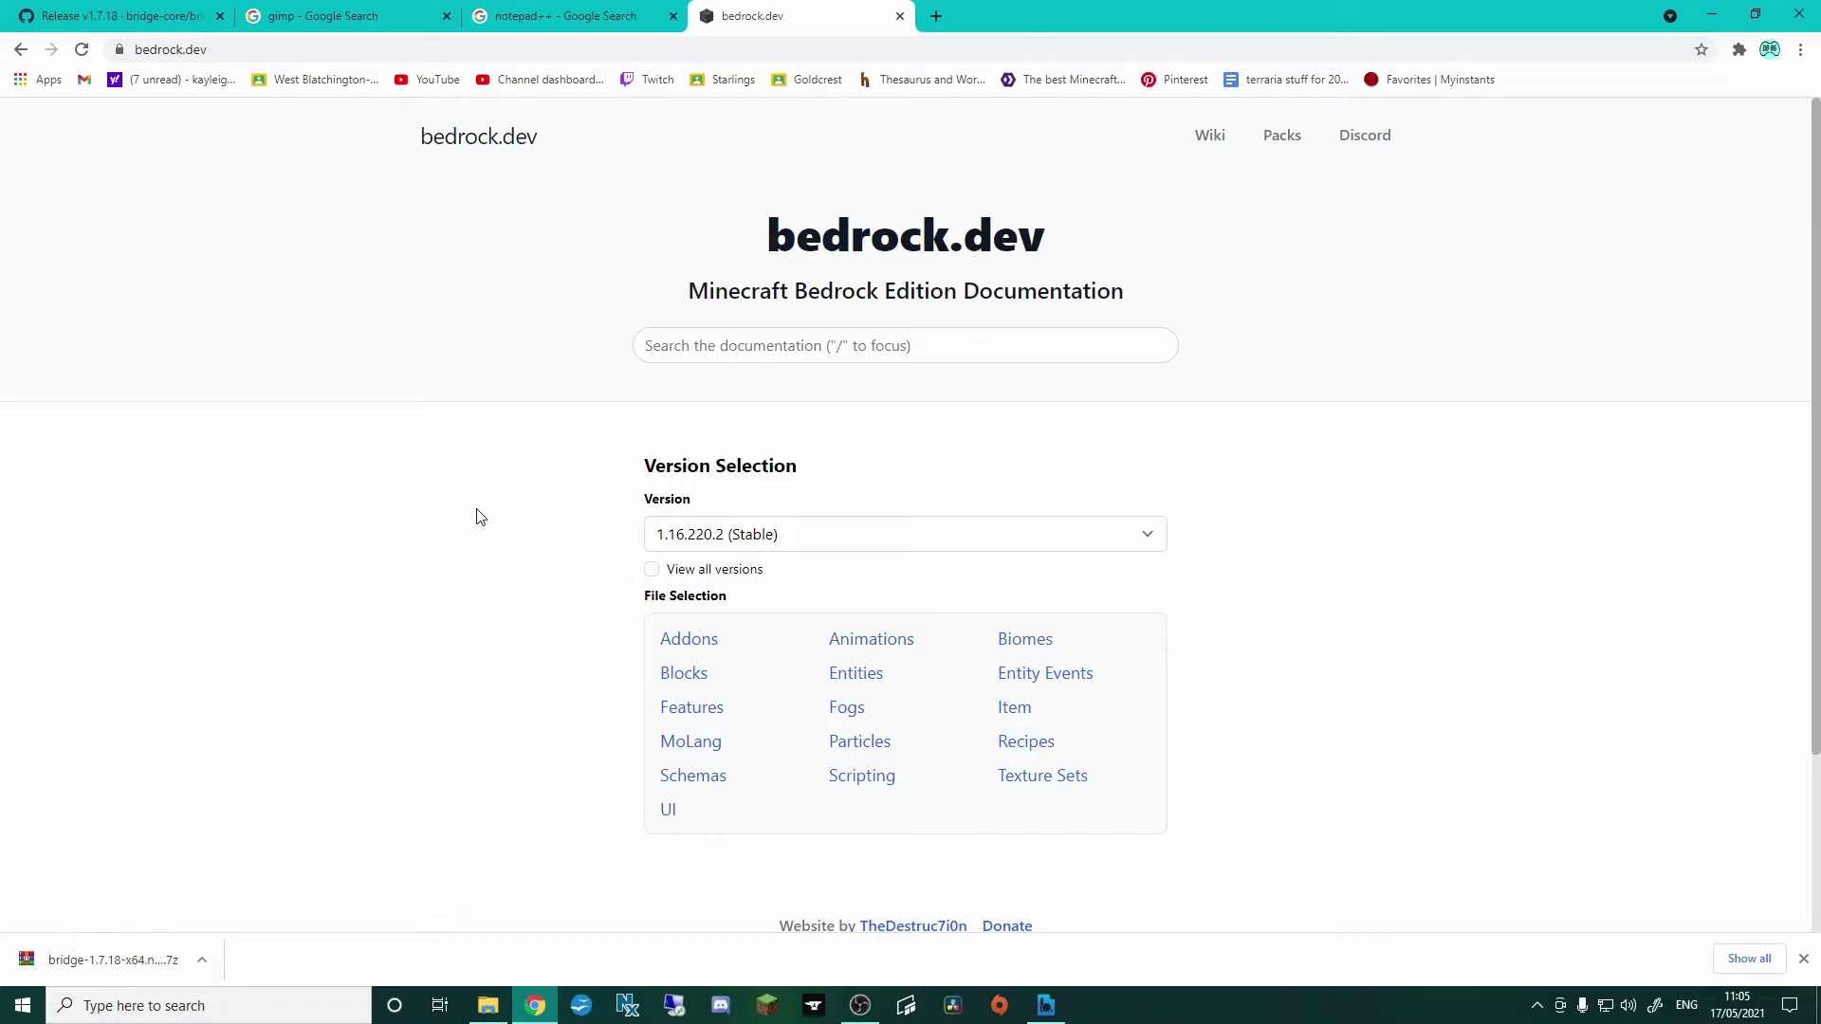
- Keep version 1.16.220.2 (Stable) and look through the Entities components list before returning home
{"action": "scroll", "coordinate": [477, 517], "scroll_direction": "down", "scroll_amount": 1}
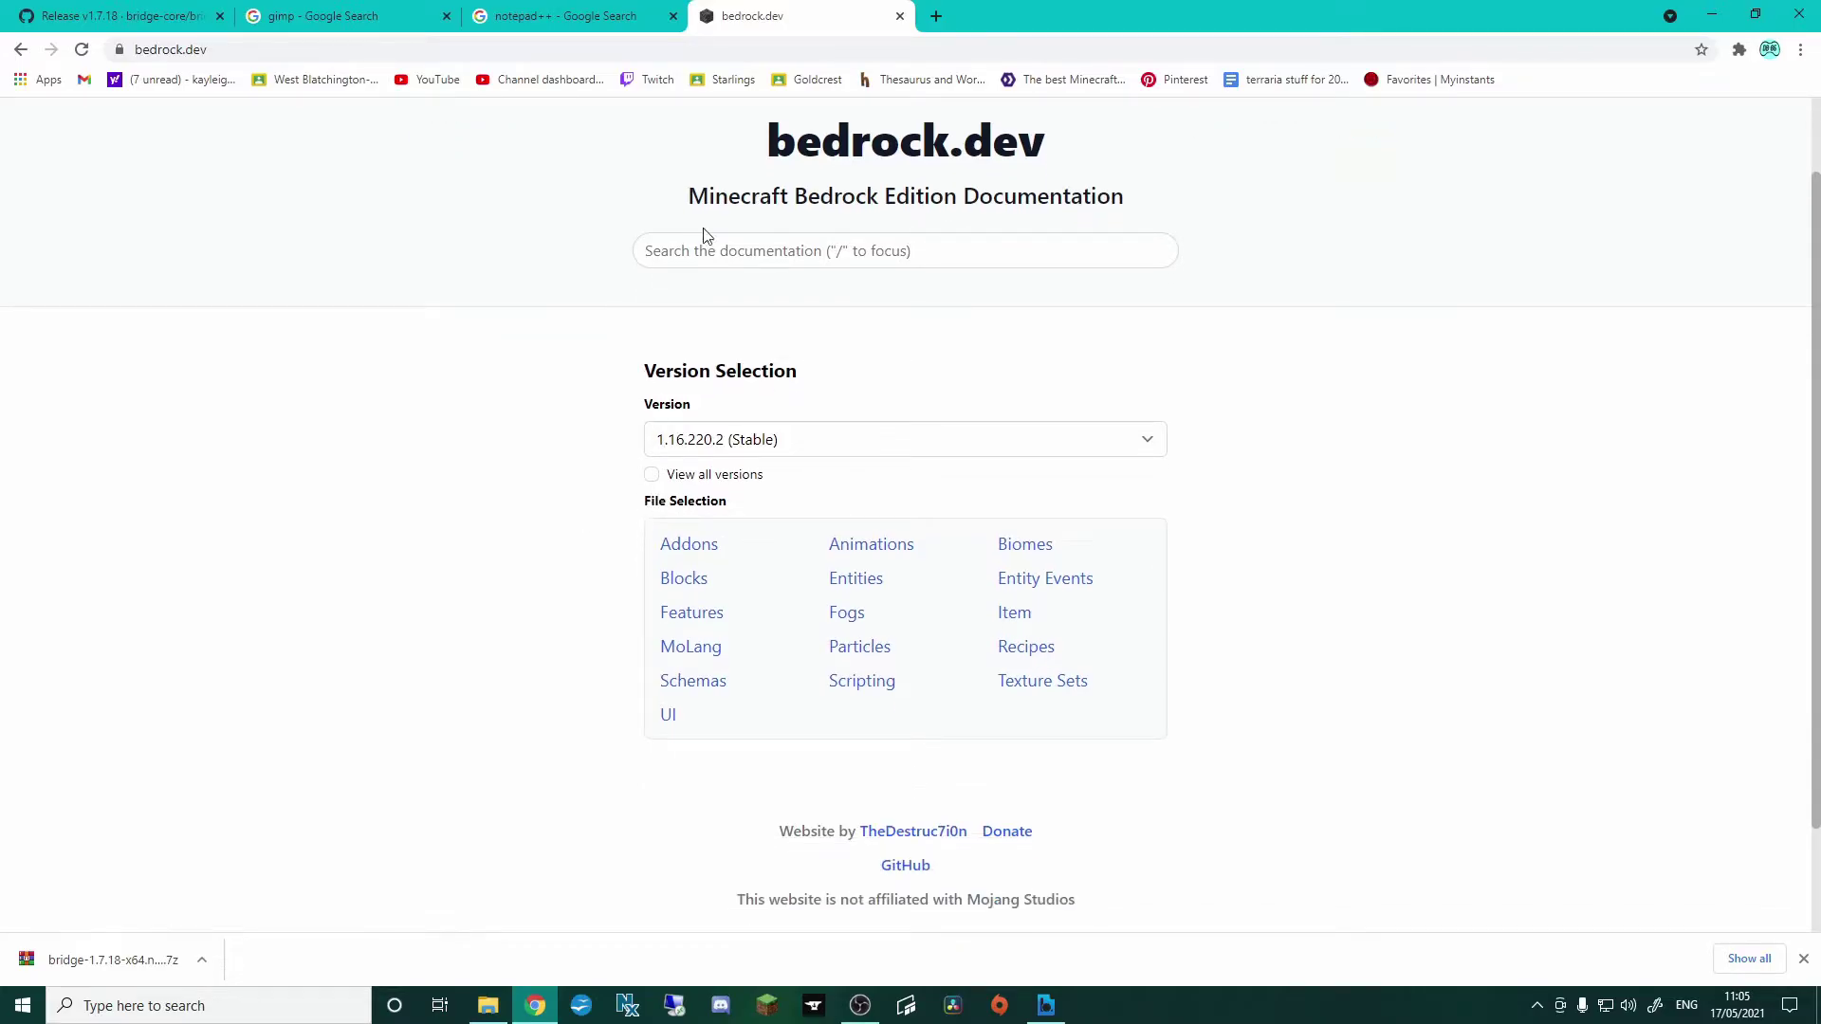
{"action": "left_click", "coordinate": [816, 442]}
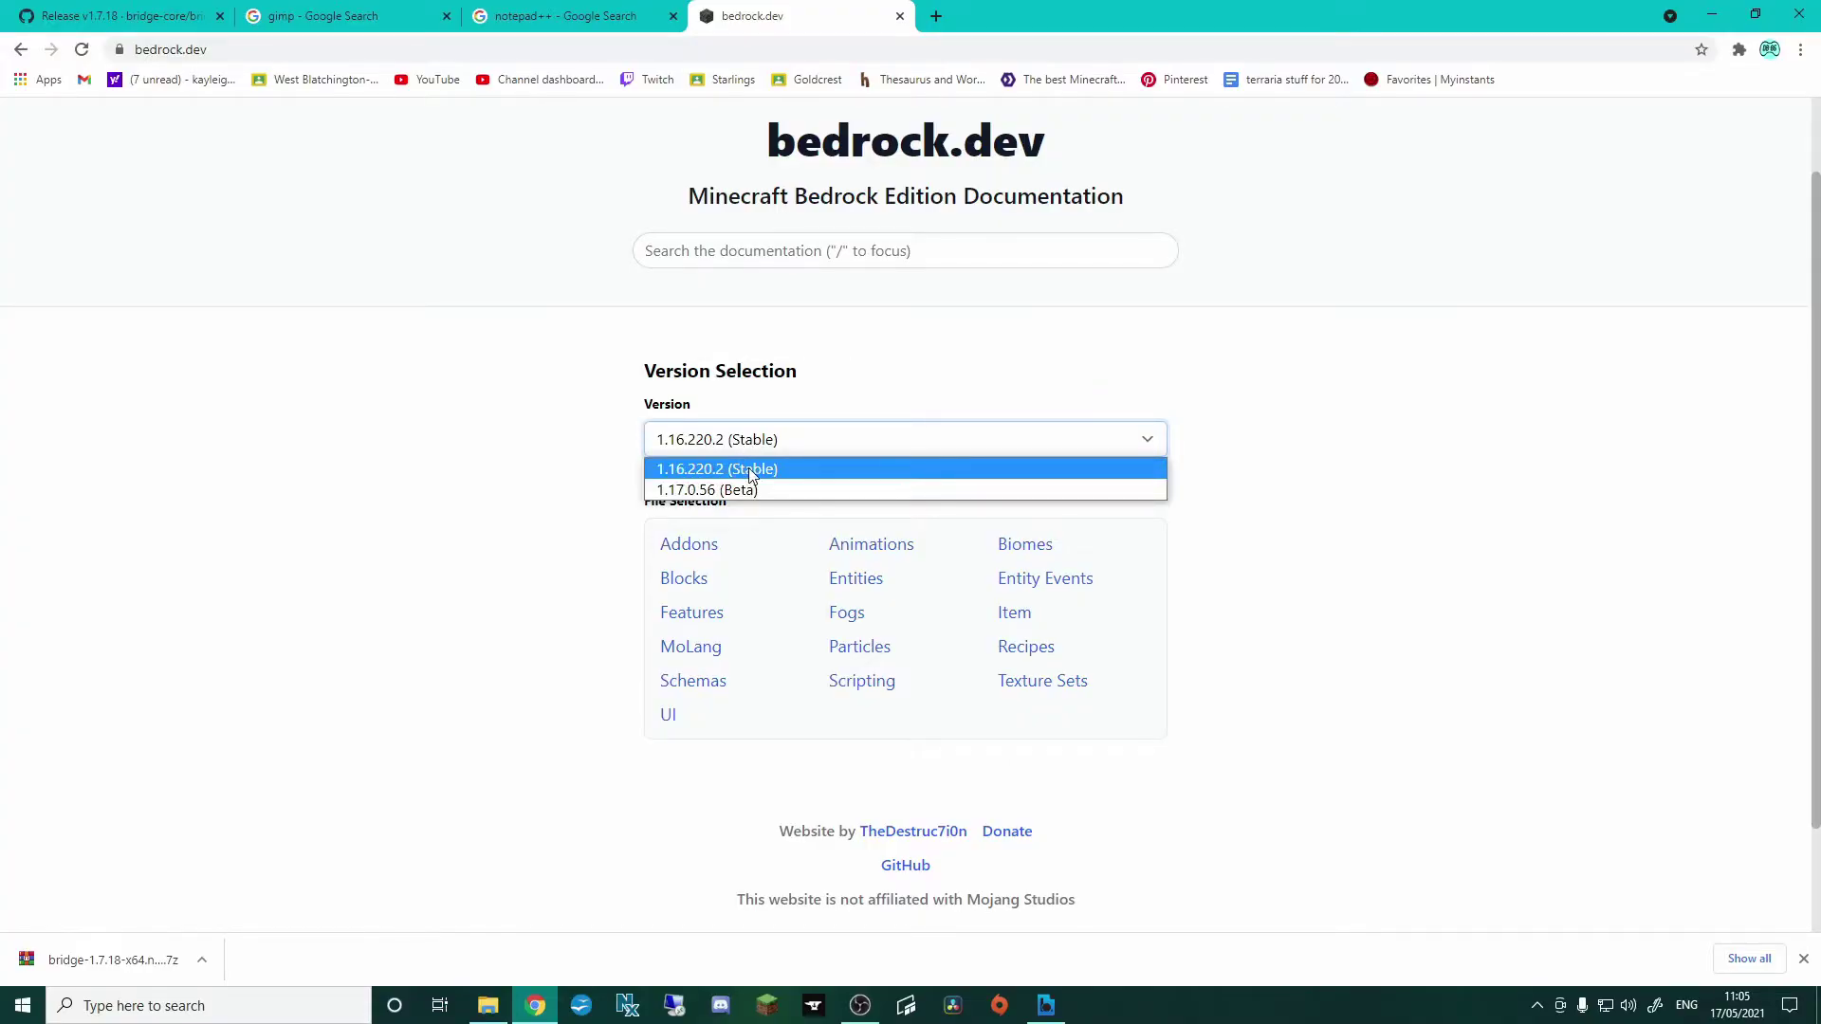
{"action": "left_click", "coordinate": [748, 468]}
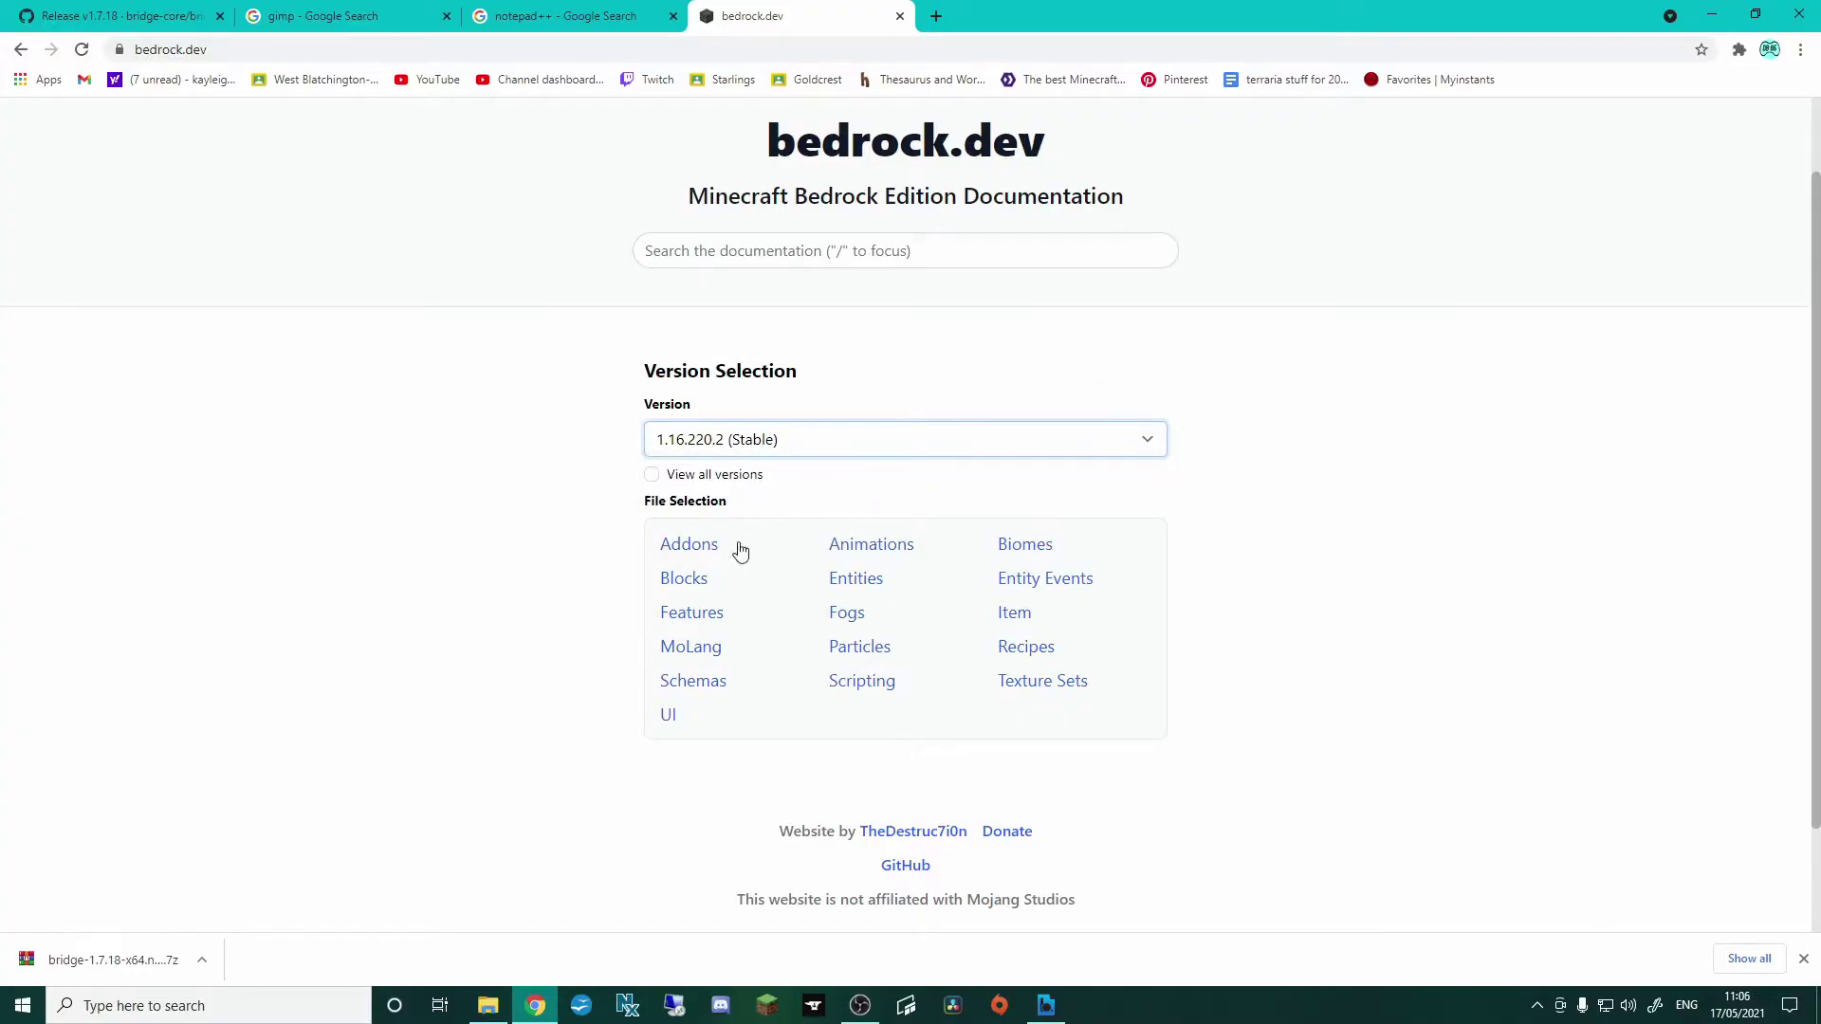
{"action": "left_click", "coordinate": [858, 581]}
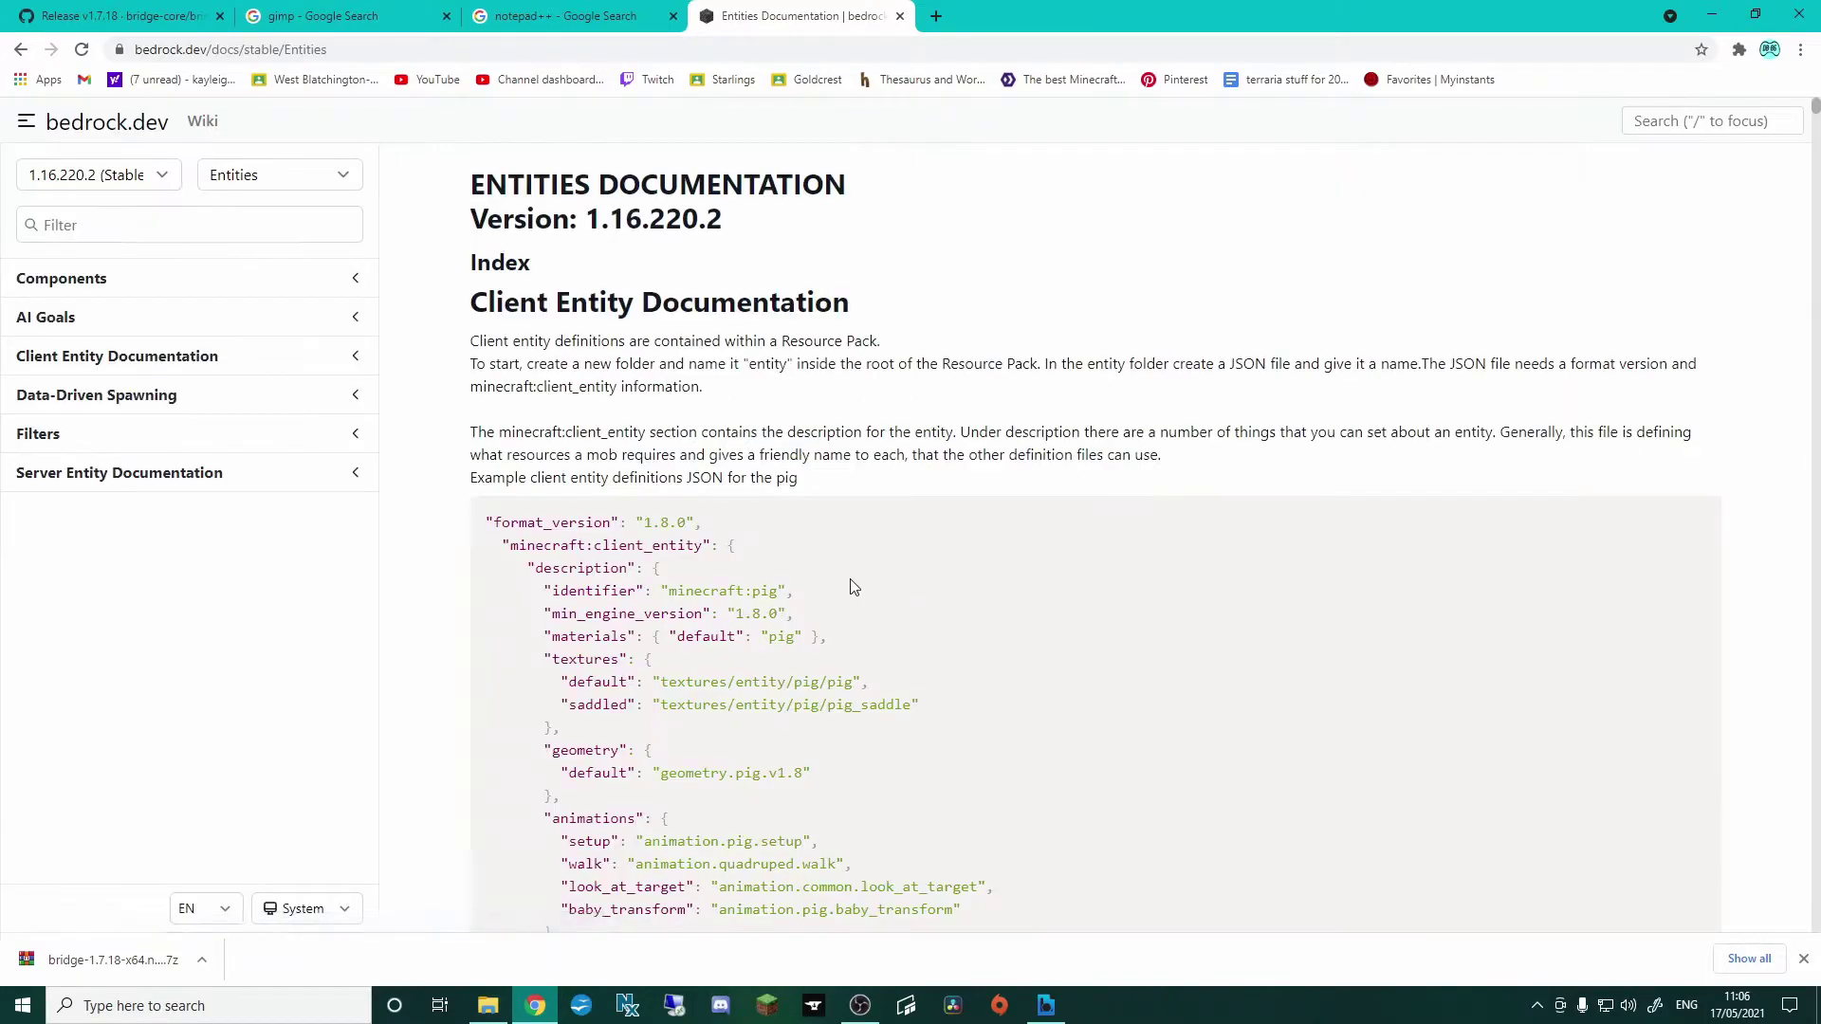
{"action": "left_click", "coordinate": [297, 285]}
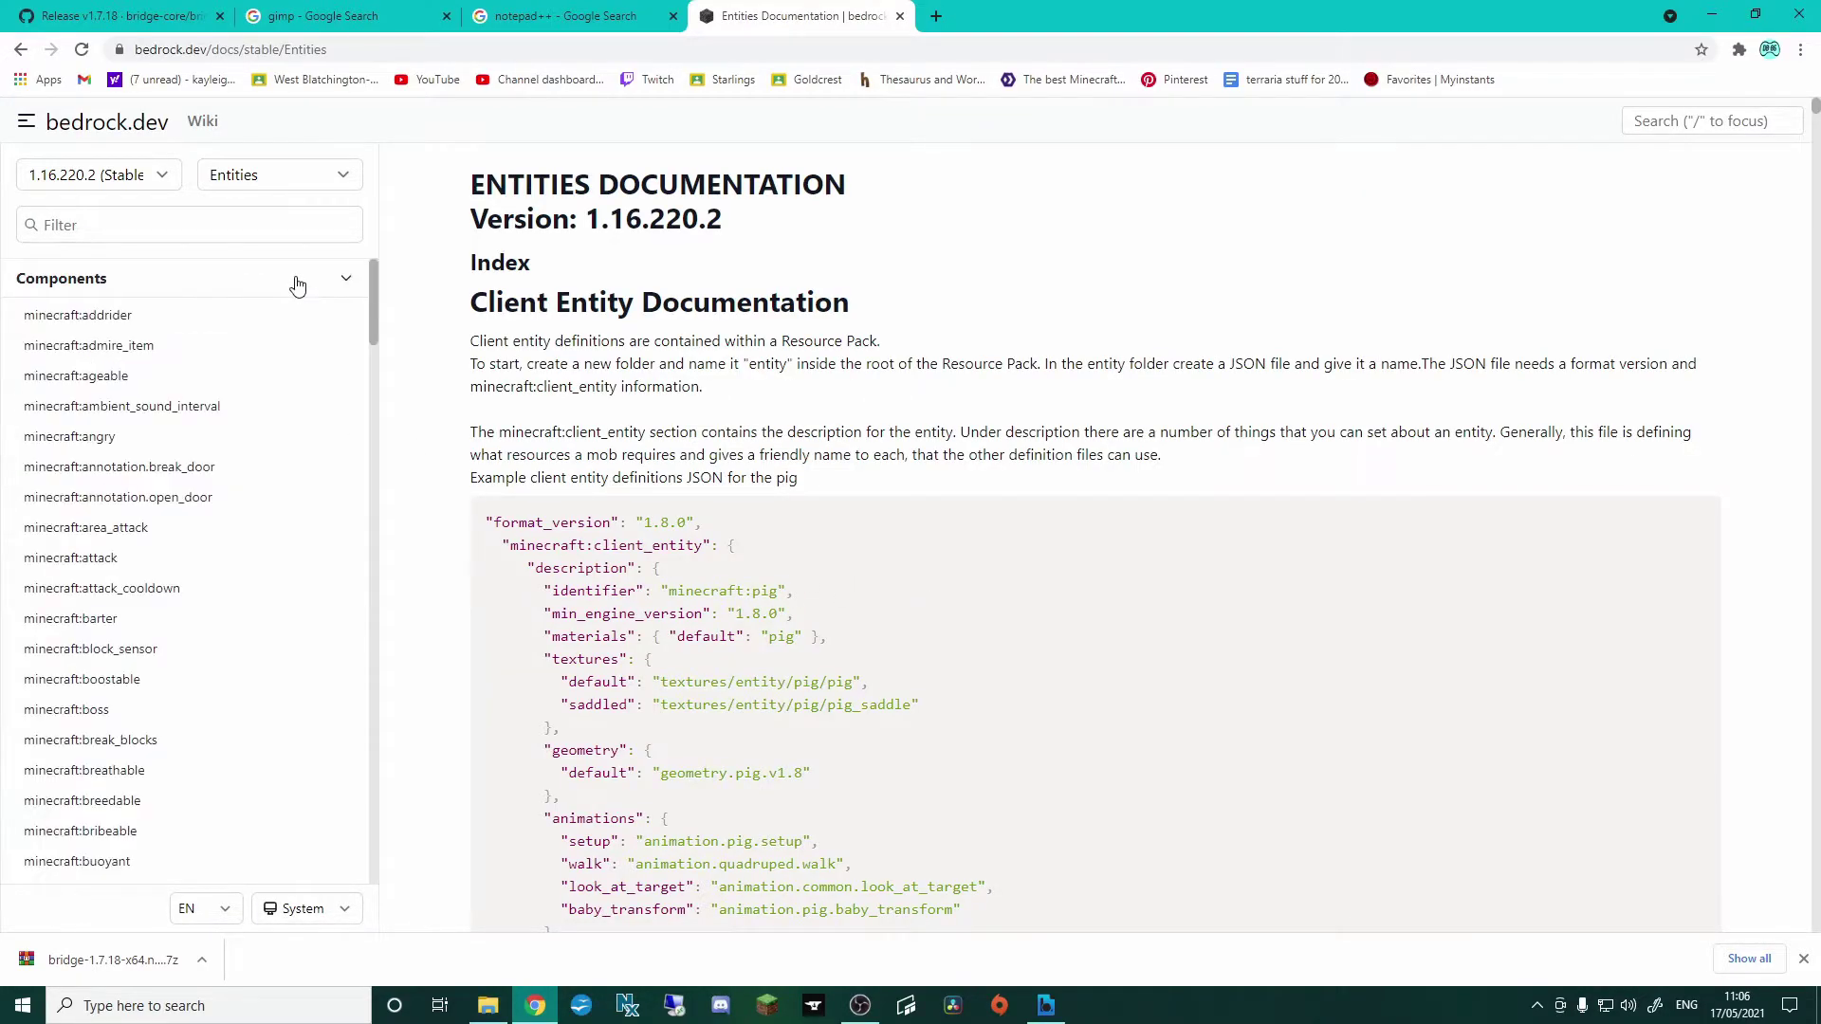
{"action": "left_click", "coordinate": [175, 284]}
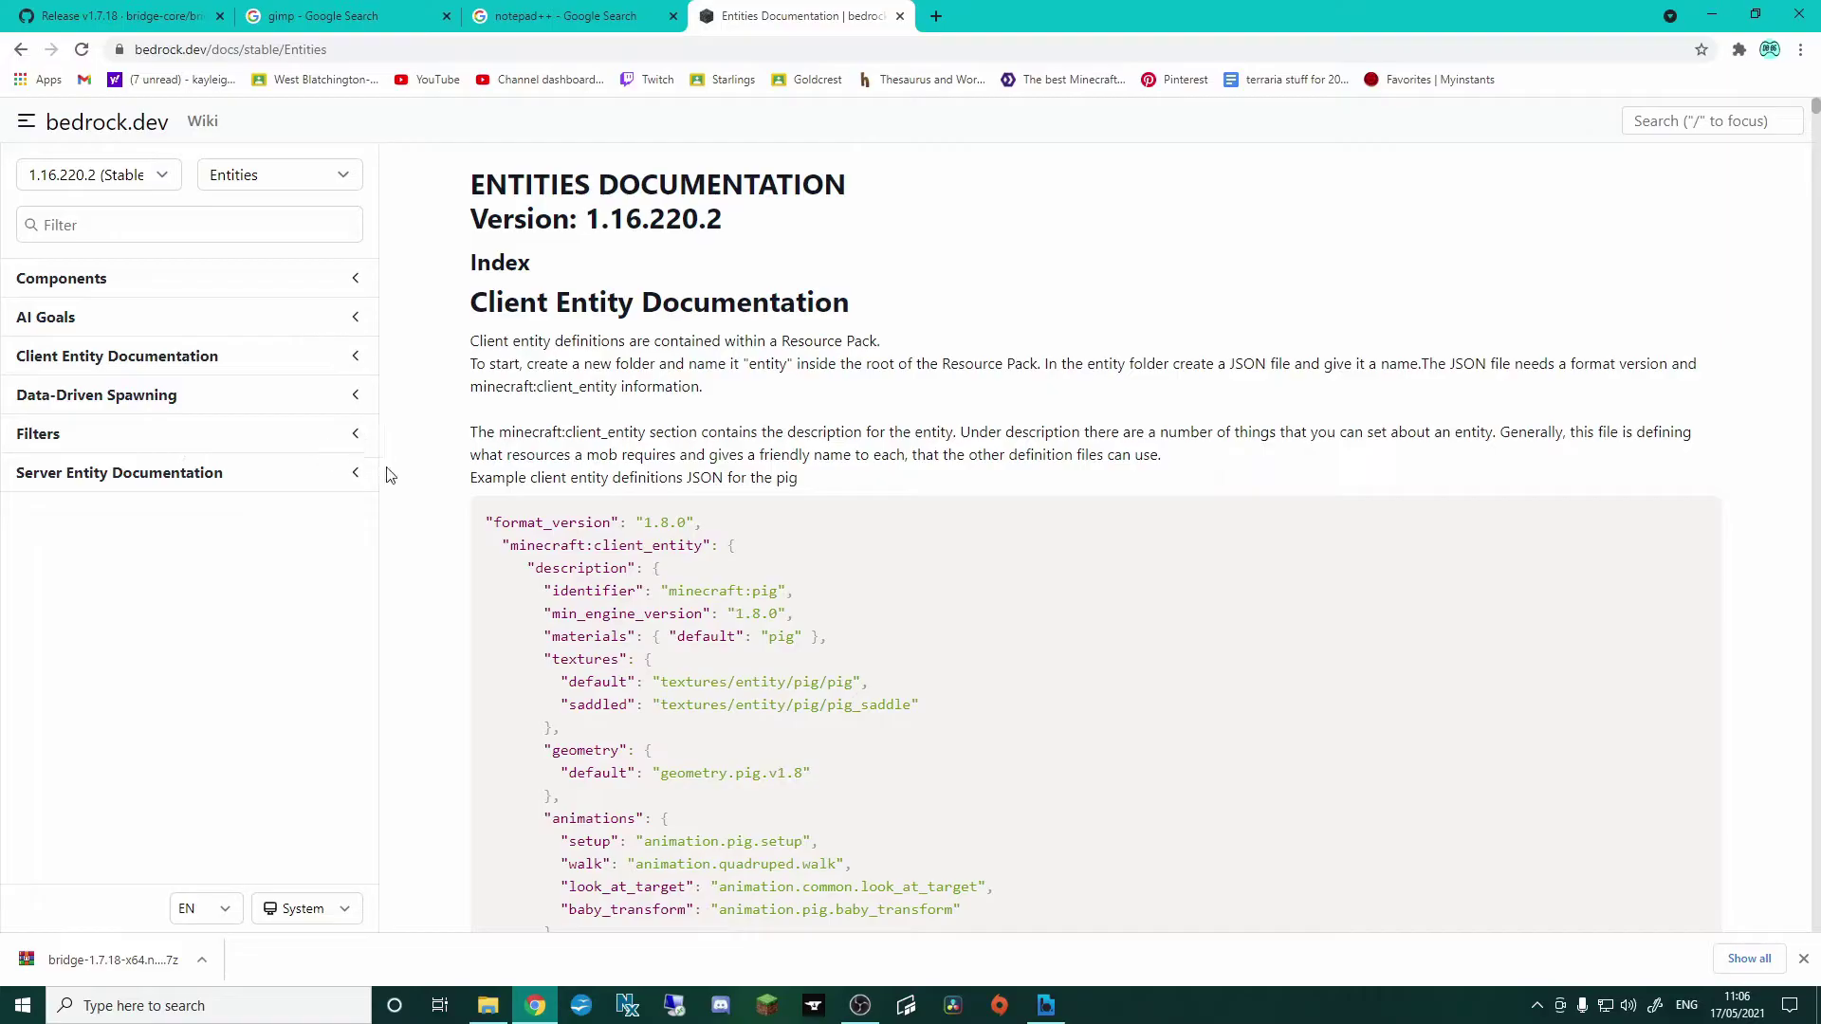
{"action": "left_click", "coordinate": [21, 50]}
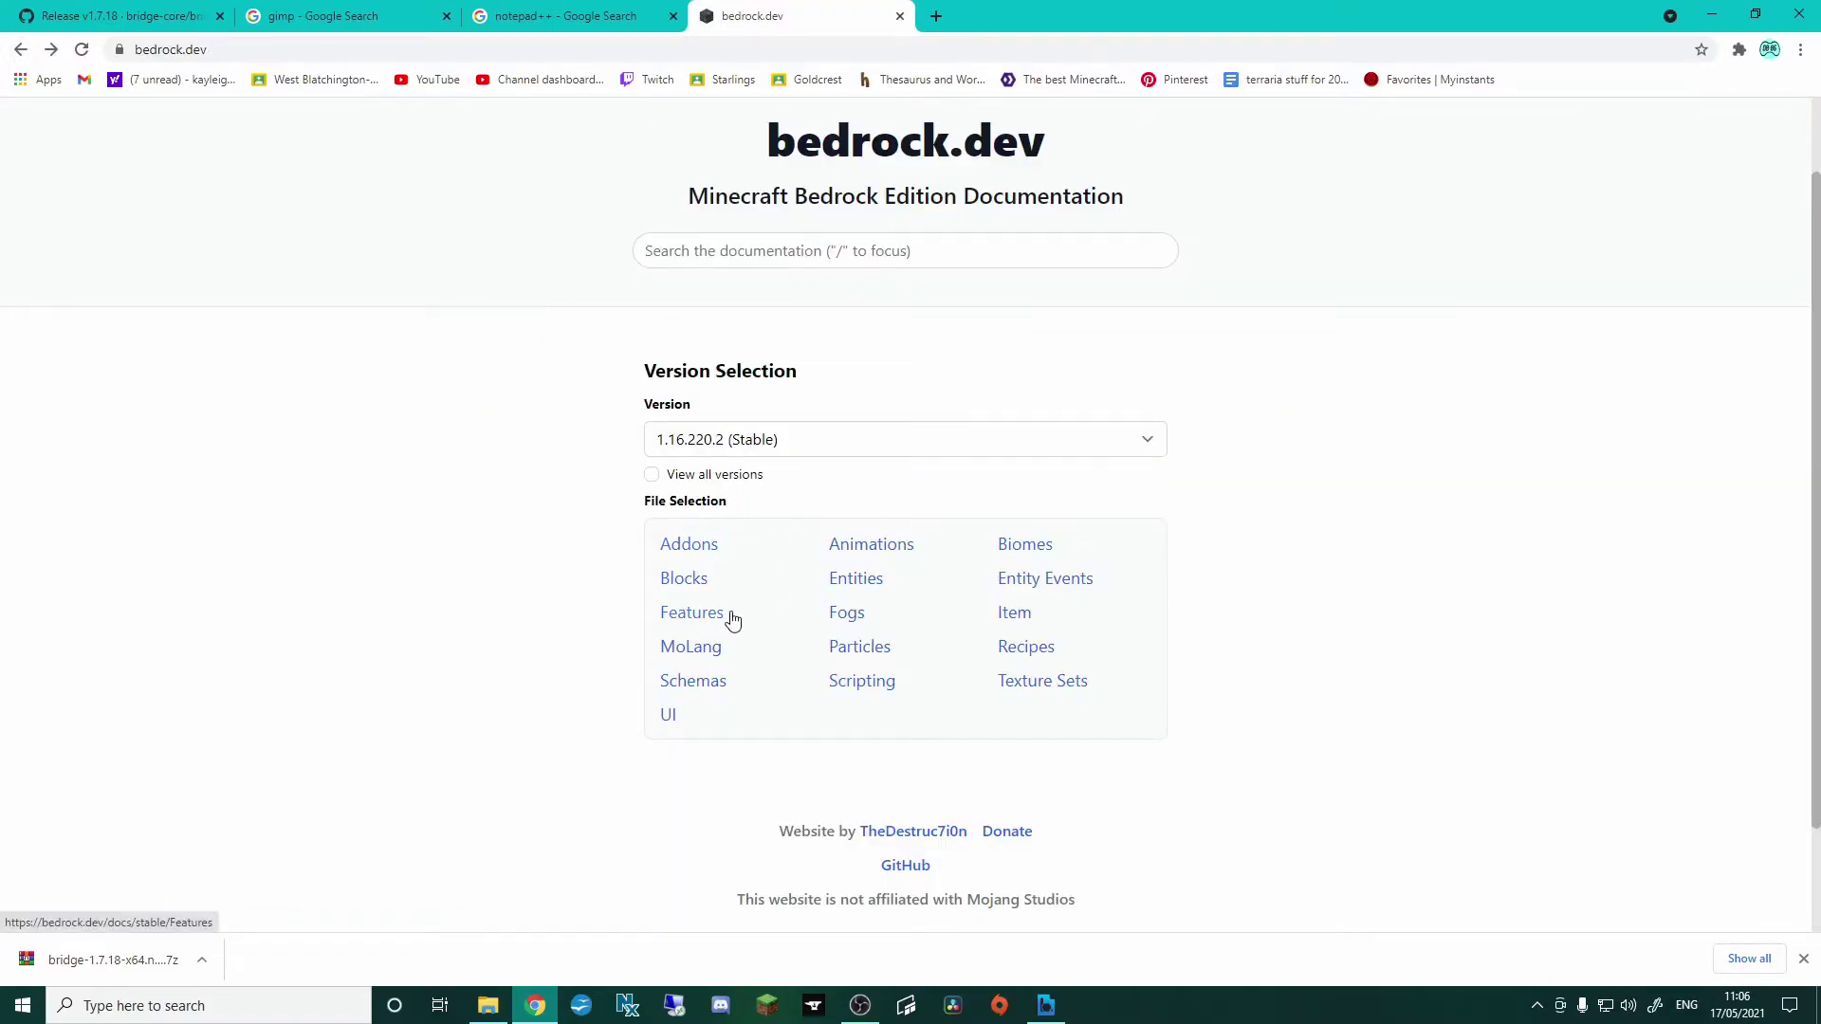
- Open the Blocks documentation and scroll through its Block Components table
{"action": "left_click", "coordinate": [687, 580]}
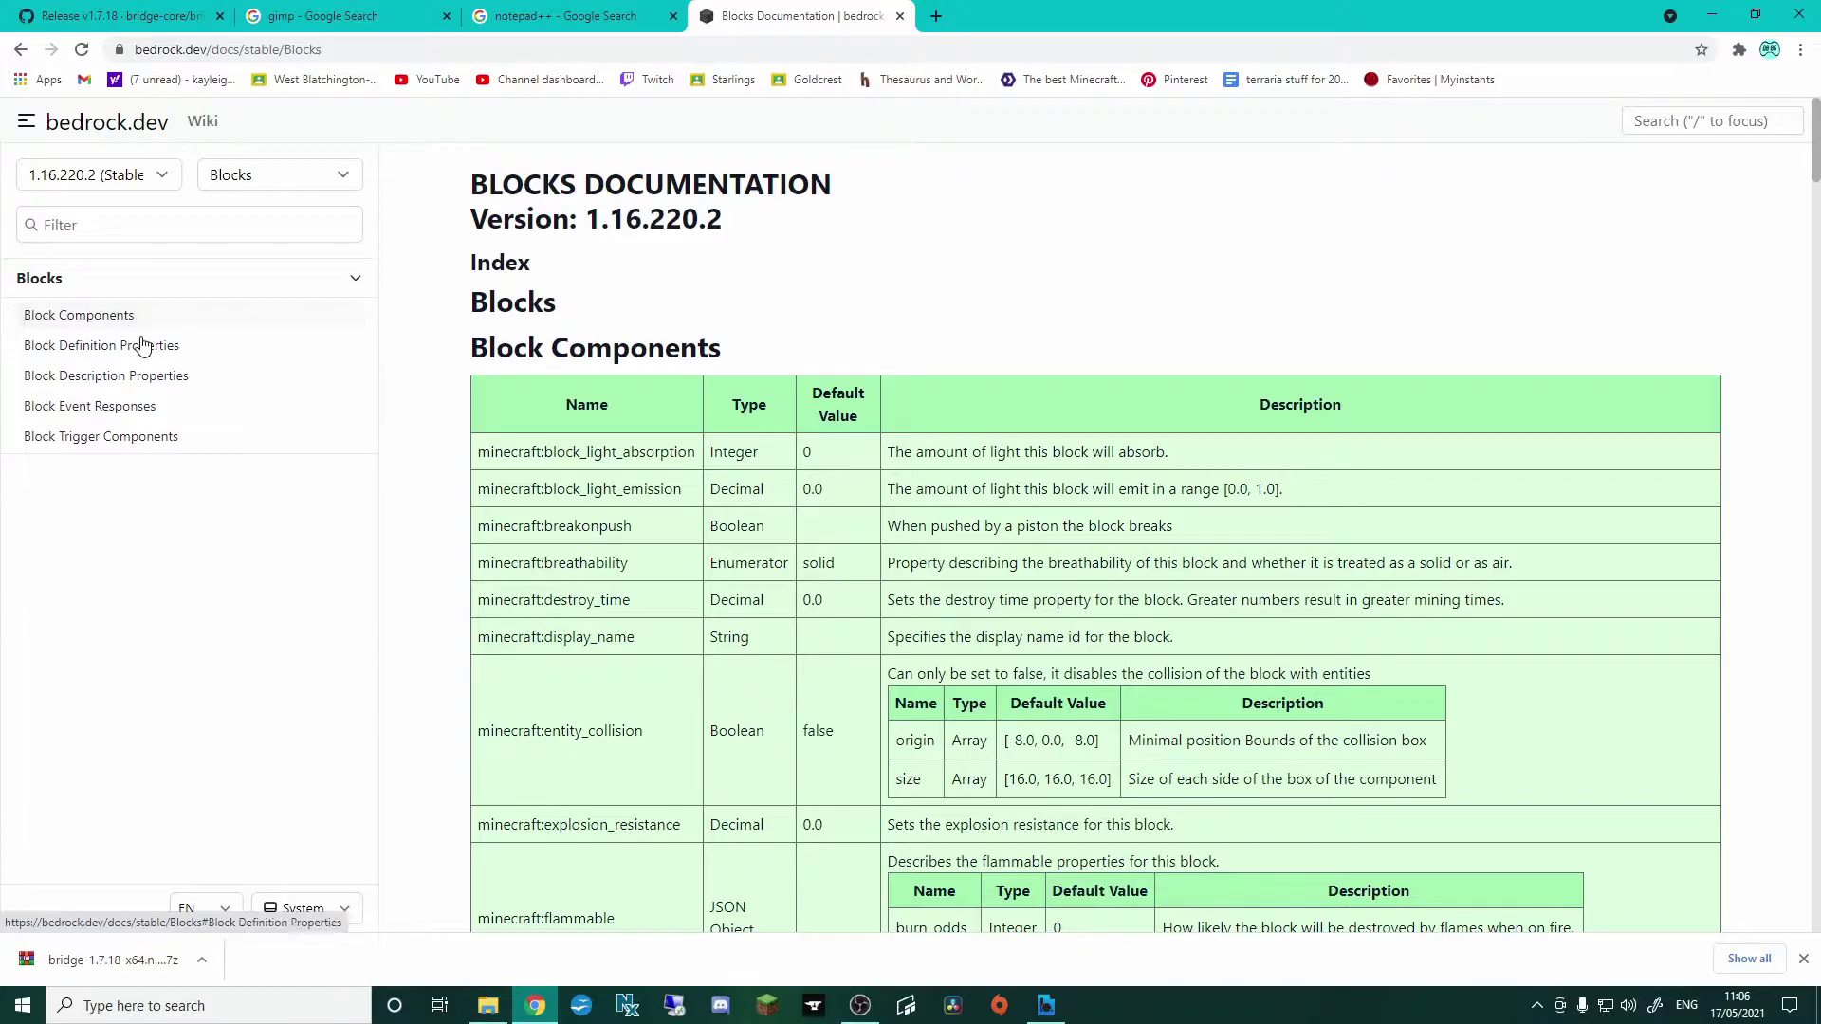
{"action": "scroll", "coordinate": [443, 436], "scroll_direction": "down", "scroll_amount": 1}
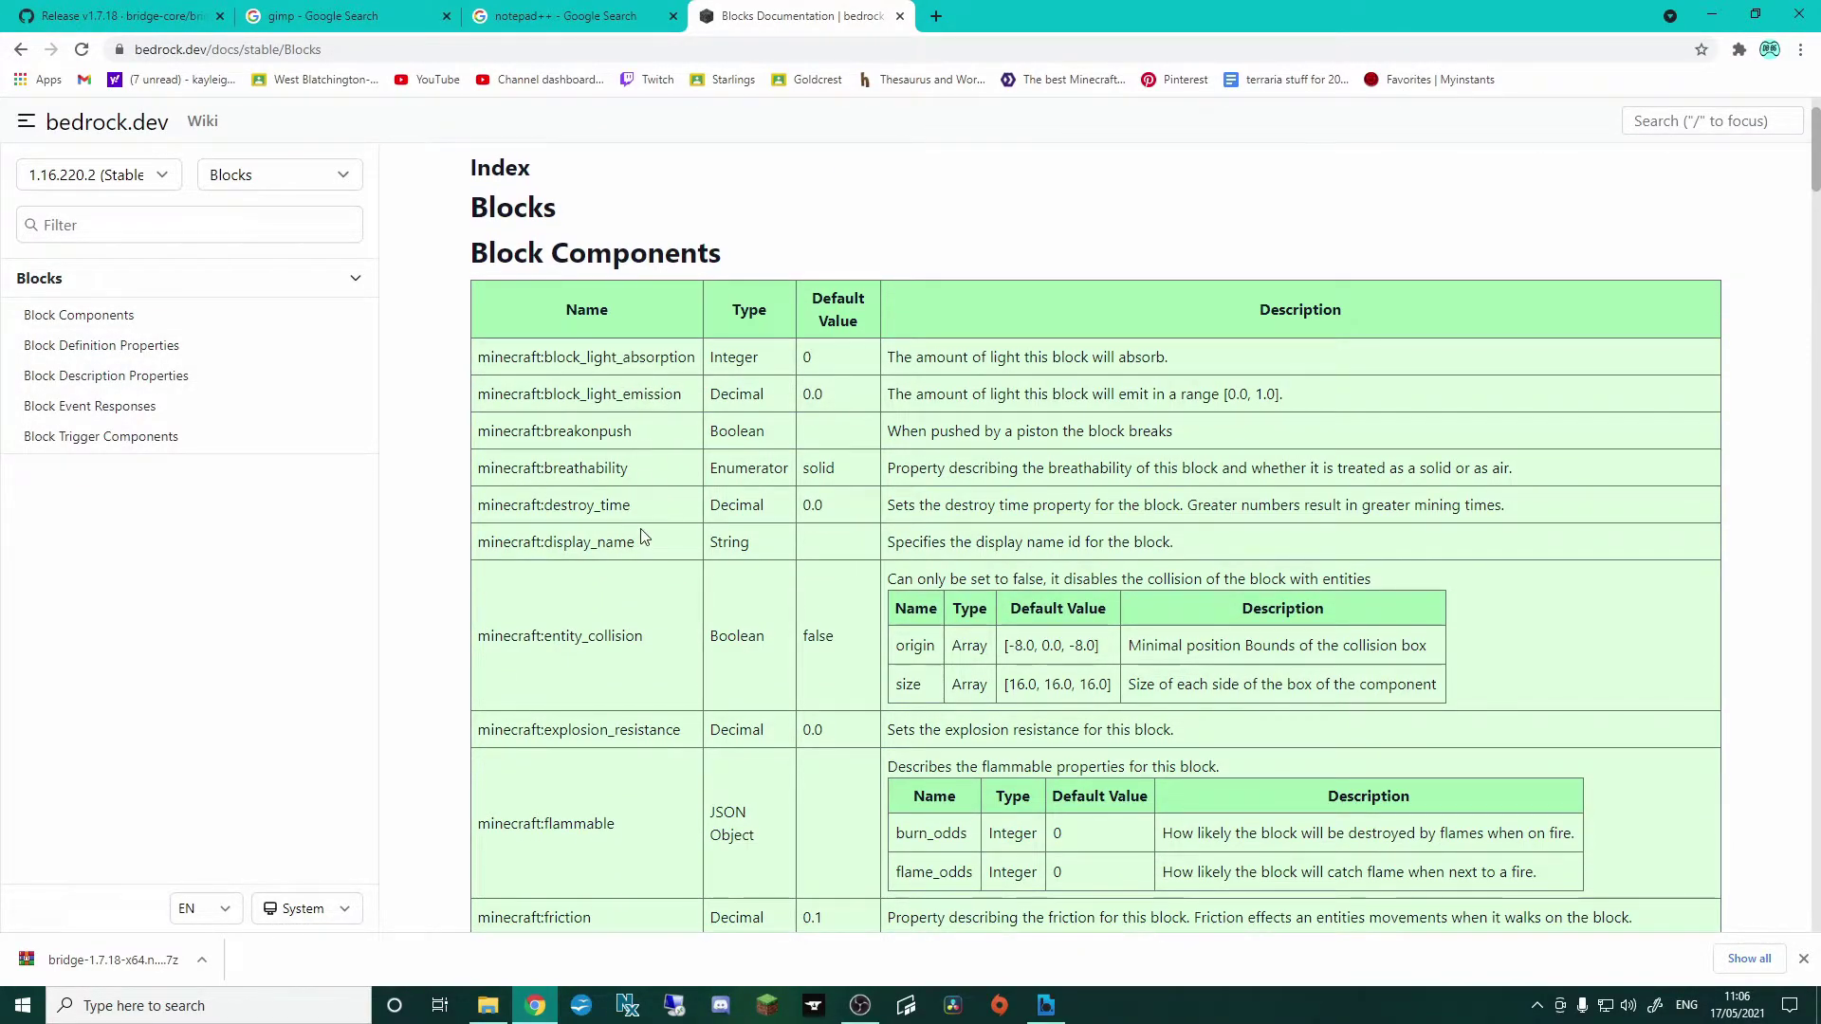
{"action": "scroll", "coordinate": [644, 537], "scroll_direction": "down", "scroll_amount": 1}
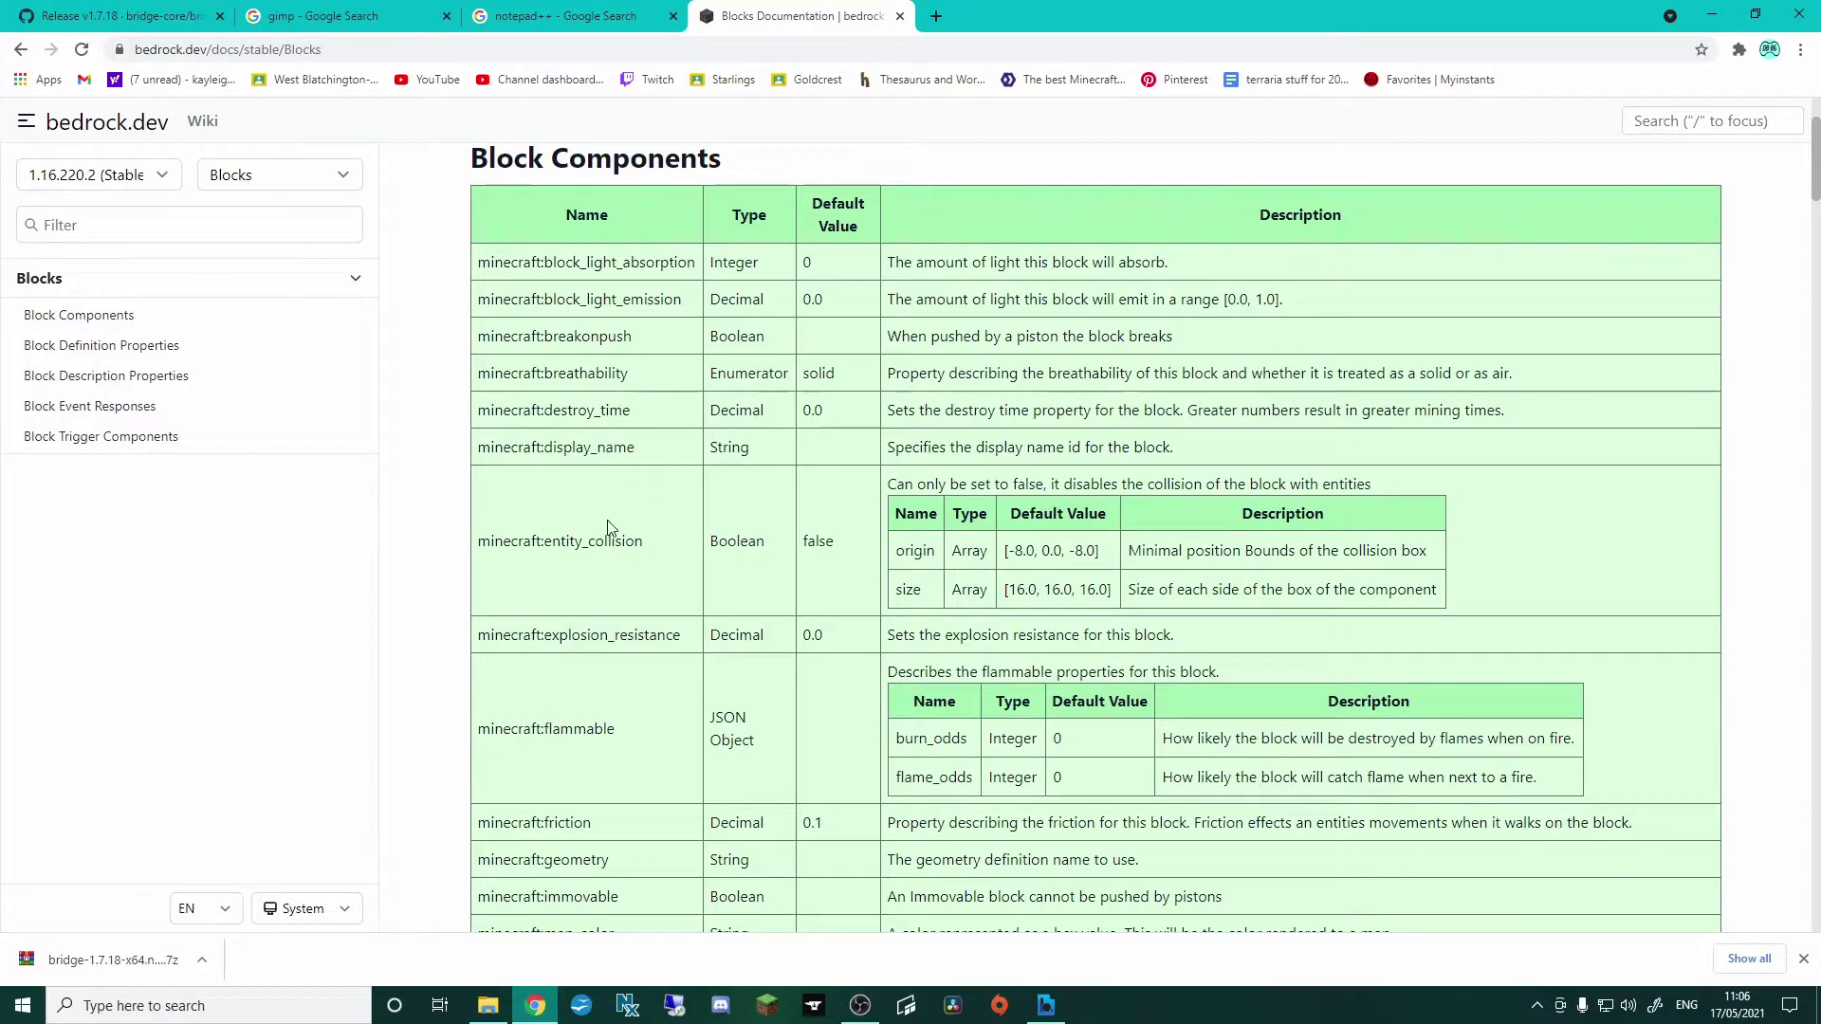
{"action": "scroll", "coordinate": [588, 564], "scroll_direction": "down", "scroll_amount": 1}
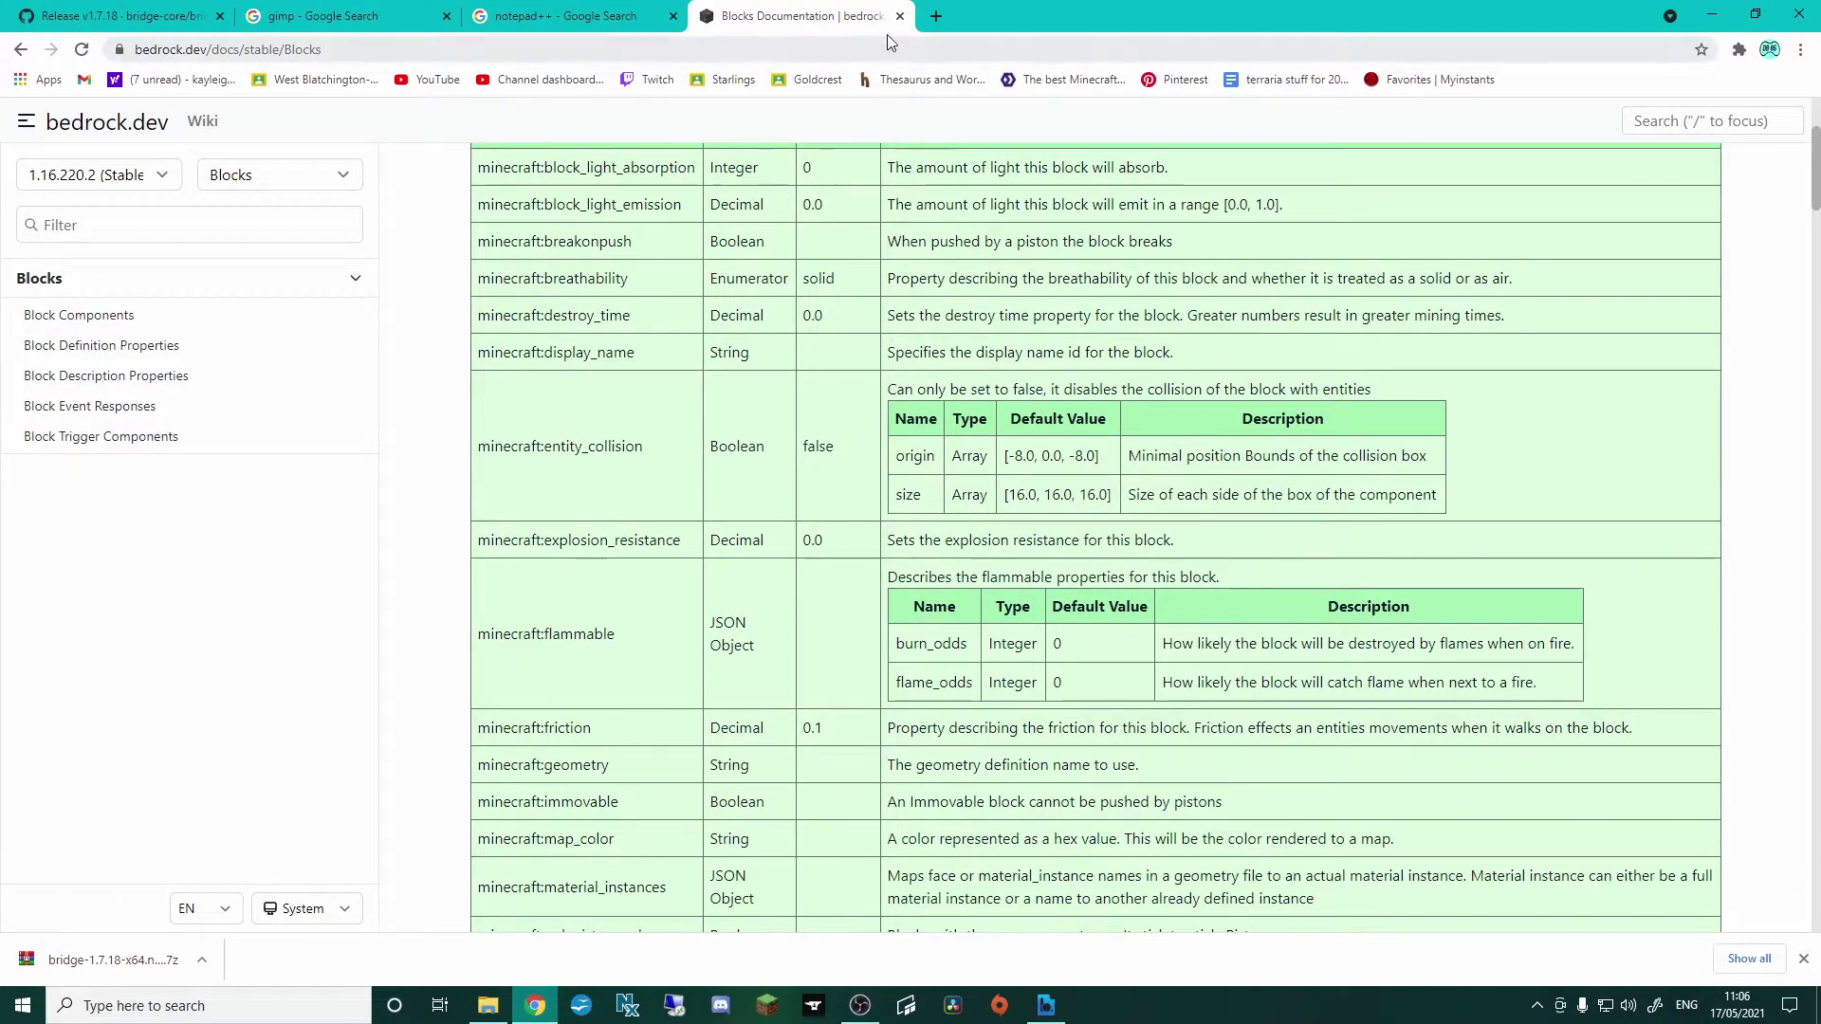
{"action": "scroll", "coordinate": [831, 500], "scroll_direction": "up", "scroll_amount": 3}
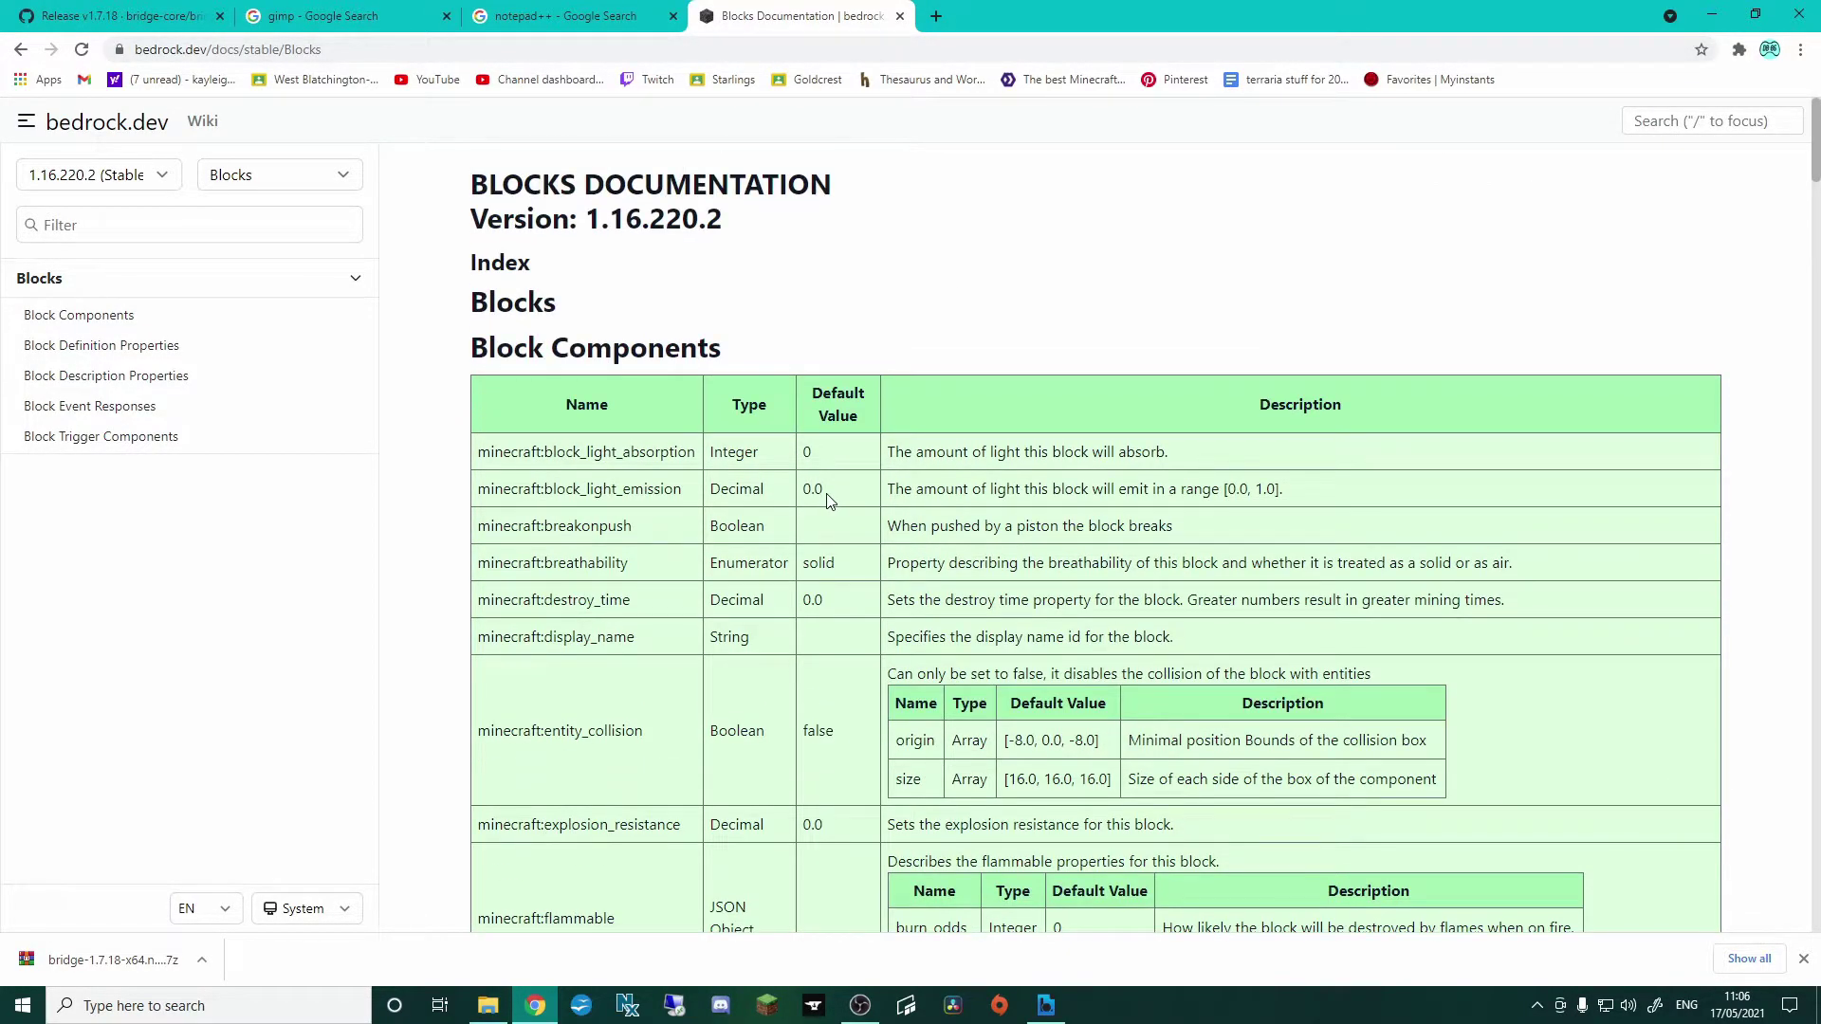
{"action": "left_click", "coordinate": [186, 25]}
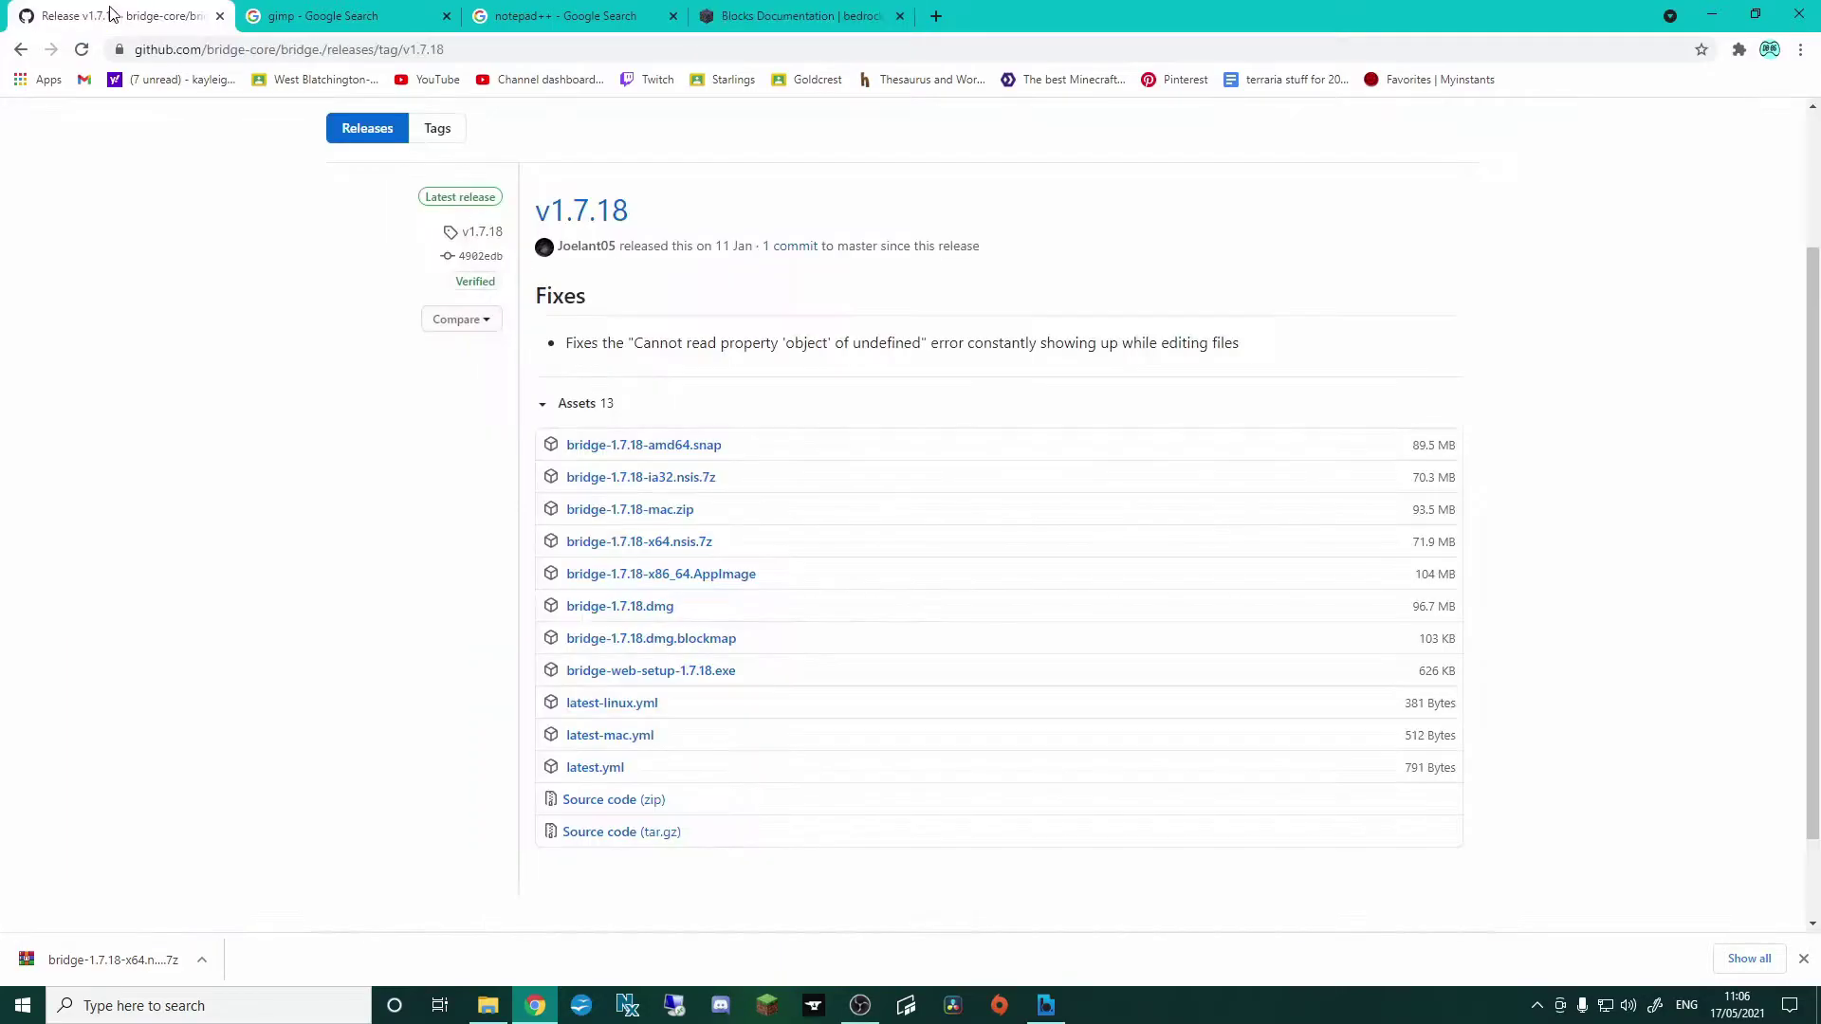
{"action": "left_click", "coordinate": [334, 28]}
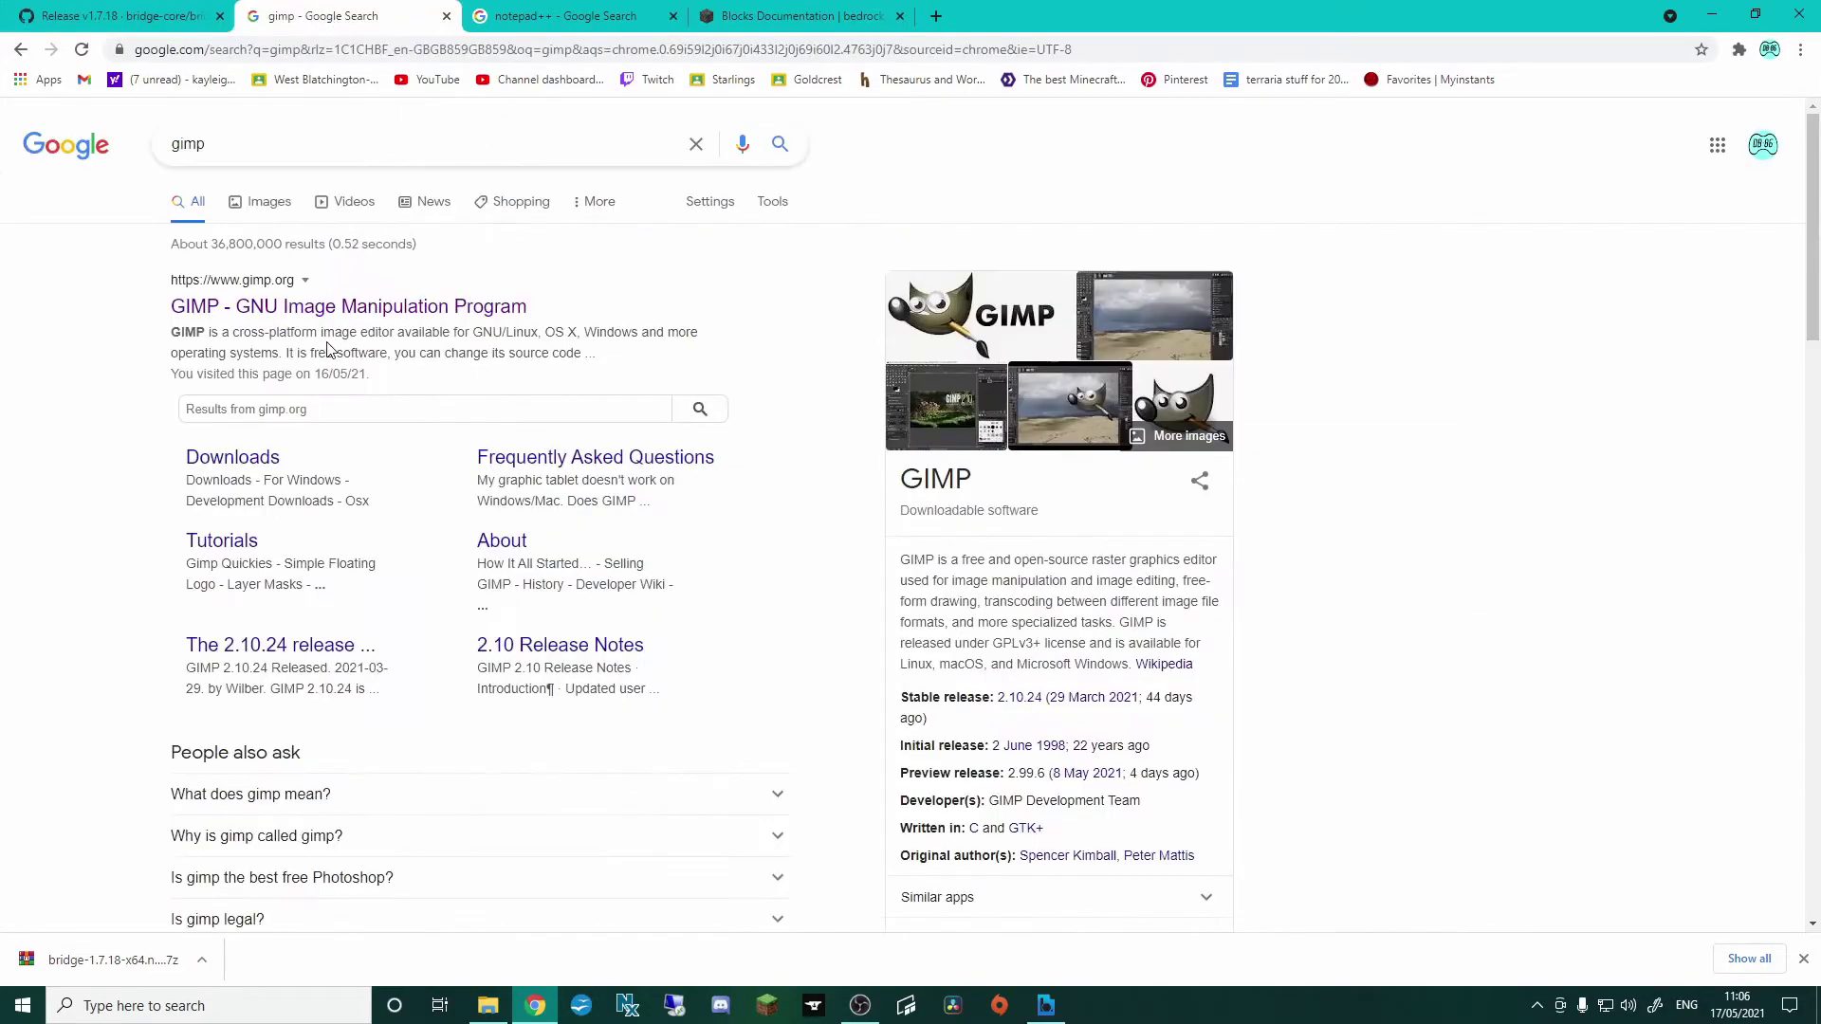
{"action": "left_click", "coordinate": [555, 17]}
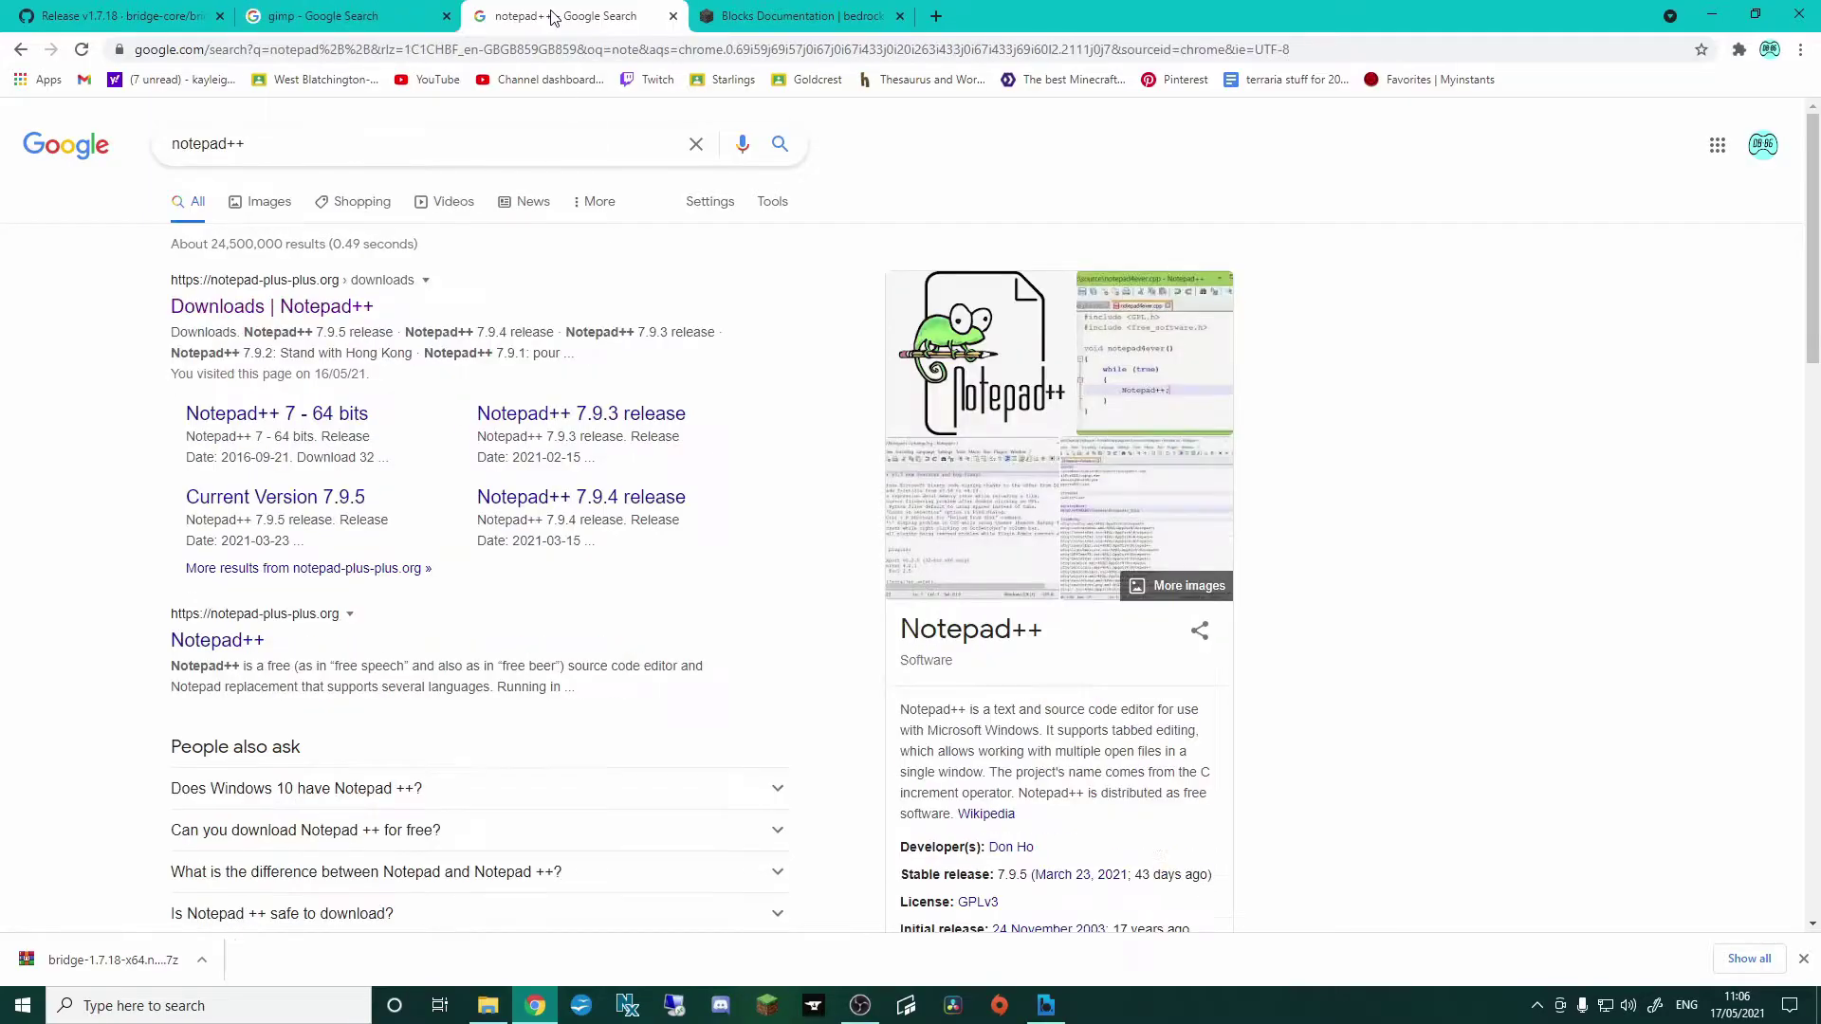
{"action": "left_click", "coordinate": [776, 19]}
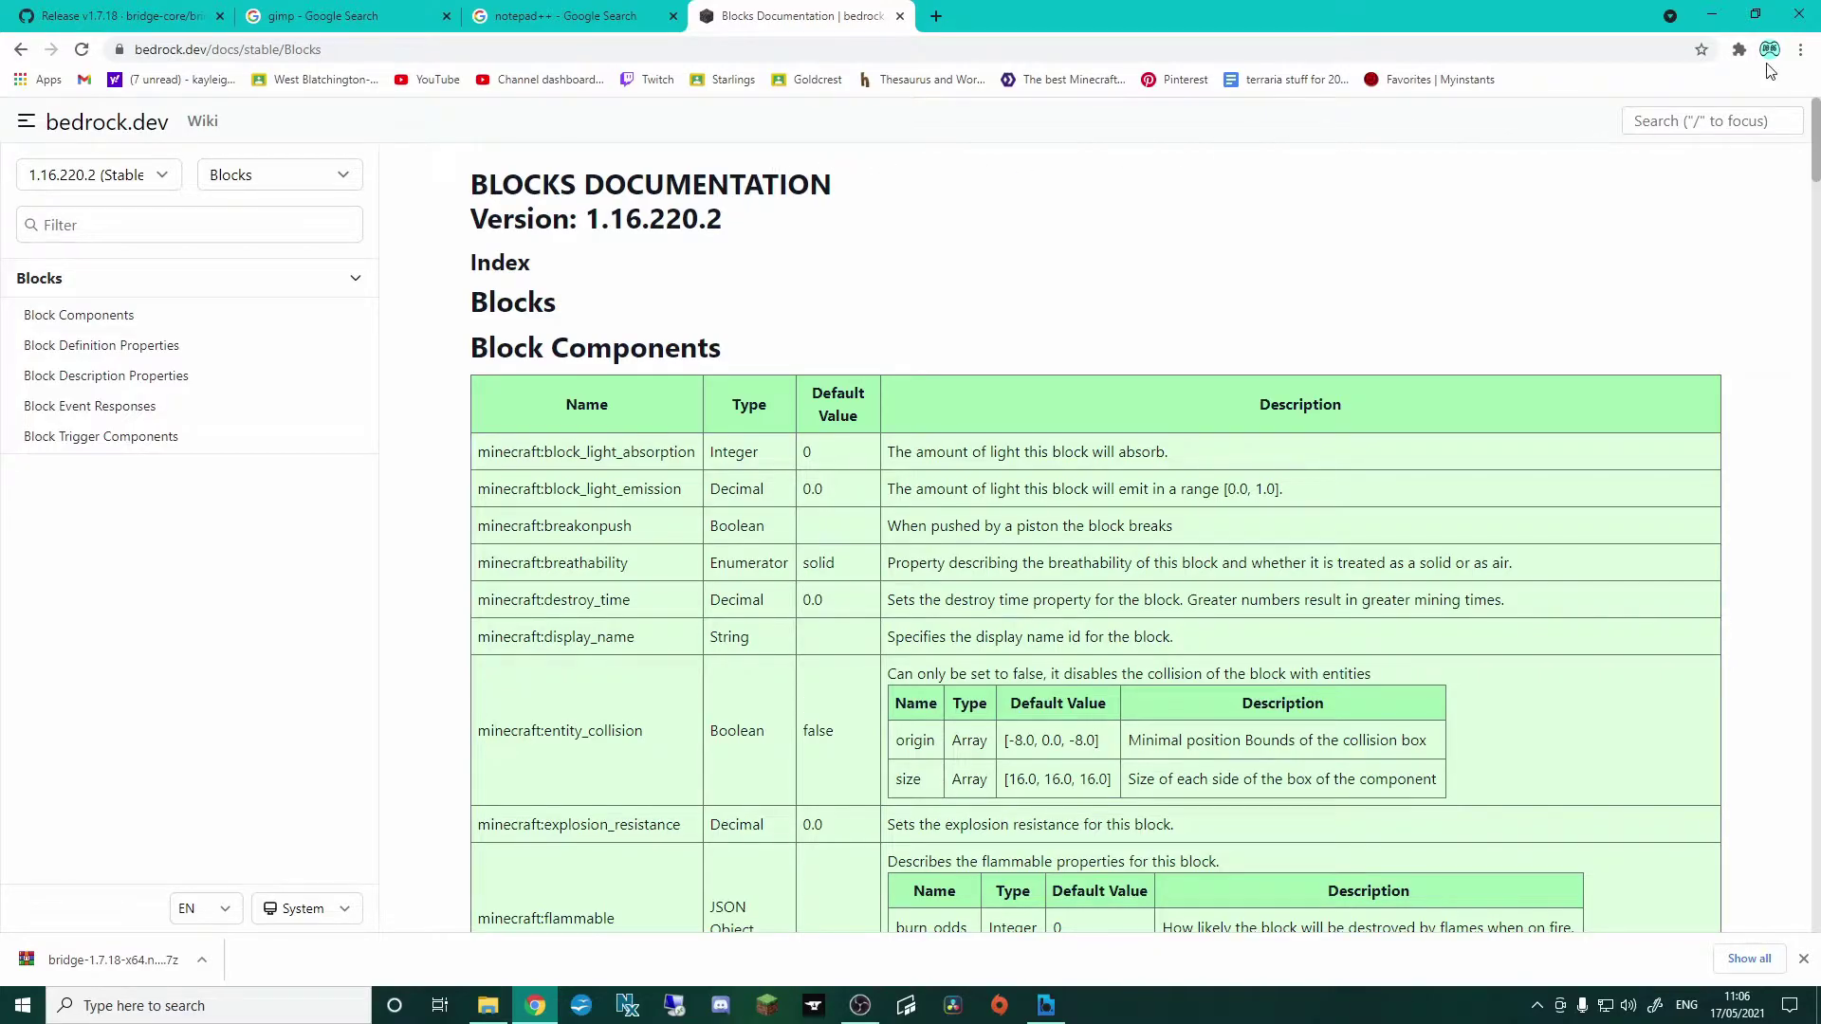
- Minimize the browser, bring bridge to the top of the screen, and return to its Behavior Pack panel
{"action": "left_click", "coordinate": [1711, 14]}
{"action": "left_click", "coordinate": [1045, 1005]}
{"action": "left_click_drag", "start_coordinate": [1007, 155], "coordinate": [925, 8]}
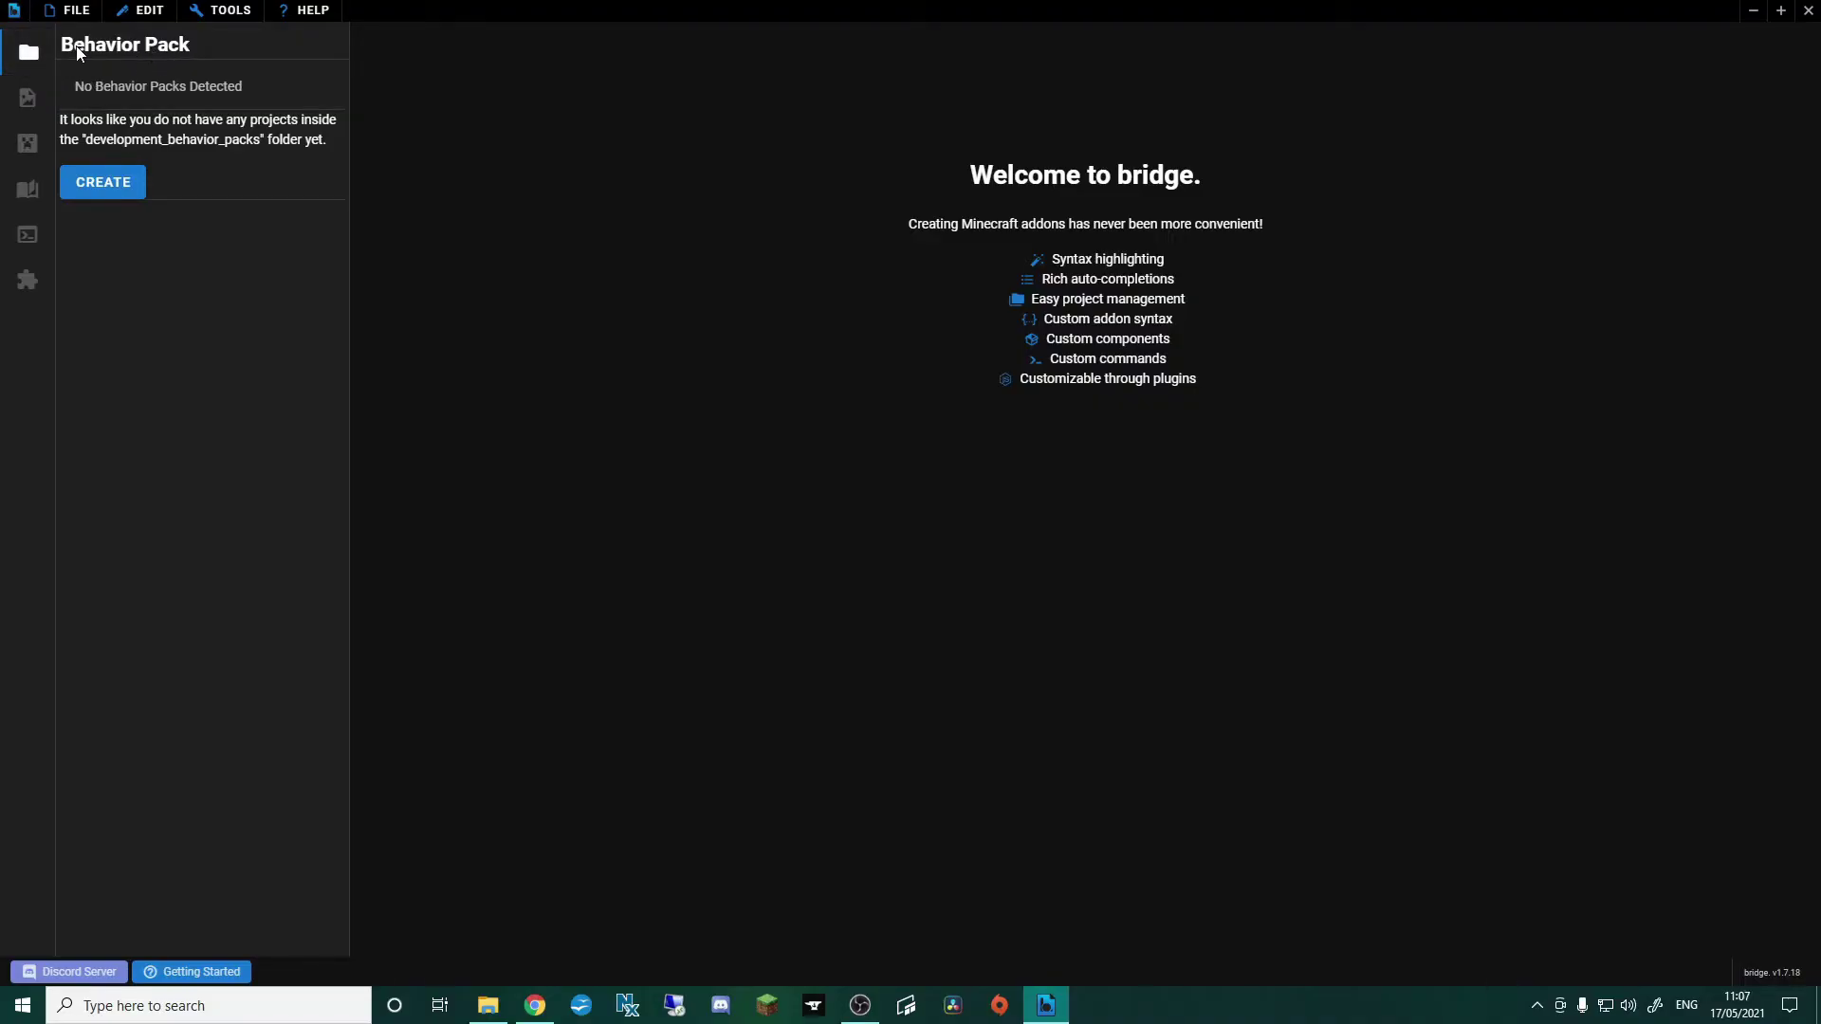
{"action": "left_click", "coordinate": [29, 98]}
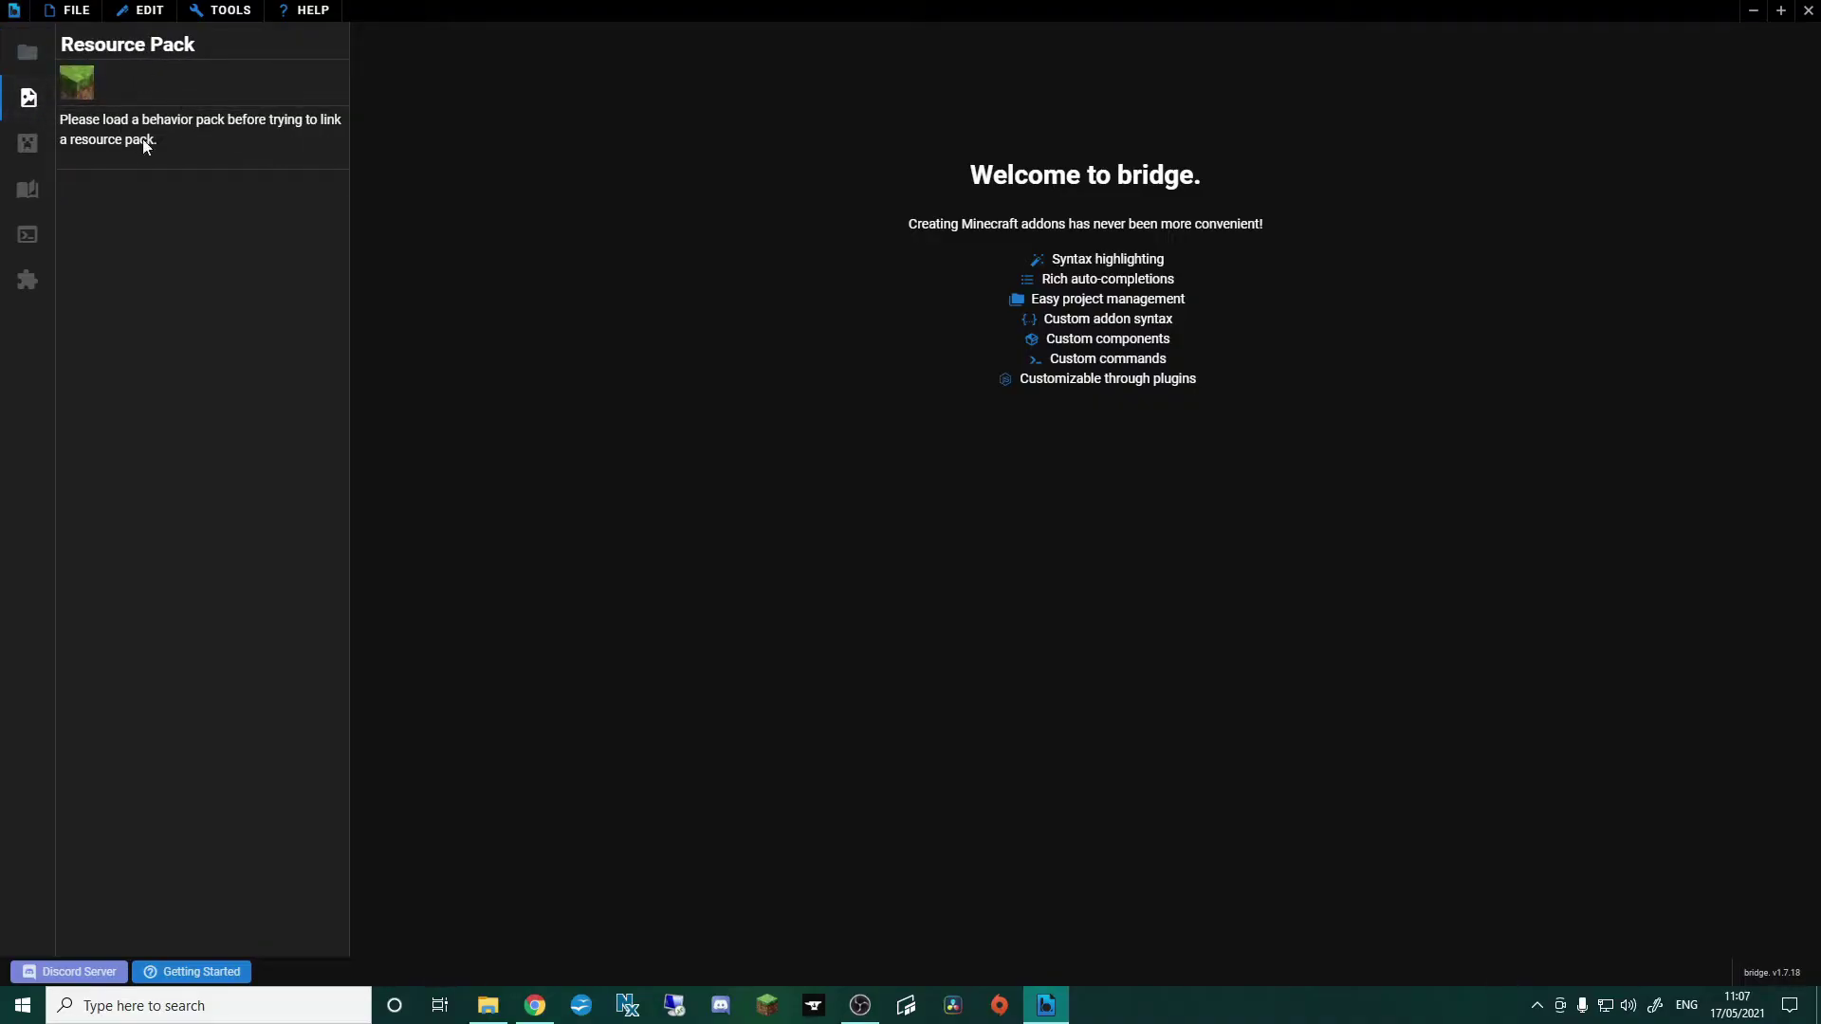
{"action": "left_click", "coordinate": [27, 52]}
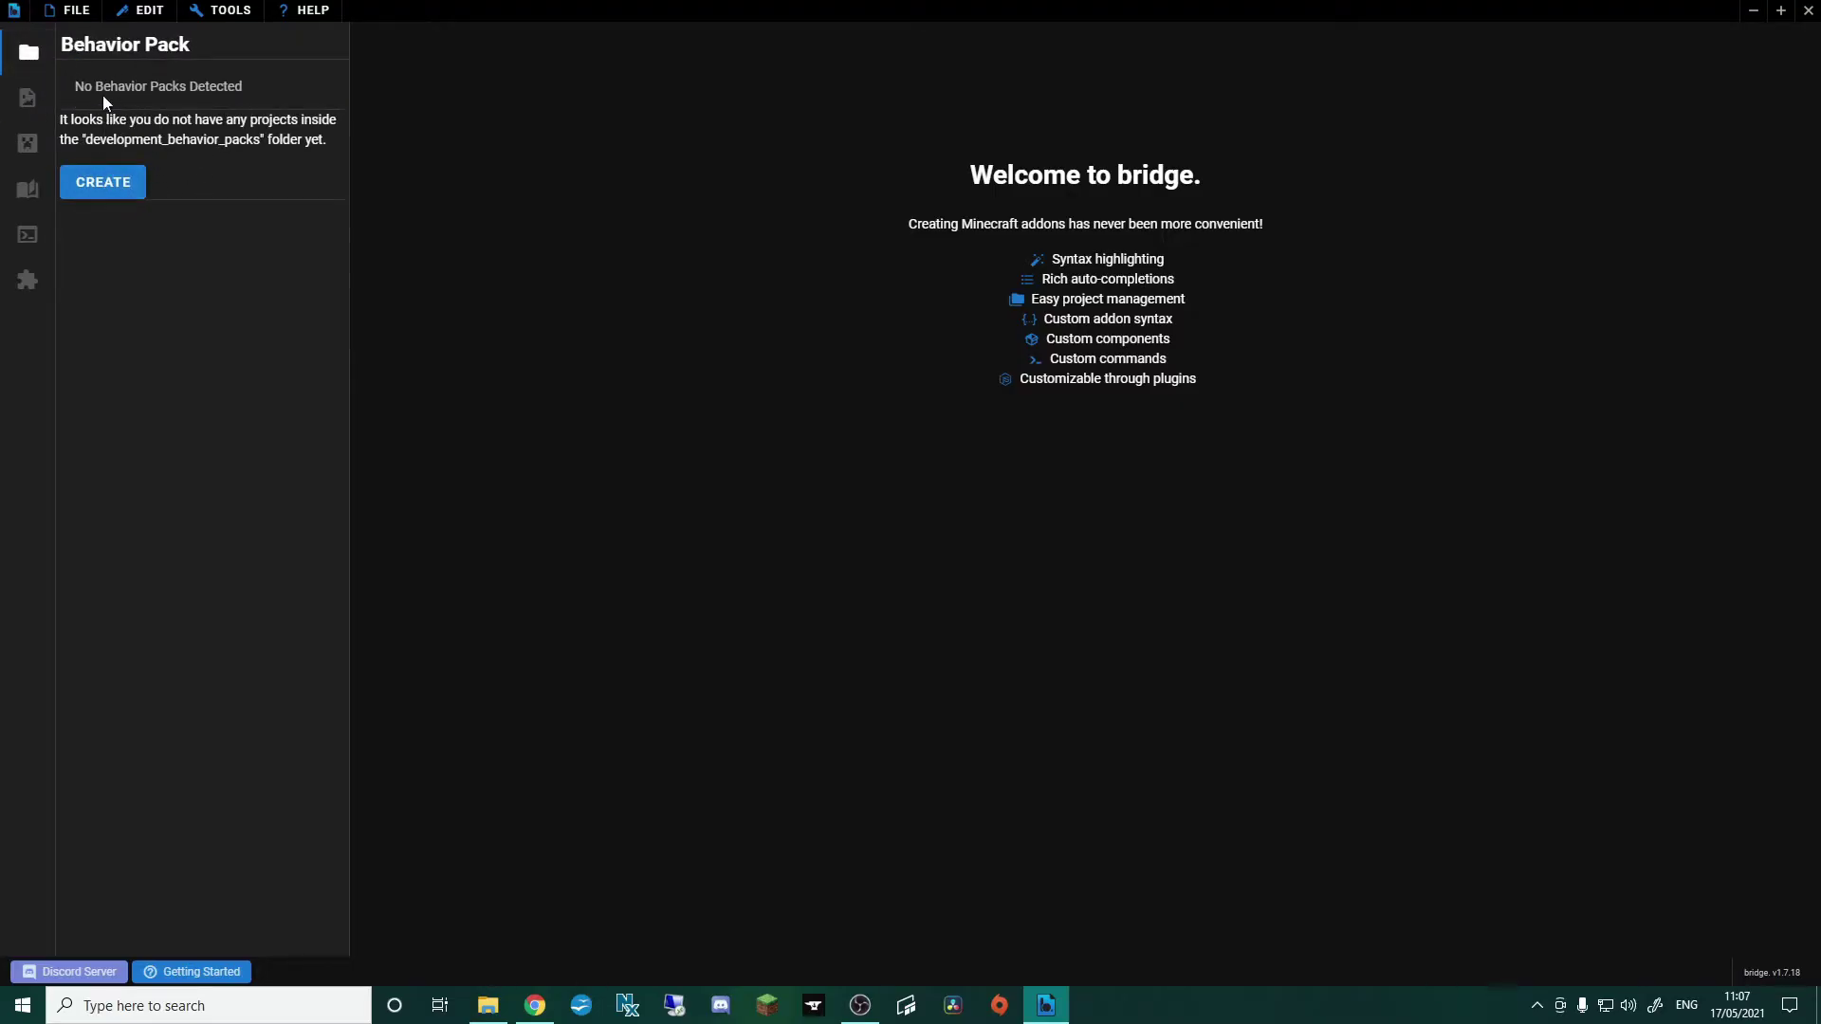
- Start a new behavior pack project with the name Example
{"action": "left_click", "coordinate": [107, 185]}
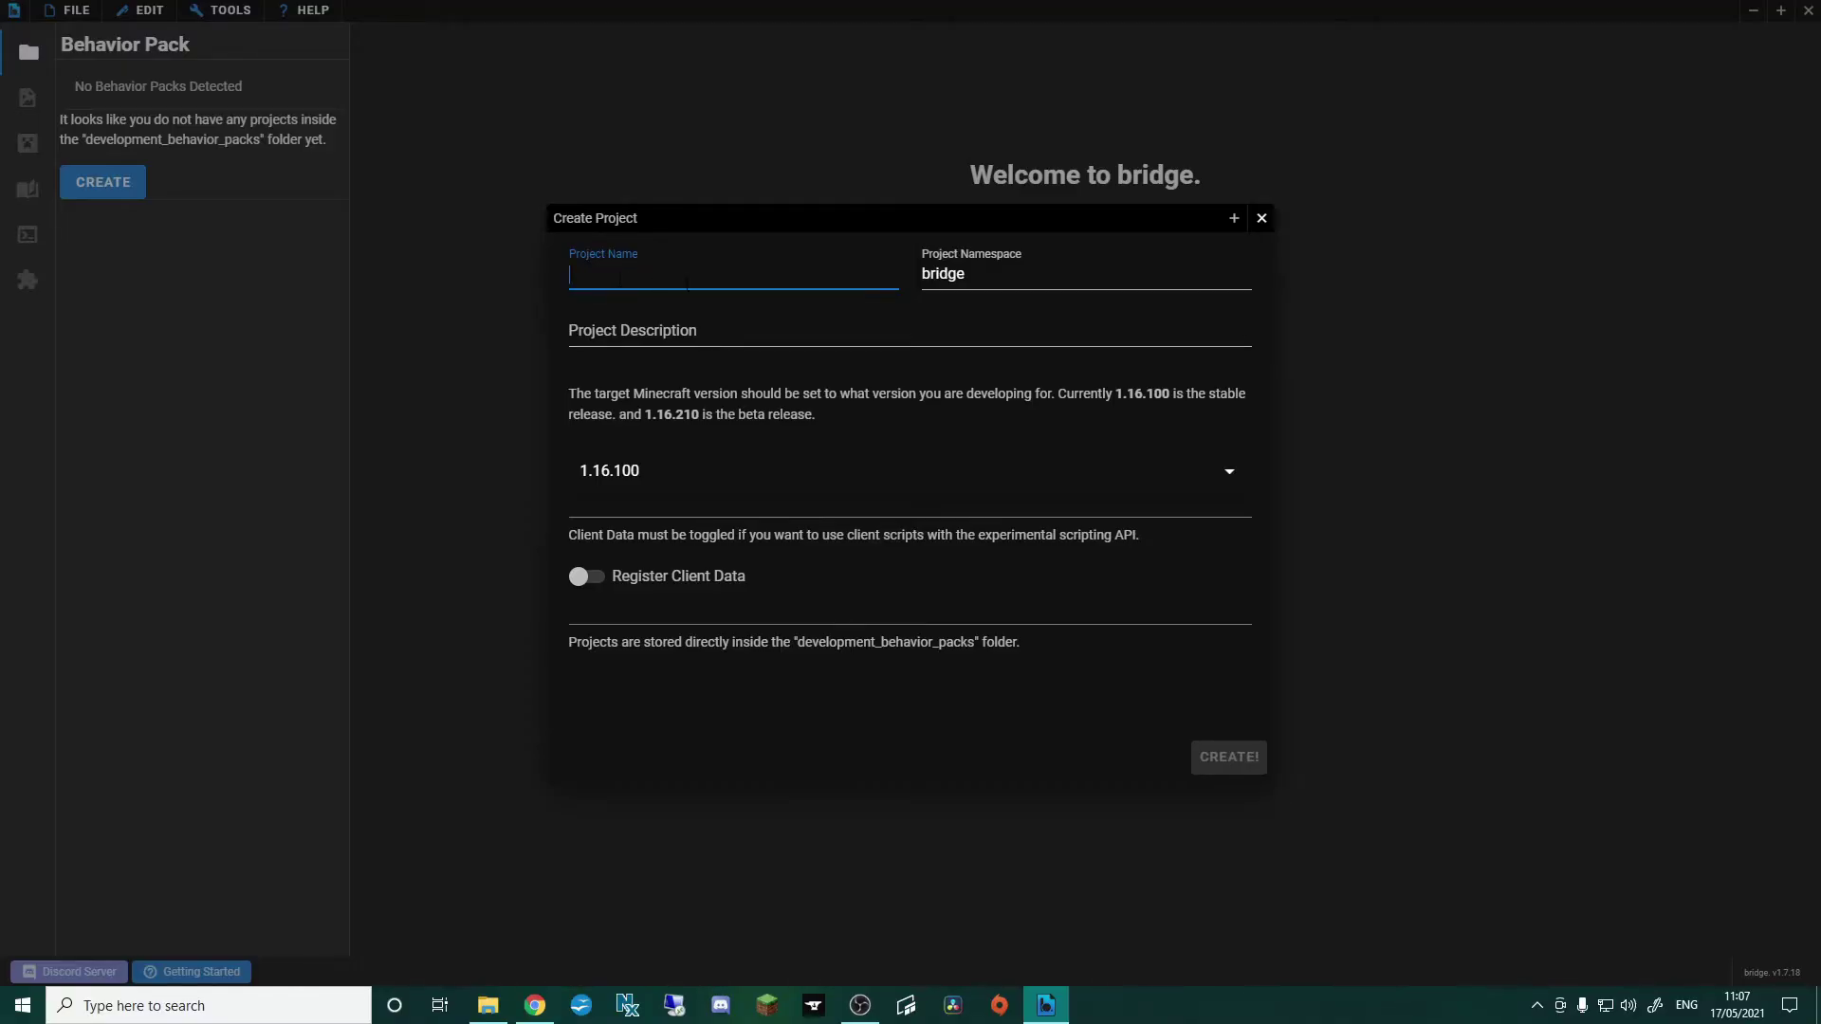
{"action": "type", "text": "Example"}
- Replace the default namespace bridge with cyan
{"action": "left_click_drag", "start_coordinate": [966, 274], "coordinate": [924, 274]}
{"action": "left_click", "coordinate": [965, 274]}
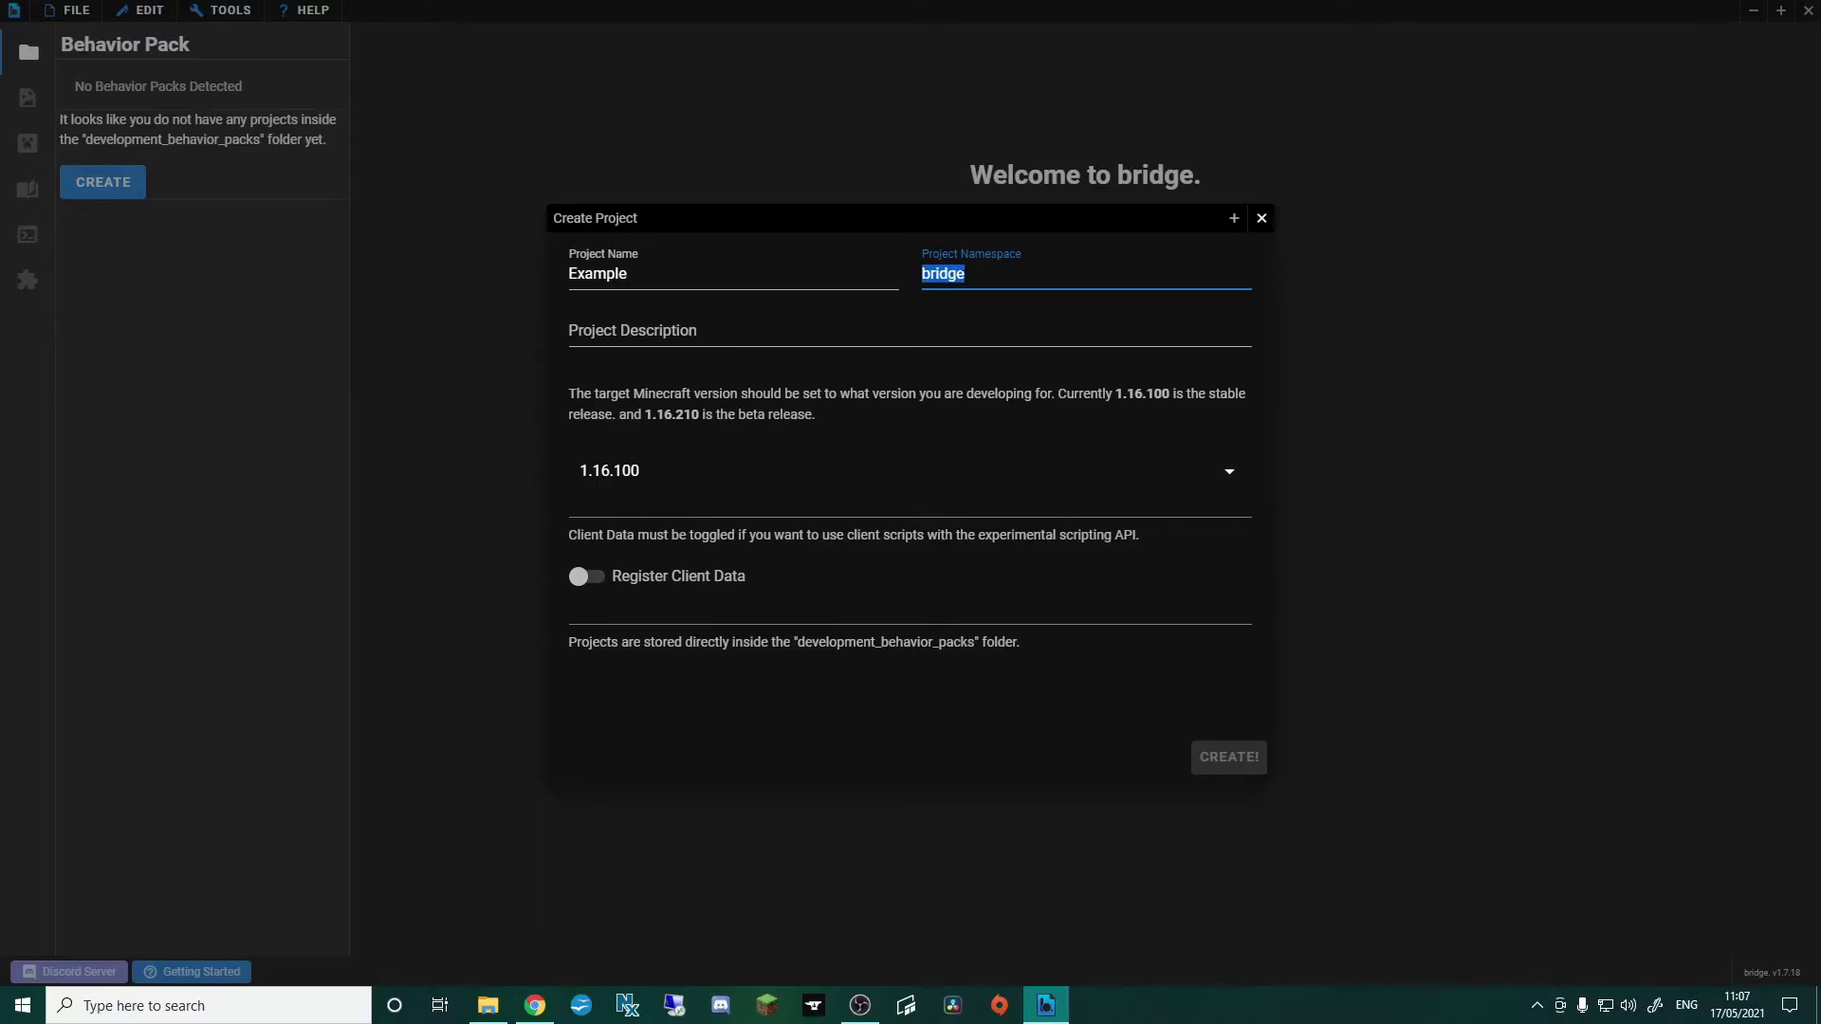
{"action": "left_click", "coordinate": [965, 273]}
{"action": "left_click_drag", "start_coordinate": [967, 275], "coordinate": [923, 274]}
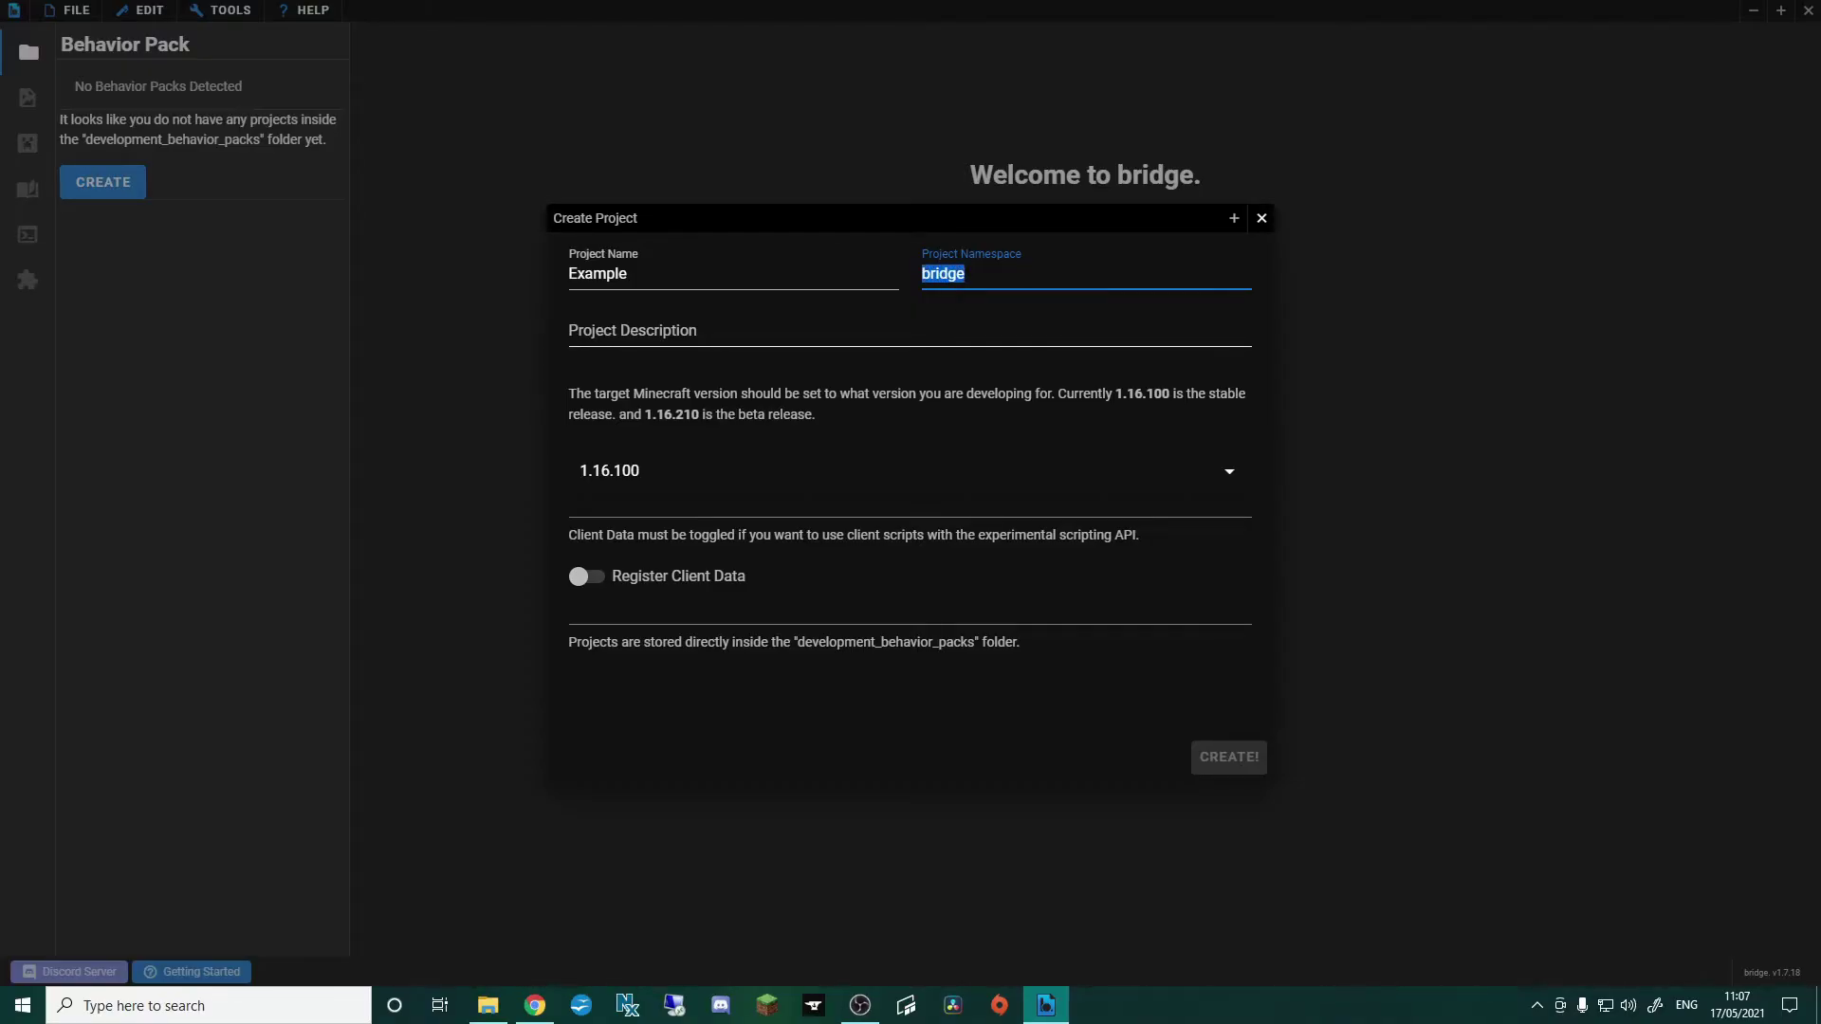
{"action": "type", "text": "cyan"}
- Enter 'Example Description' as the project description
{"action": "left_click", "coordinate": [804, 366]}
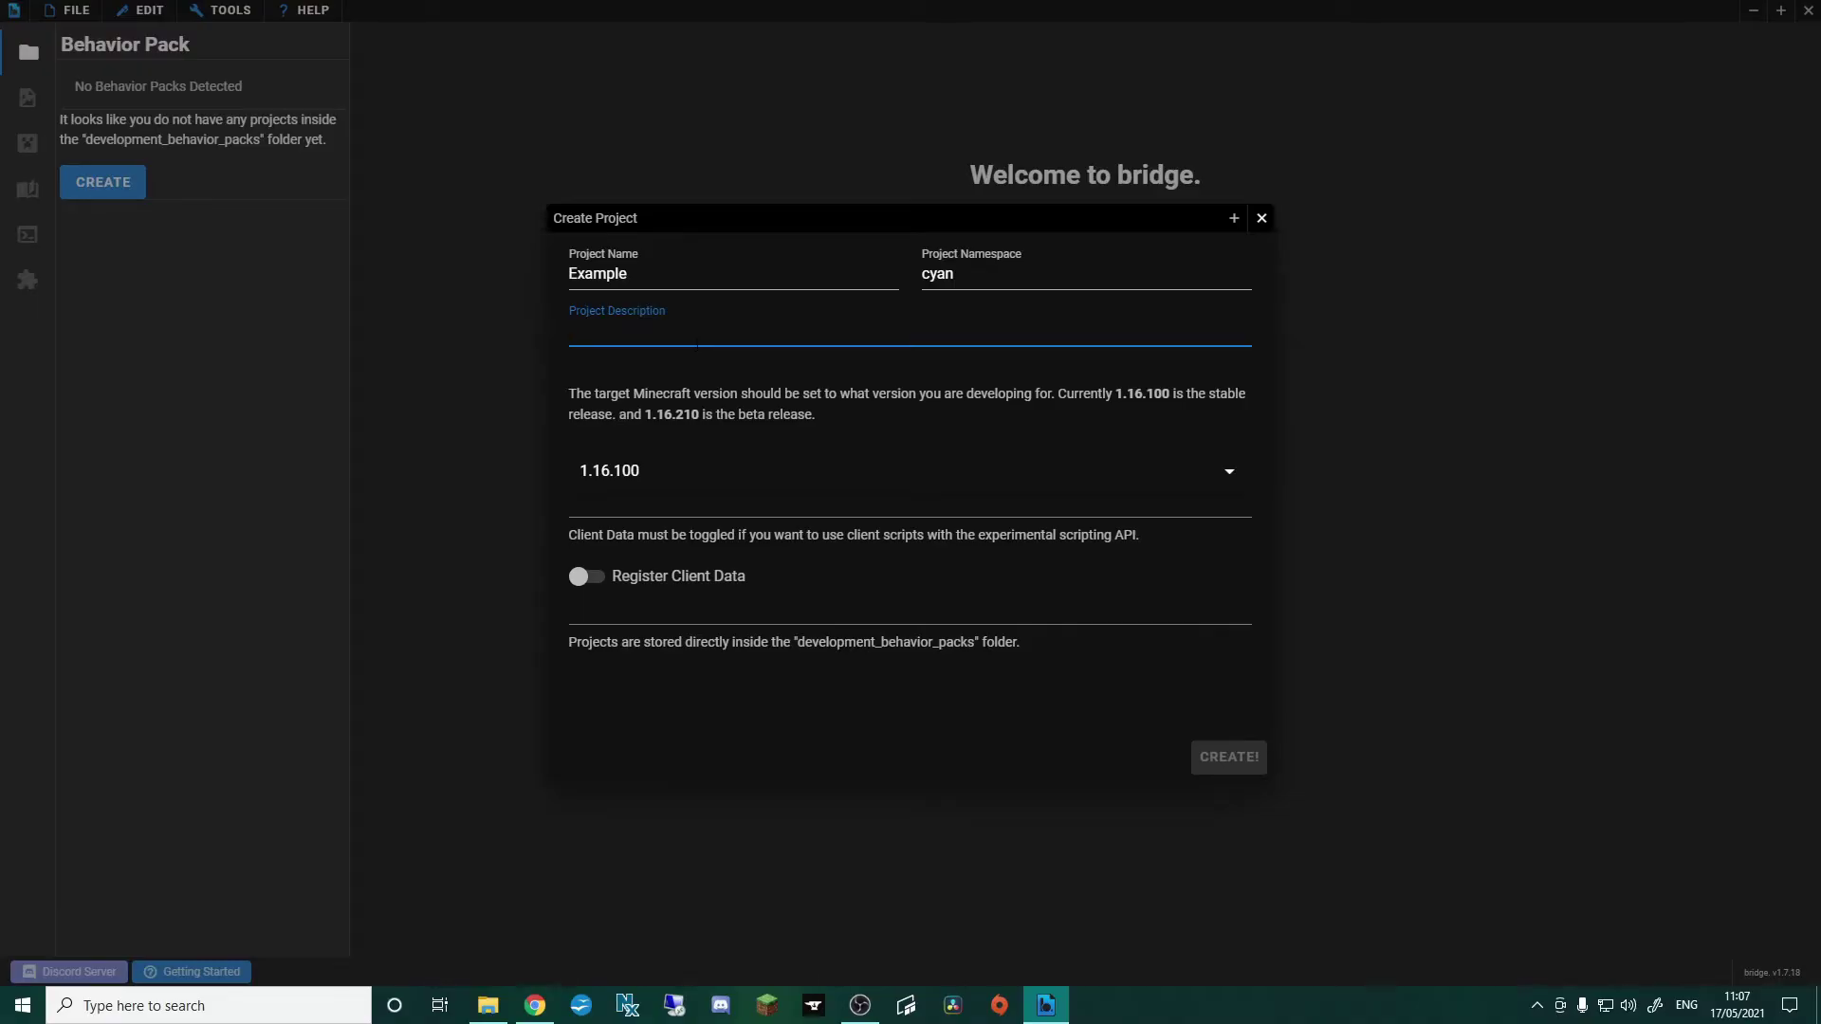
{"action": "type", "text": "Example "}
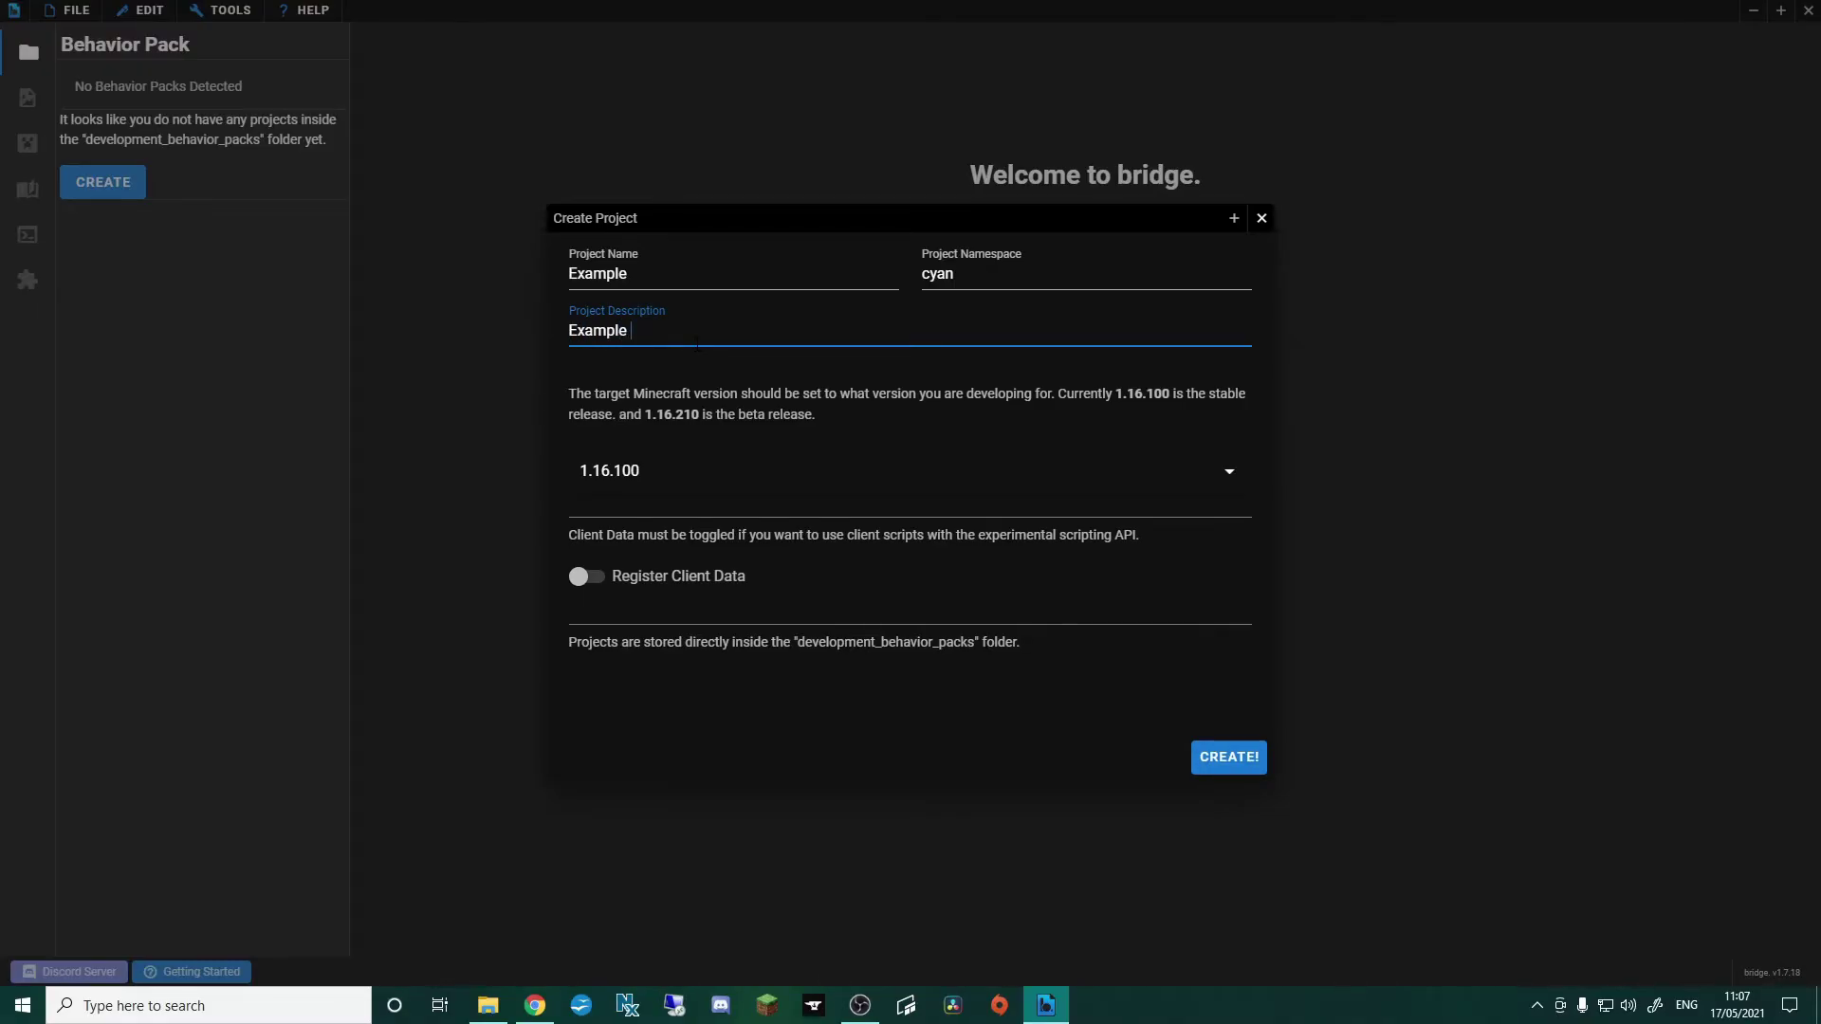
{"action": "type", "text": "Descriptioonm"}
{"action": "key", "text": "BackSpace"}
{"action": "key", "text": "BackSpace"}
{"action": "key", "text": "BackSpace"}
{"action": "type", "text": "n"}
- Keep target version 1.16.100 and create the Example behavior pack project
{"action": "double_click", "coordinate": [928, 274]}
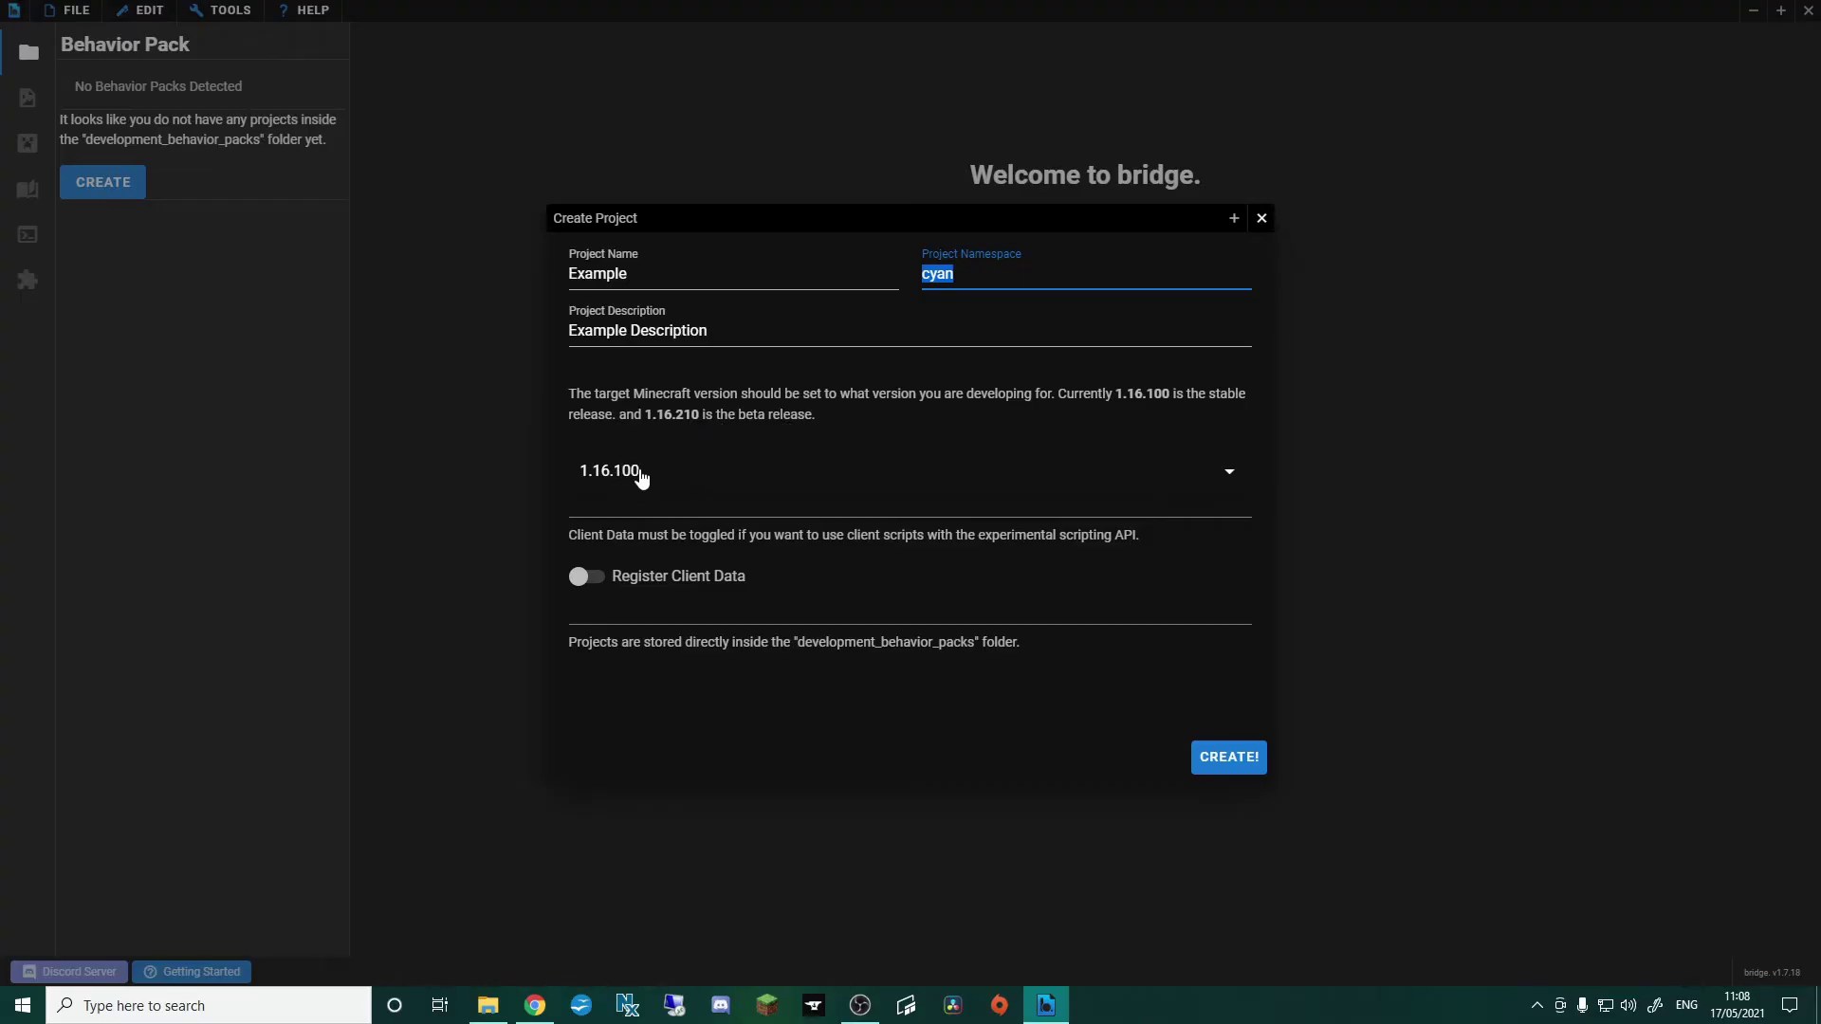
{"action": "left_click", "coordinate": [643, 477]}
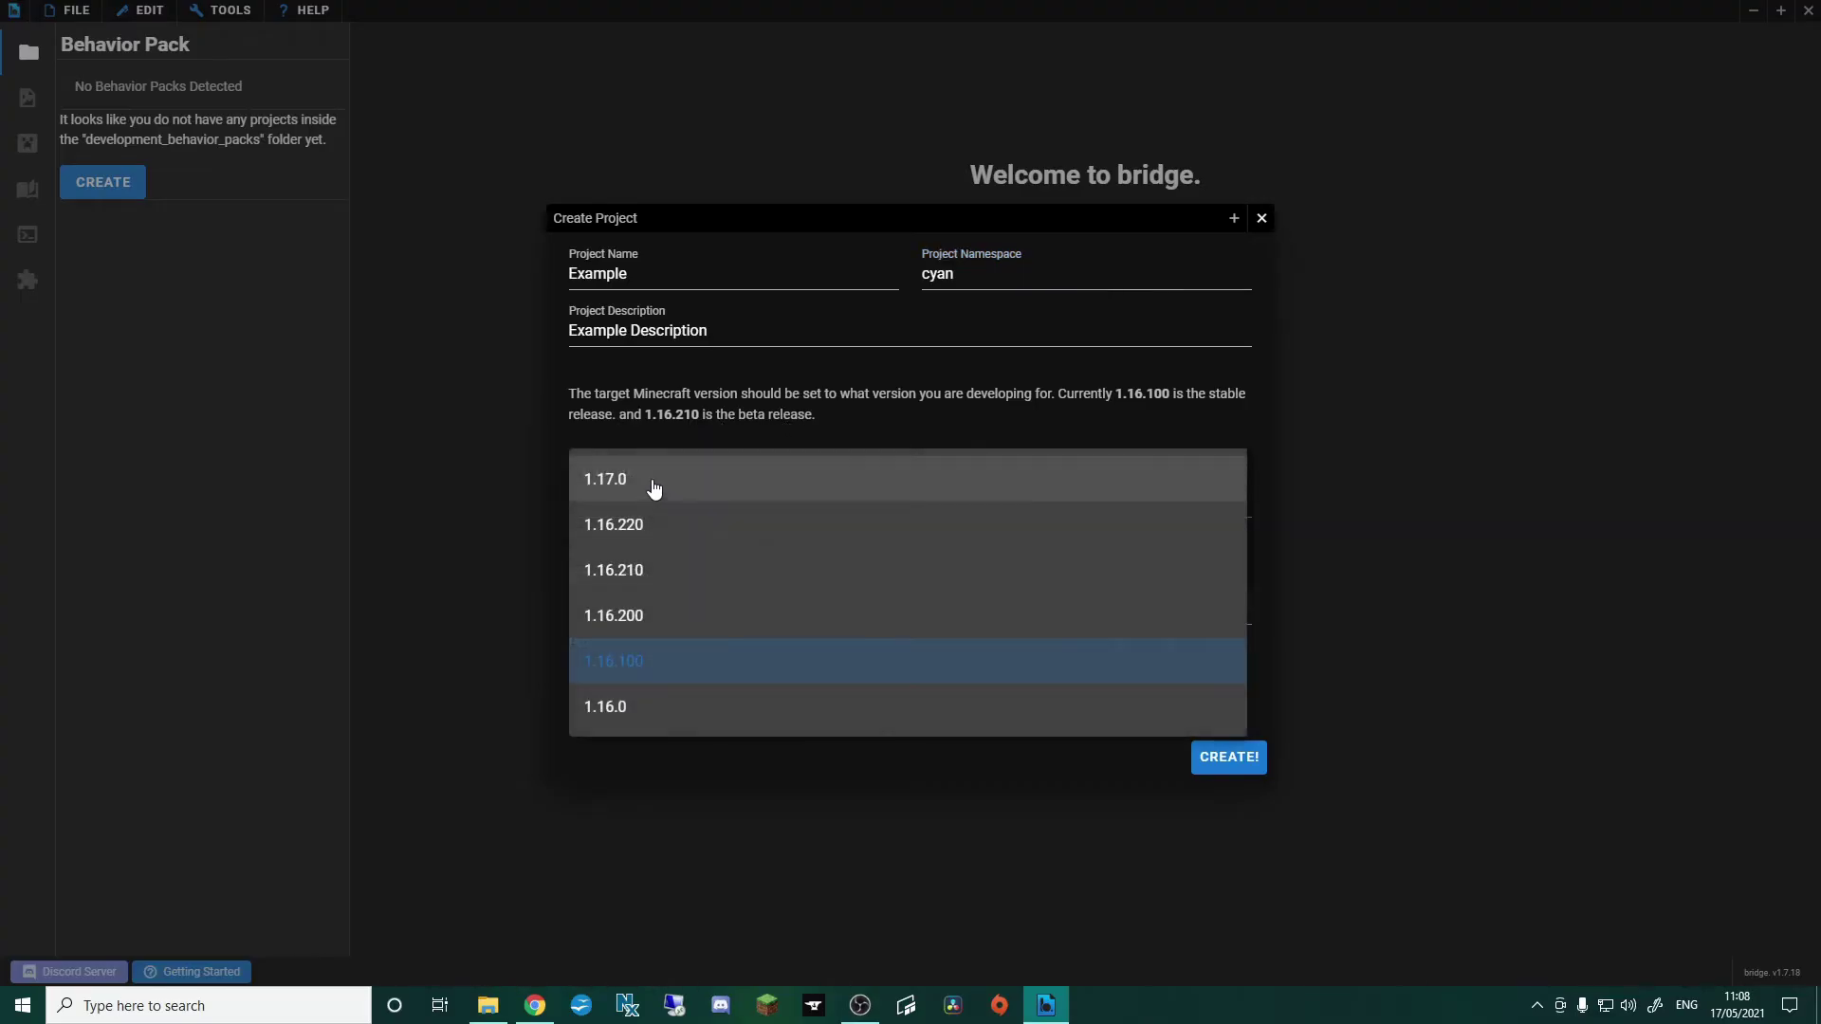
{"action": "left_click", "coordinate": [635, 664]}
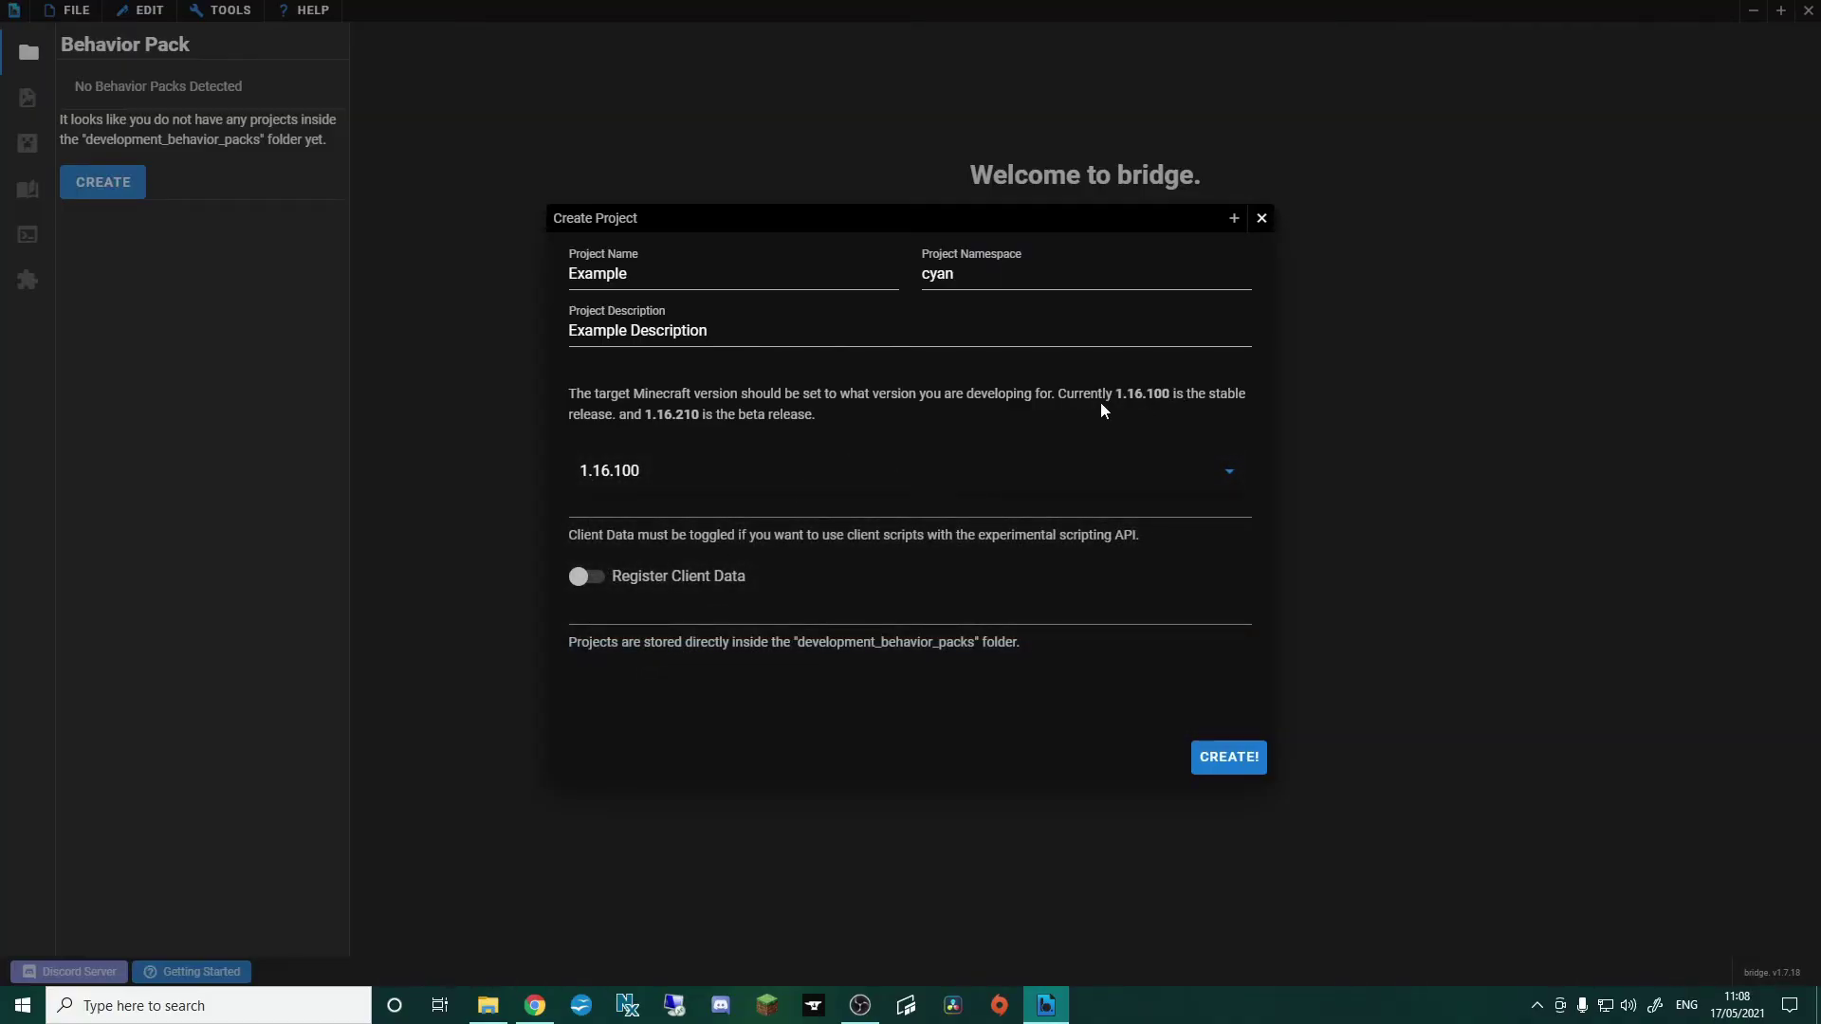
{"action": "left_click", "coordinate": [1226, 762]}
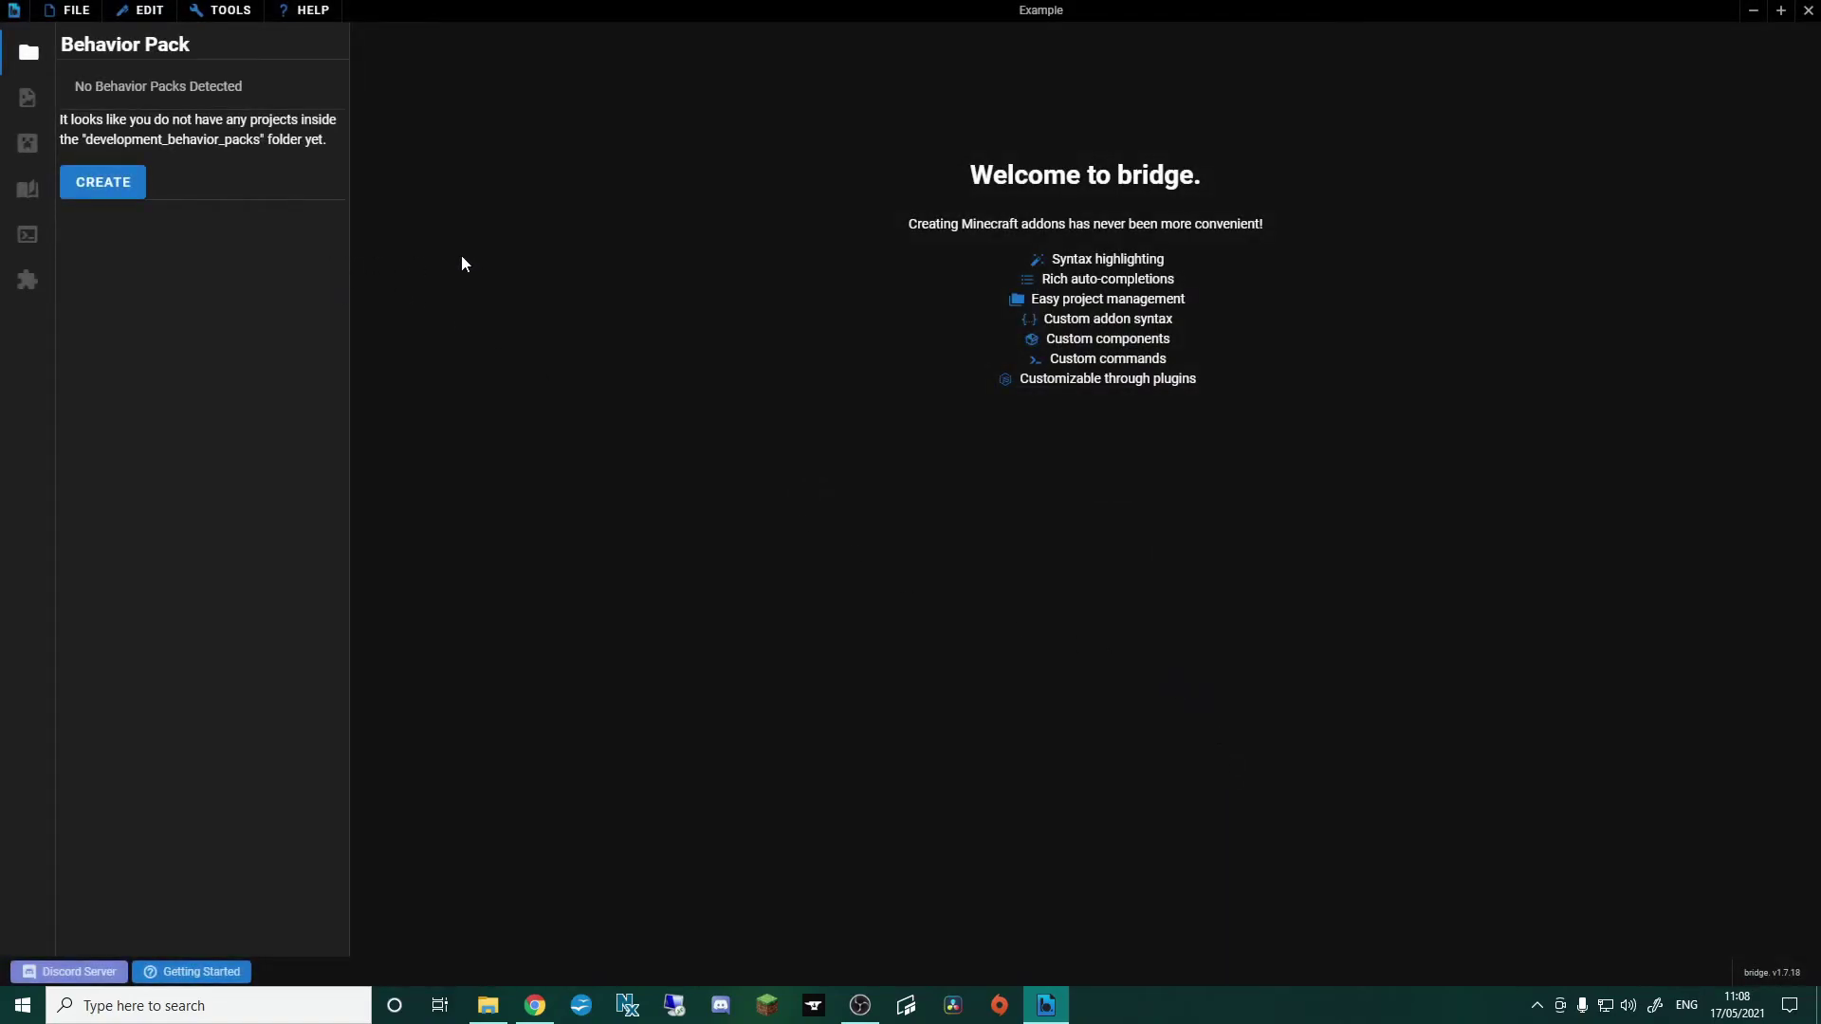
- Peek into the Example pack's bridge, functions and texts folders, then check the Resource Pack panel
{"action": "left_click", "coordinate": [27, 98]}
{"action": "left_click", "coordinate": [24, 59]}
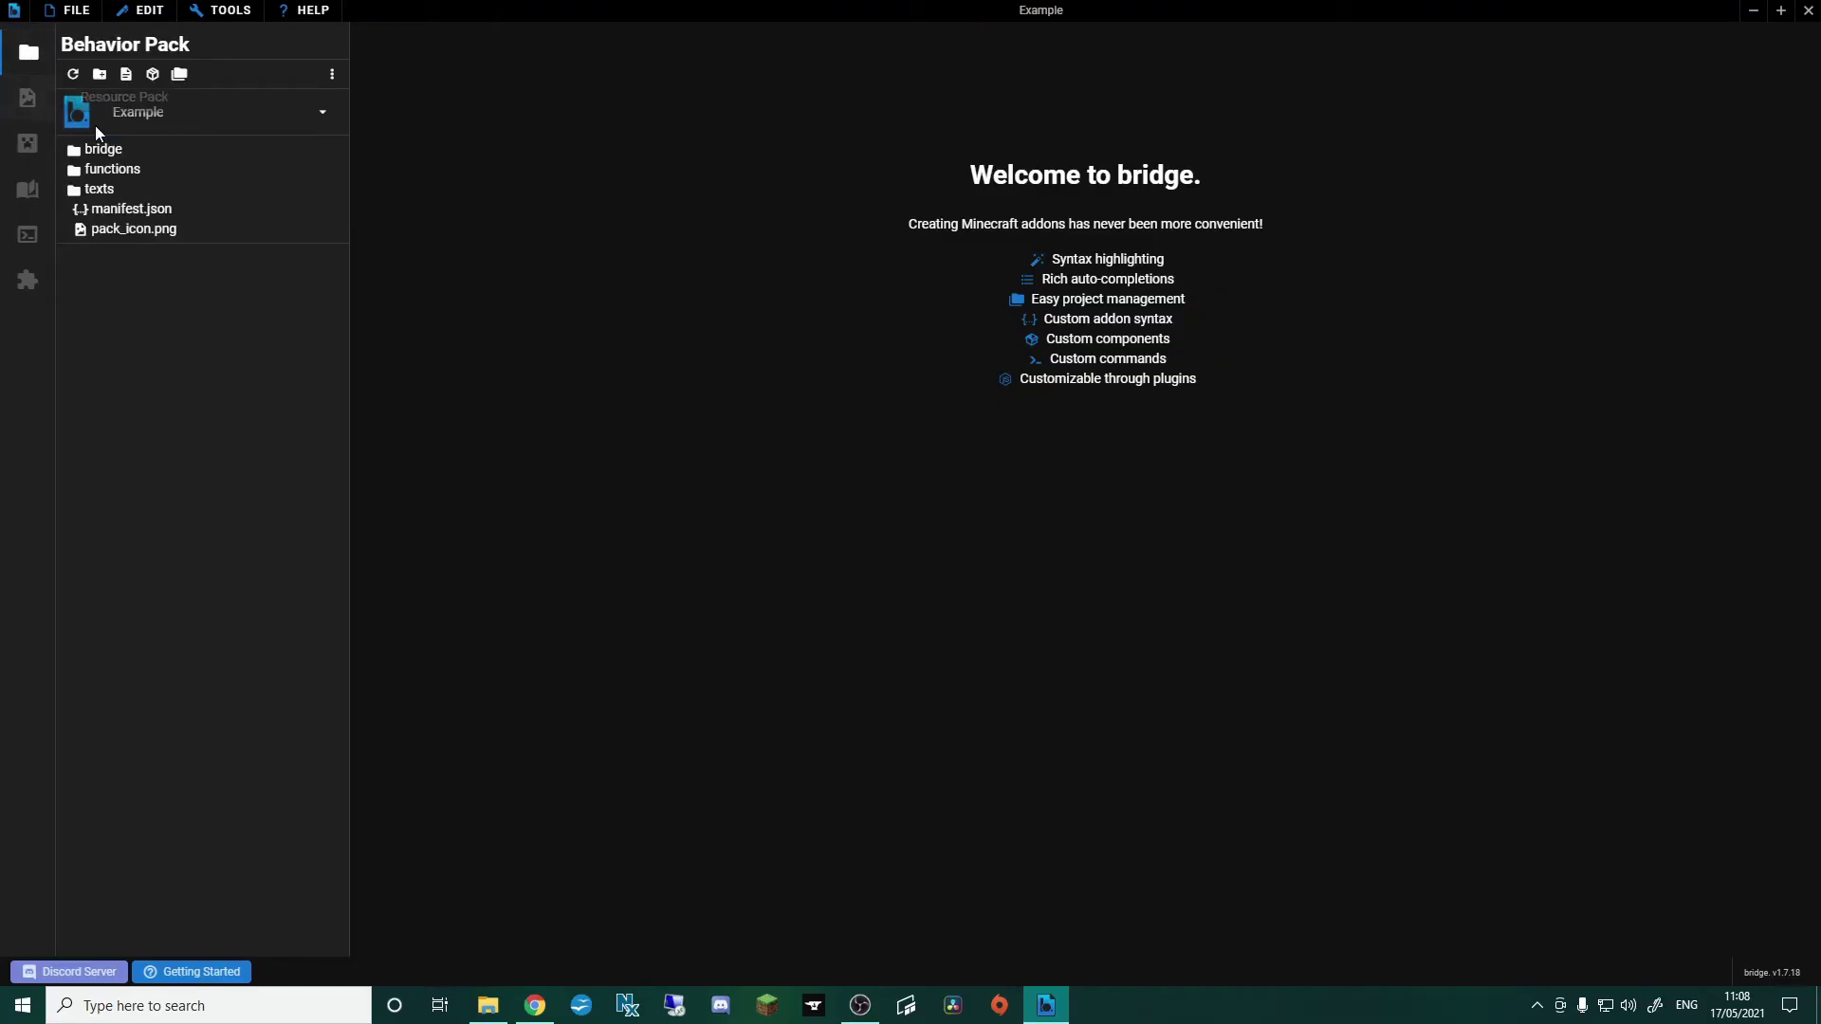
{"action": "left_click", "coordinate": [103, 151]}
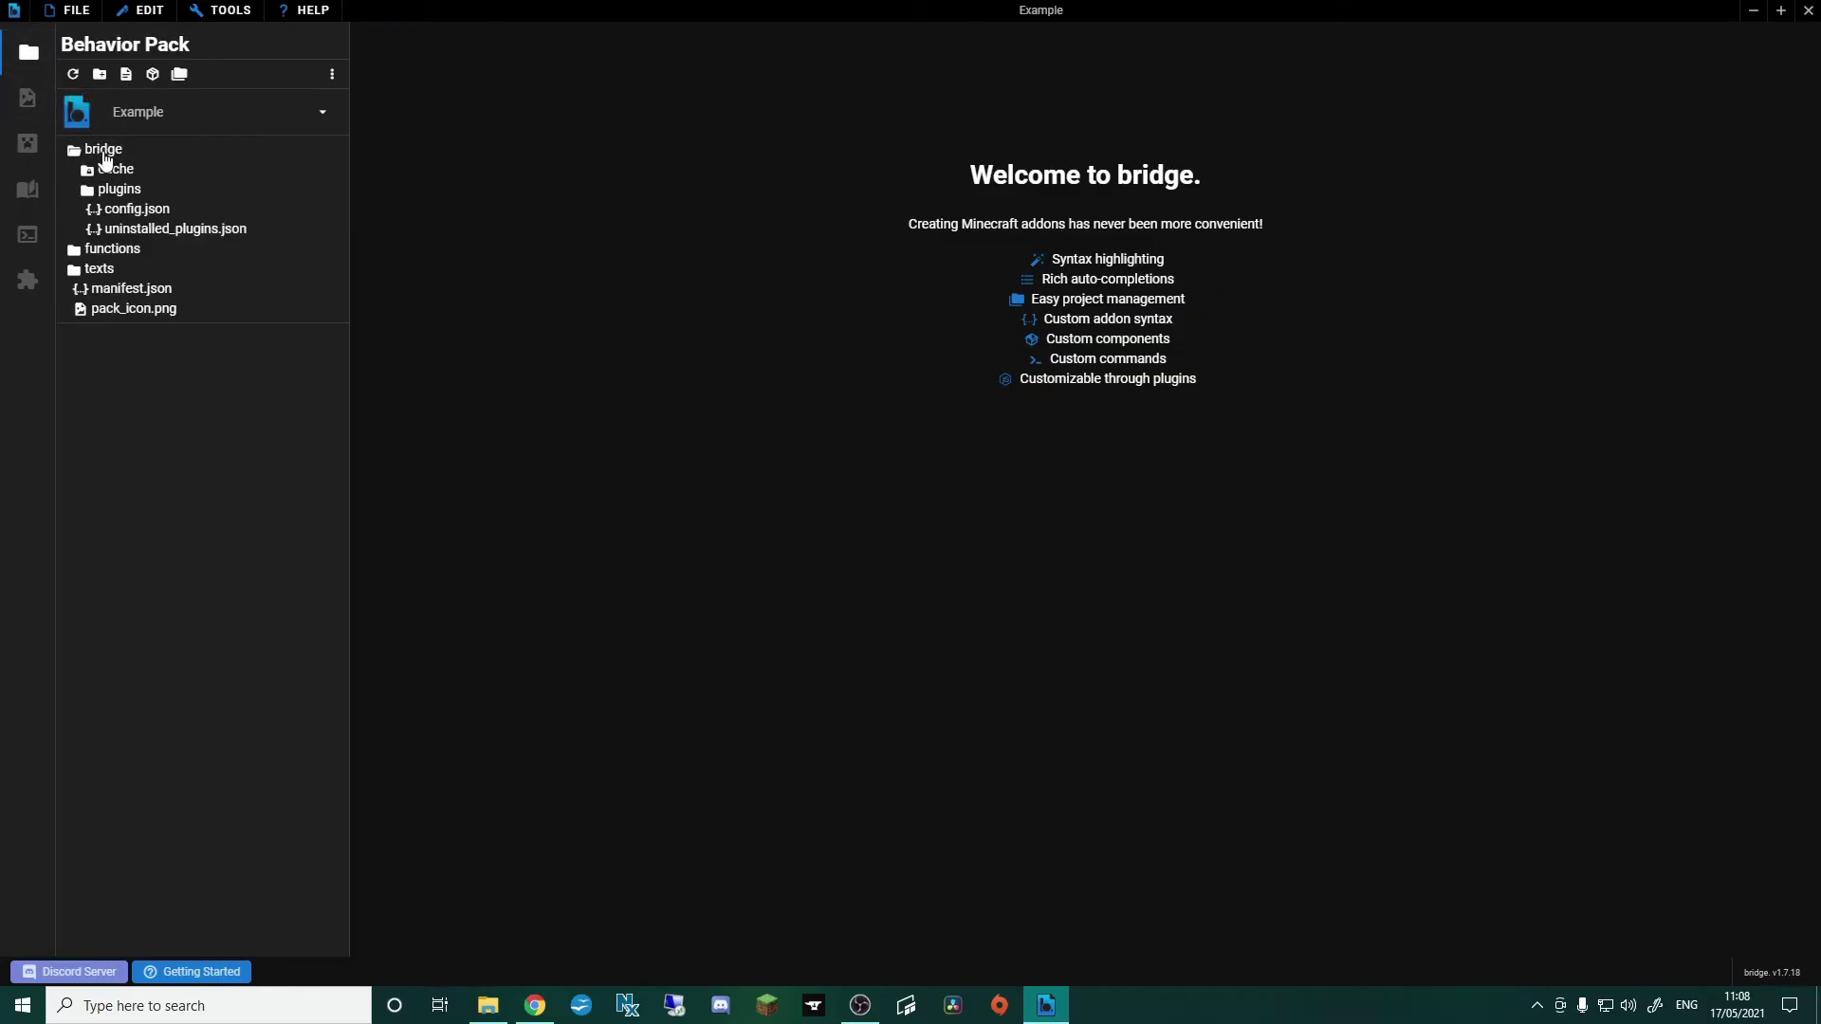
{"action": "left_click", "coordinate": [103, 152]}
{"action": "left_click", "coordinate": [104, 172]}
{"action": "left_click", "coordinate": [103, 171]}
{"action": "left_click", "coordinate": [99, 189]}
{"action": "left_click", "coordinate": [100, 190]}
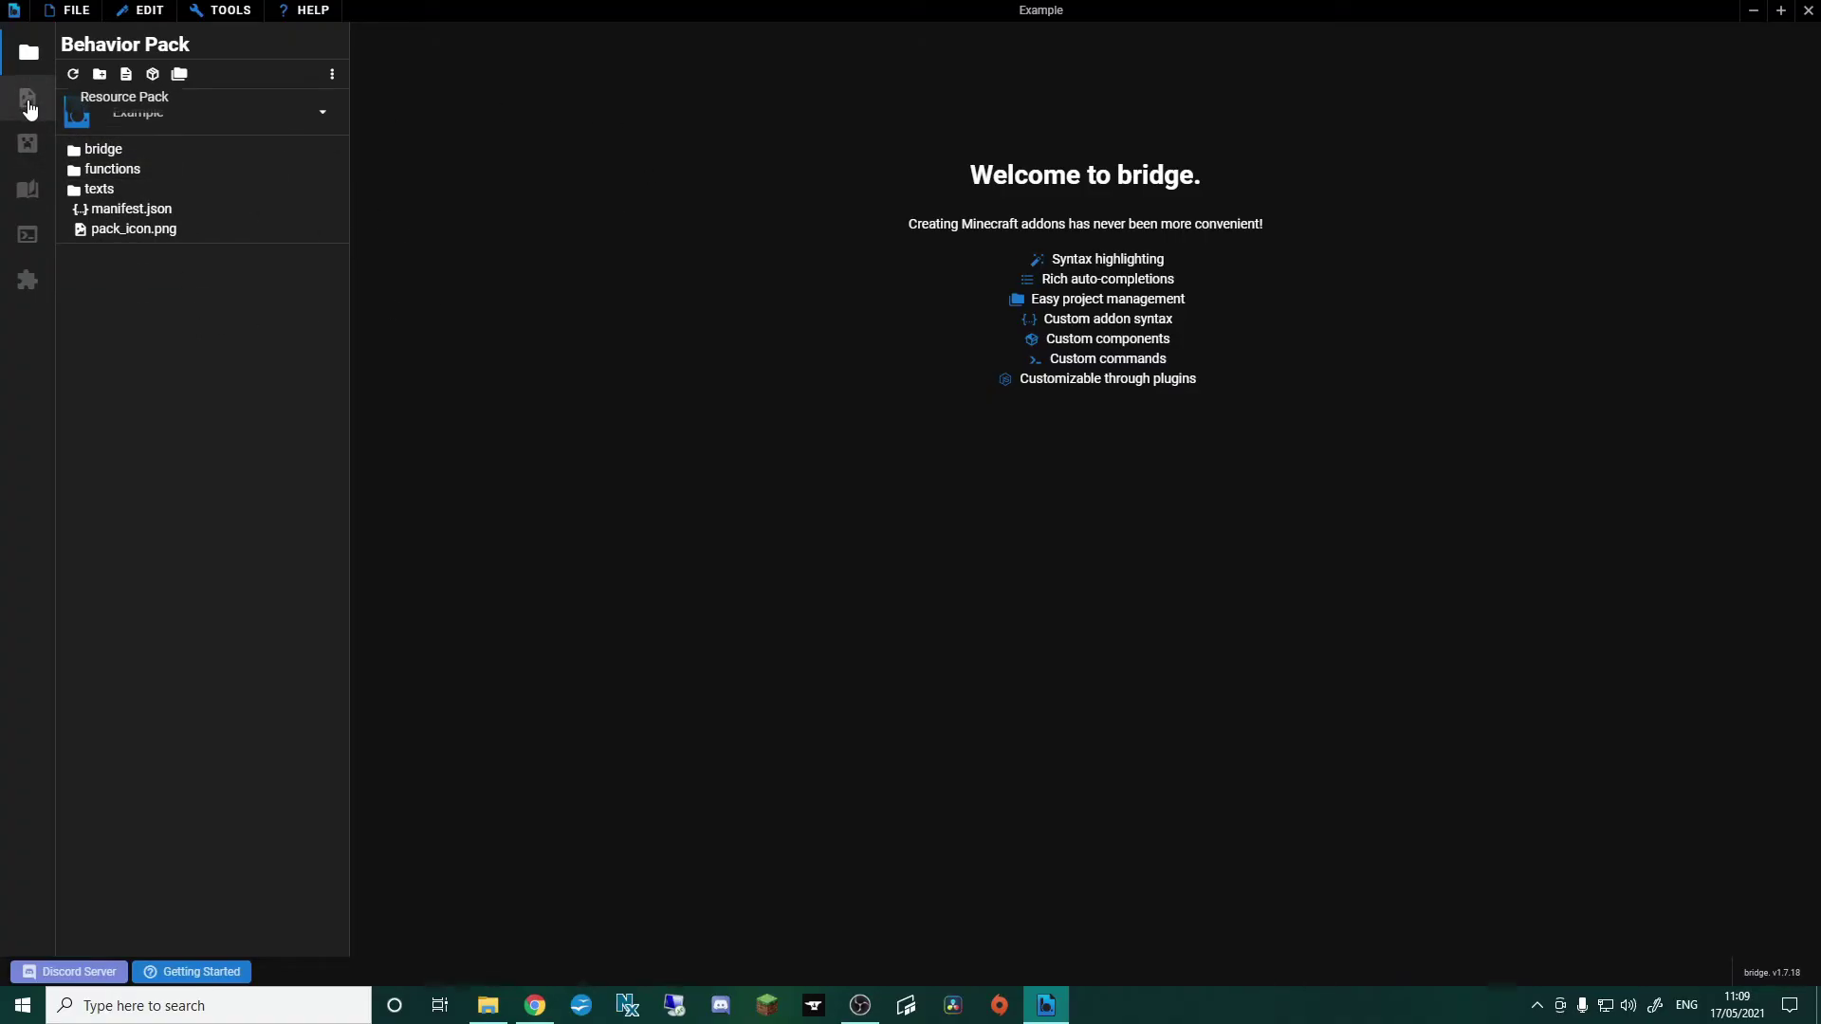
{"action": "left_click", "coordinate": [28, 101]}
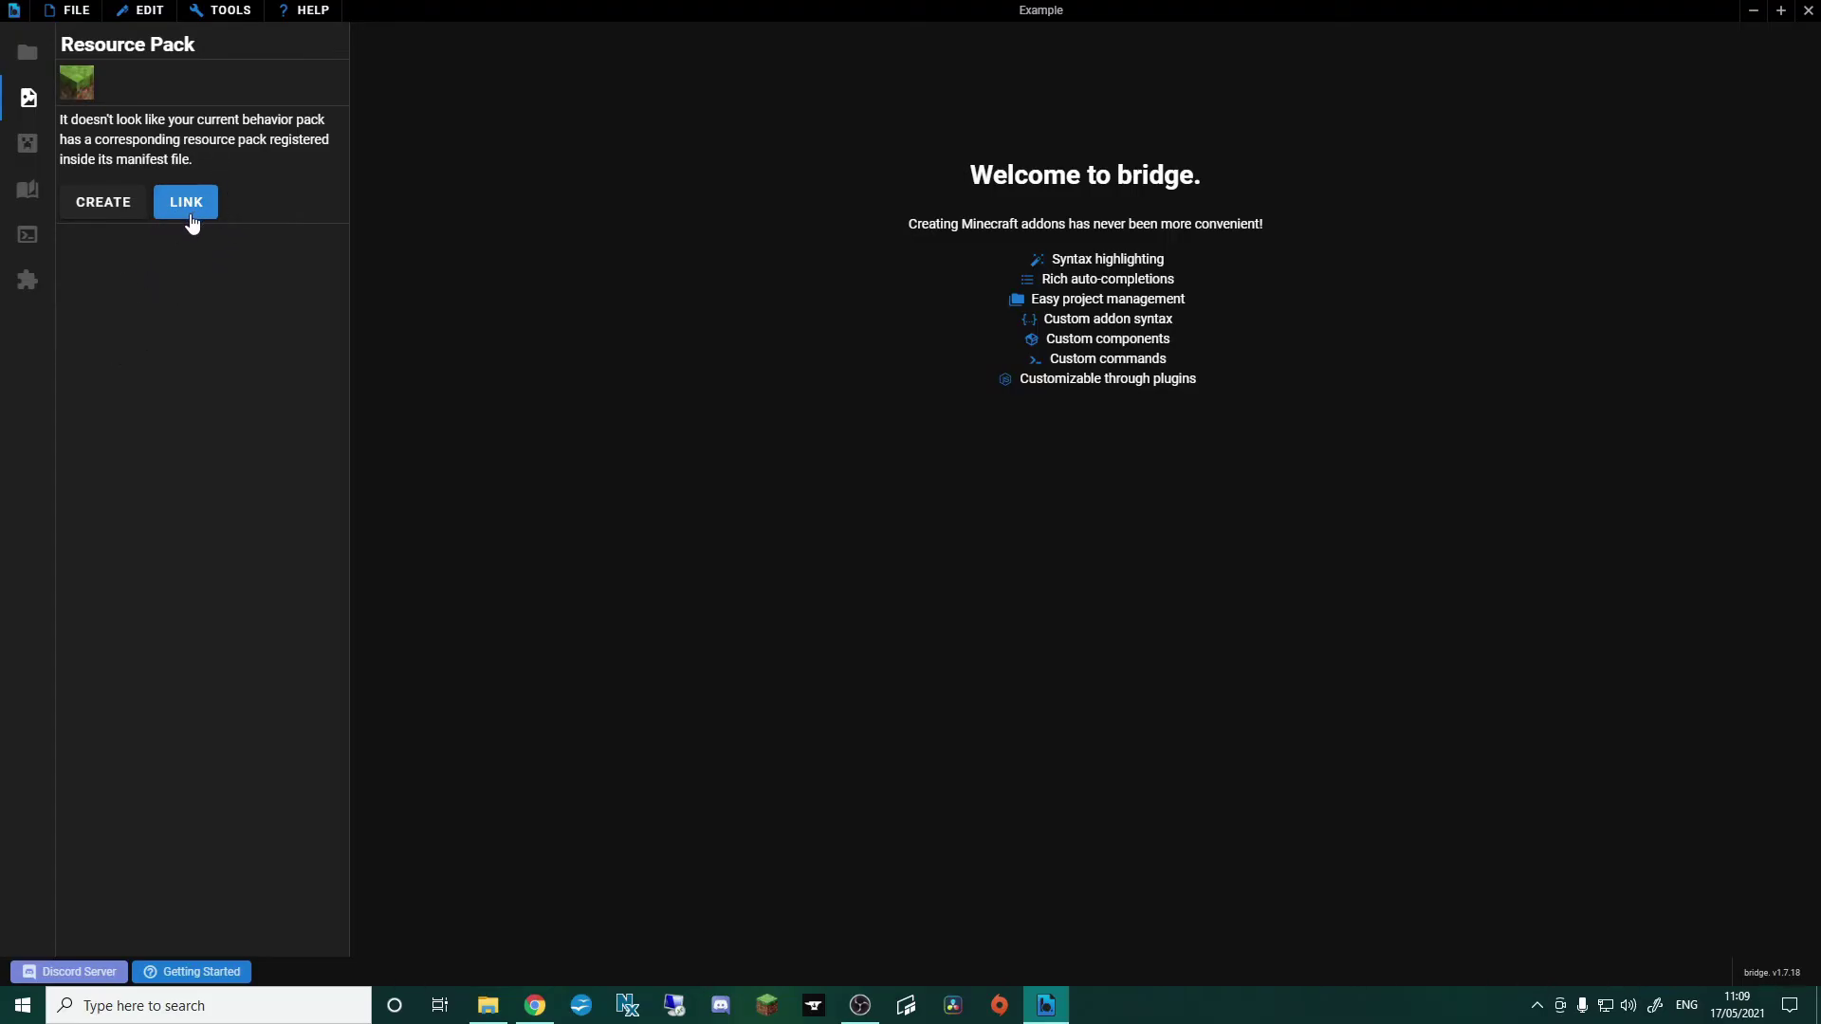
- Name the new resource pack 'Example' and give it the description 'Example Pack'
{"action": "left_click", "coordinate": [99, 214]}
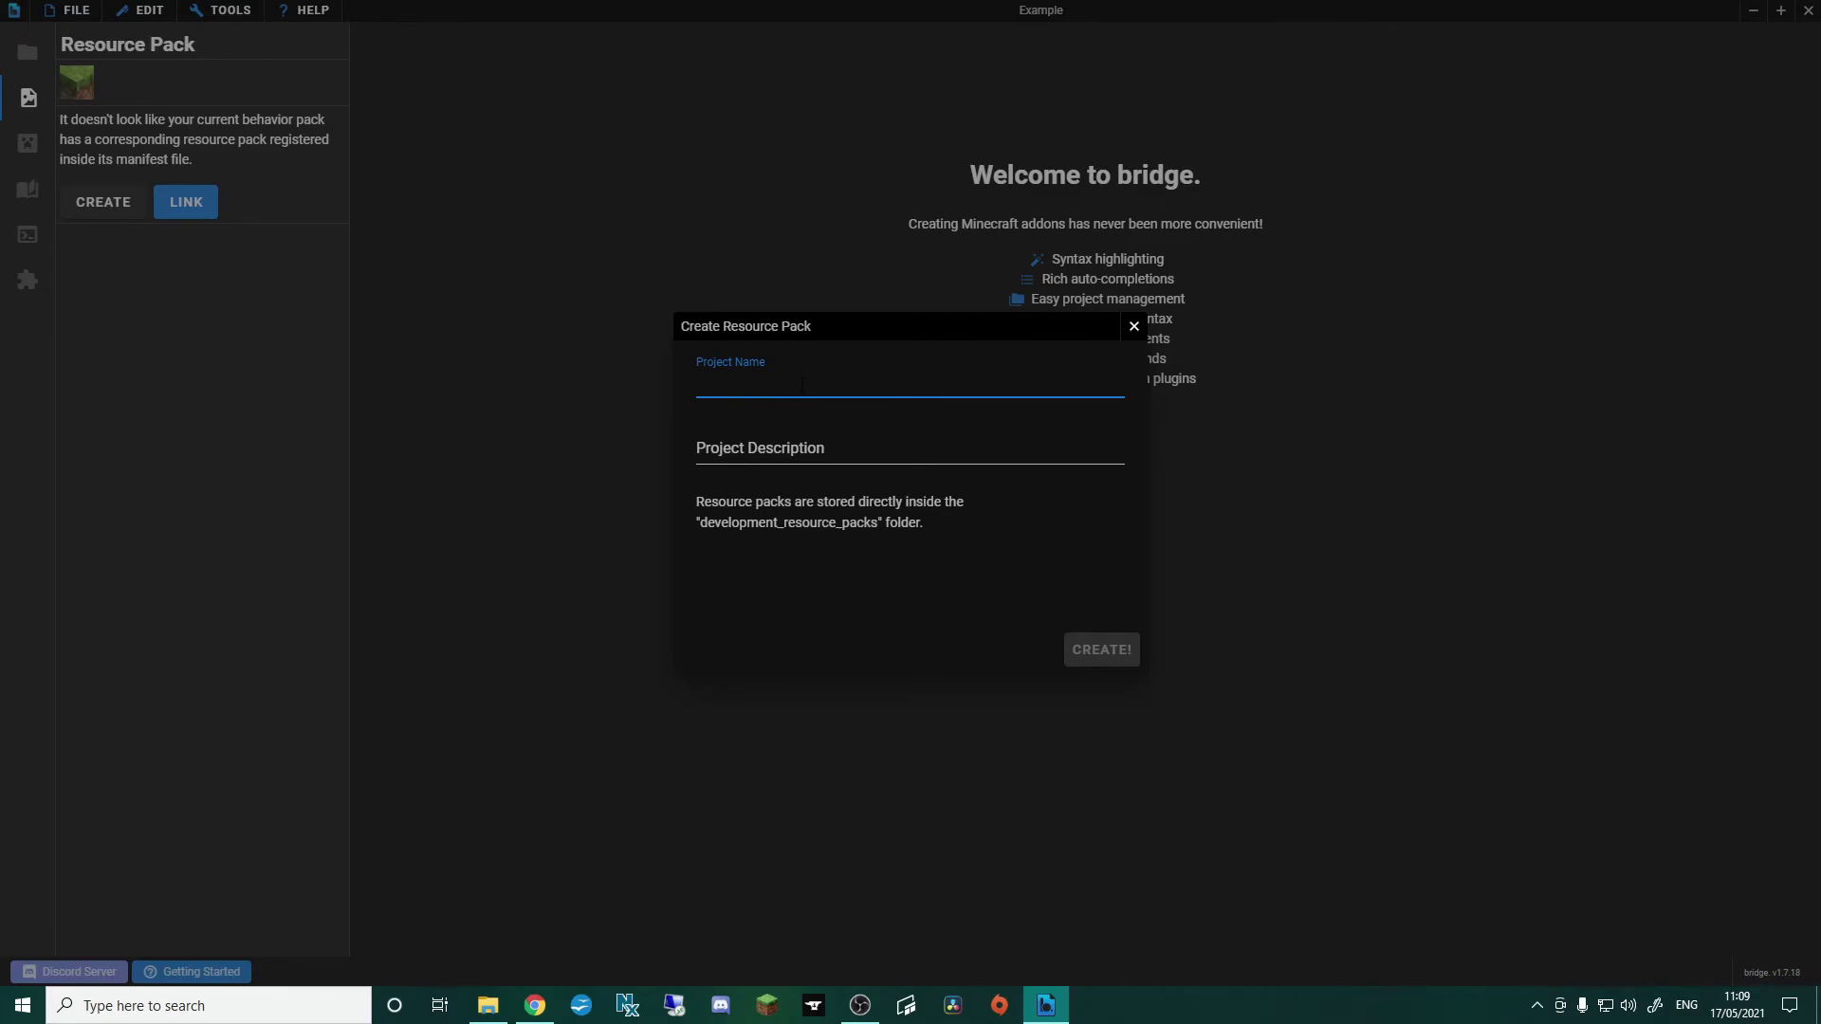
{"action": "type", "text": "Exapmple"}
{"action": "key", "text": "BackSpace"}
{"action": "left_click", "coordinate": [829, 447]}
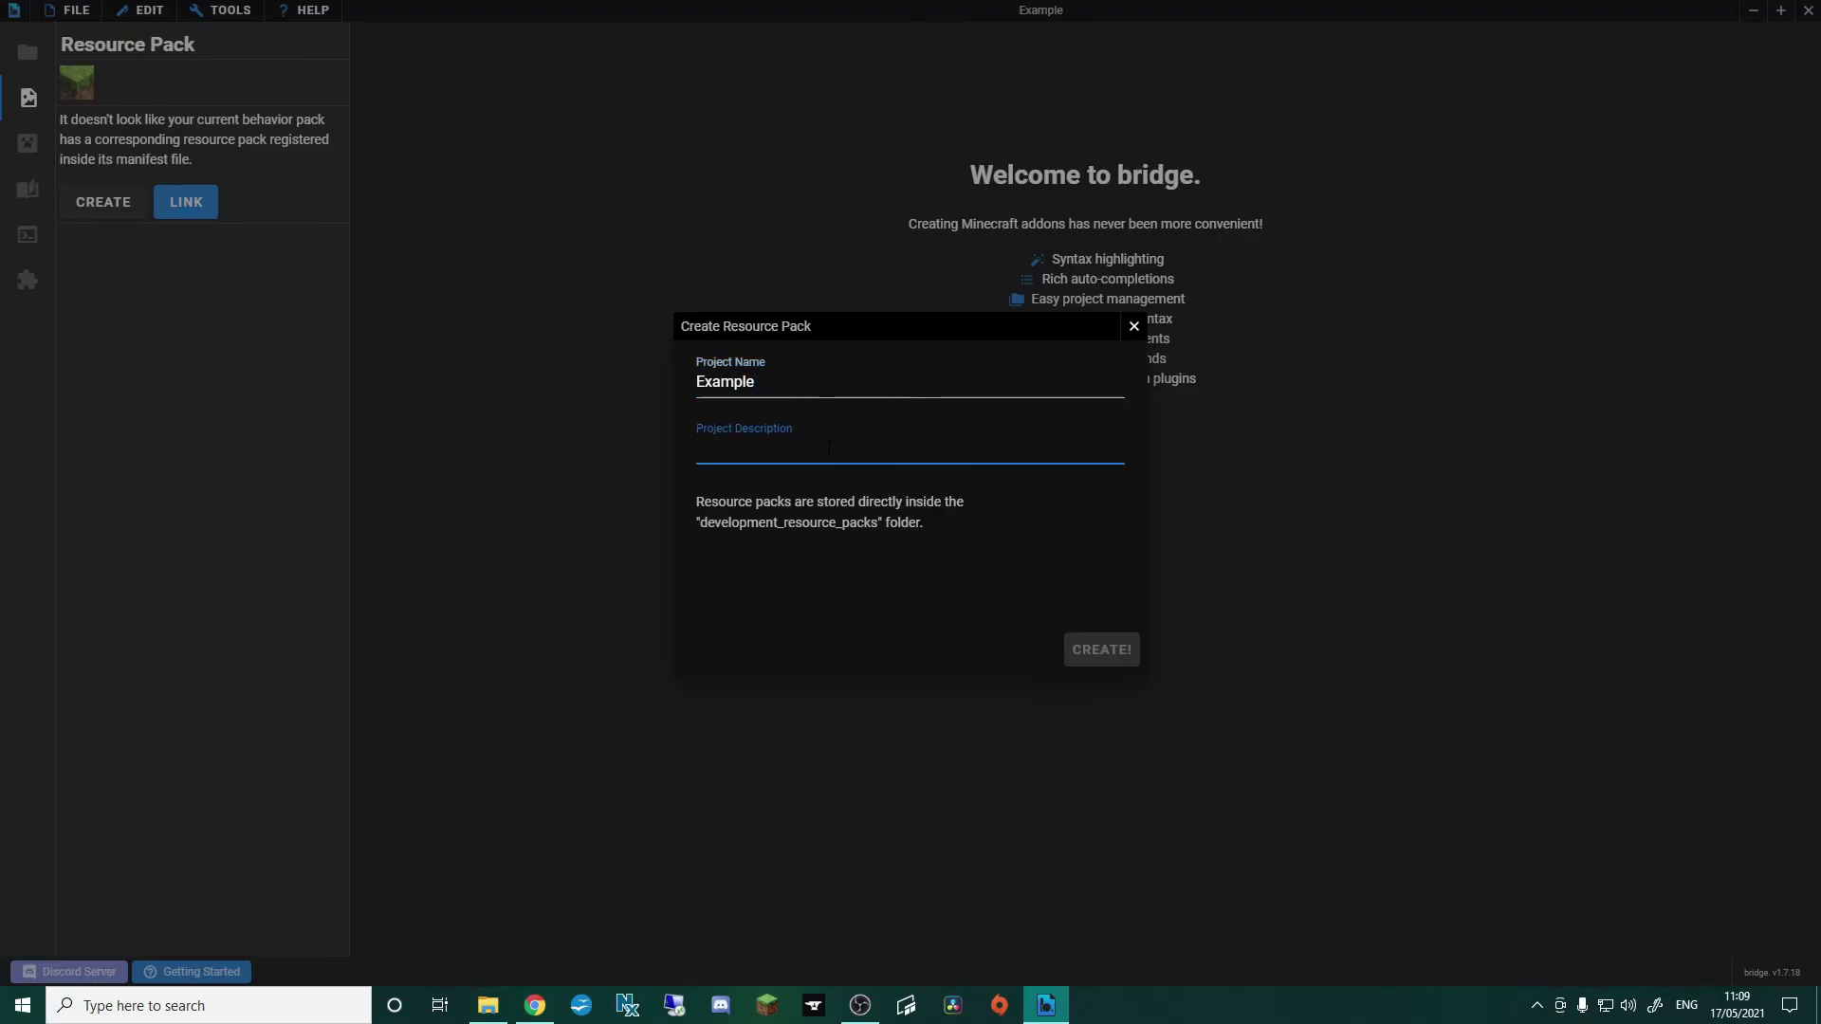
{"action": "type", "text": "Example"}
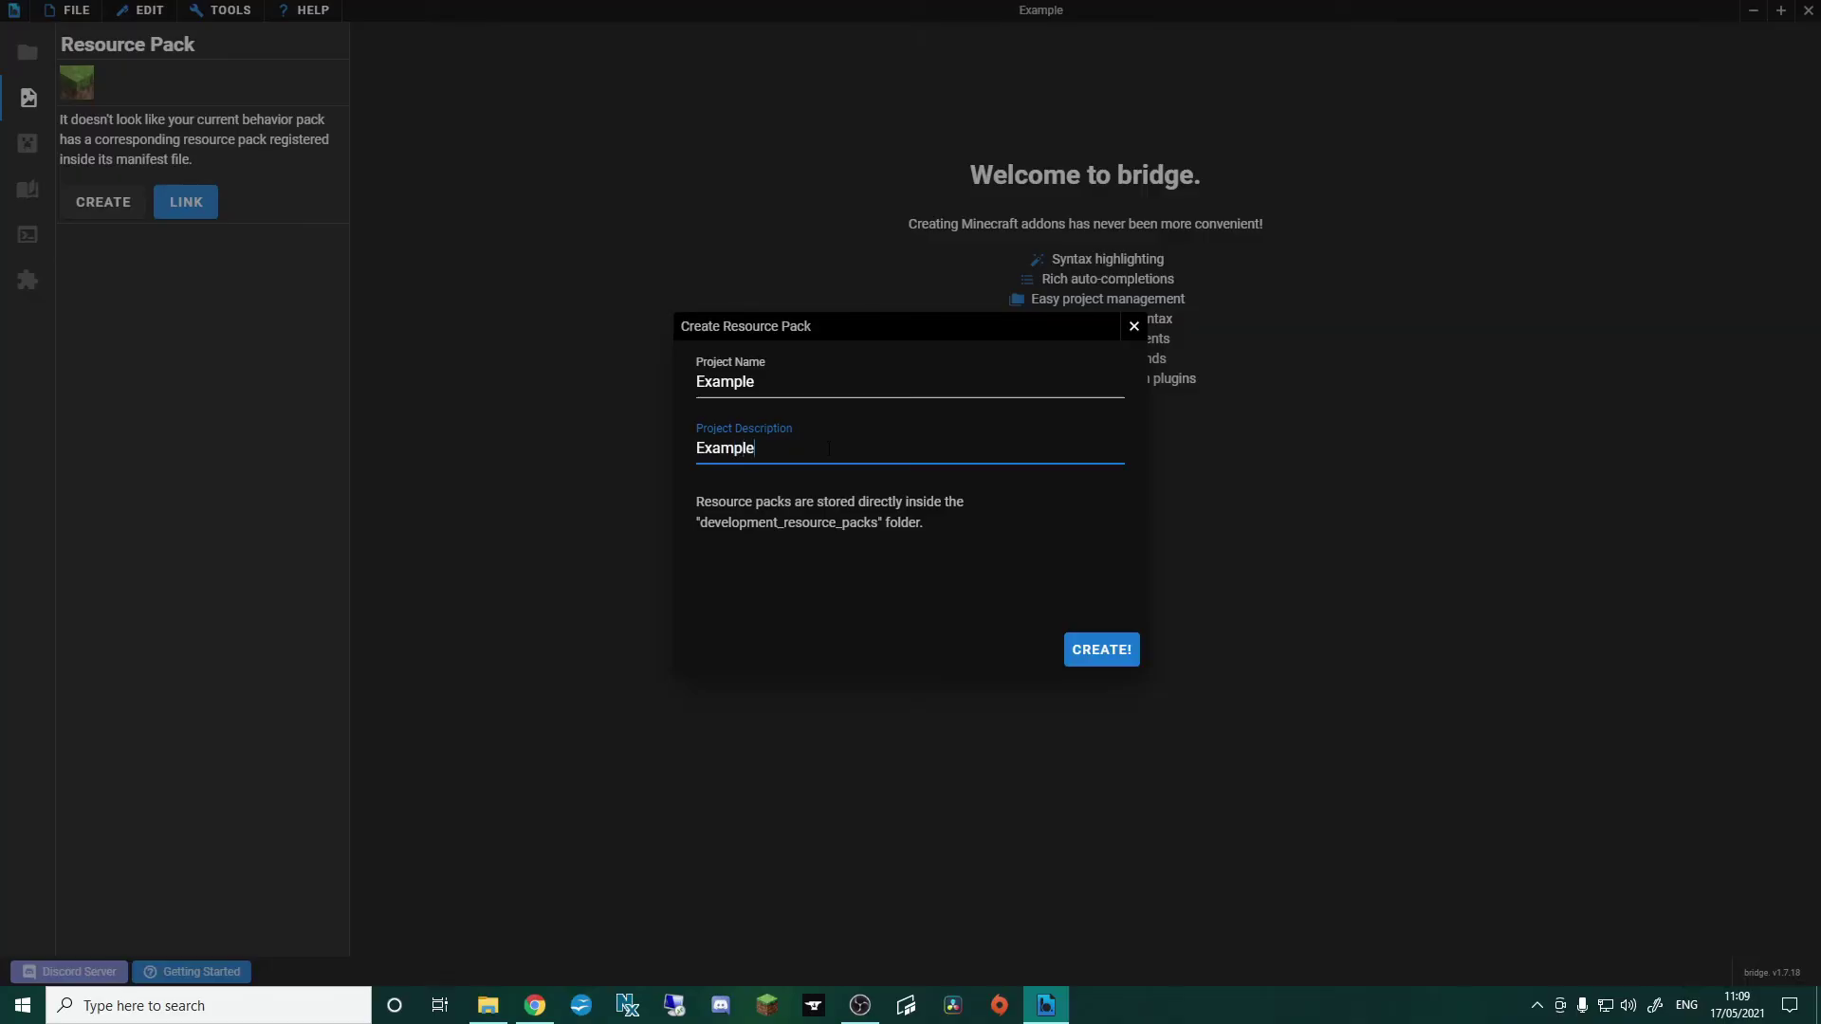
{"action": "type", "text": " Pack"}
- Create the Example resource pack and look inside its sounds folder
{"action": "left_click", "coordinate": [1115, 659]}
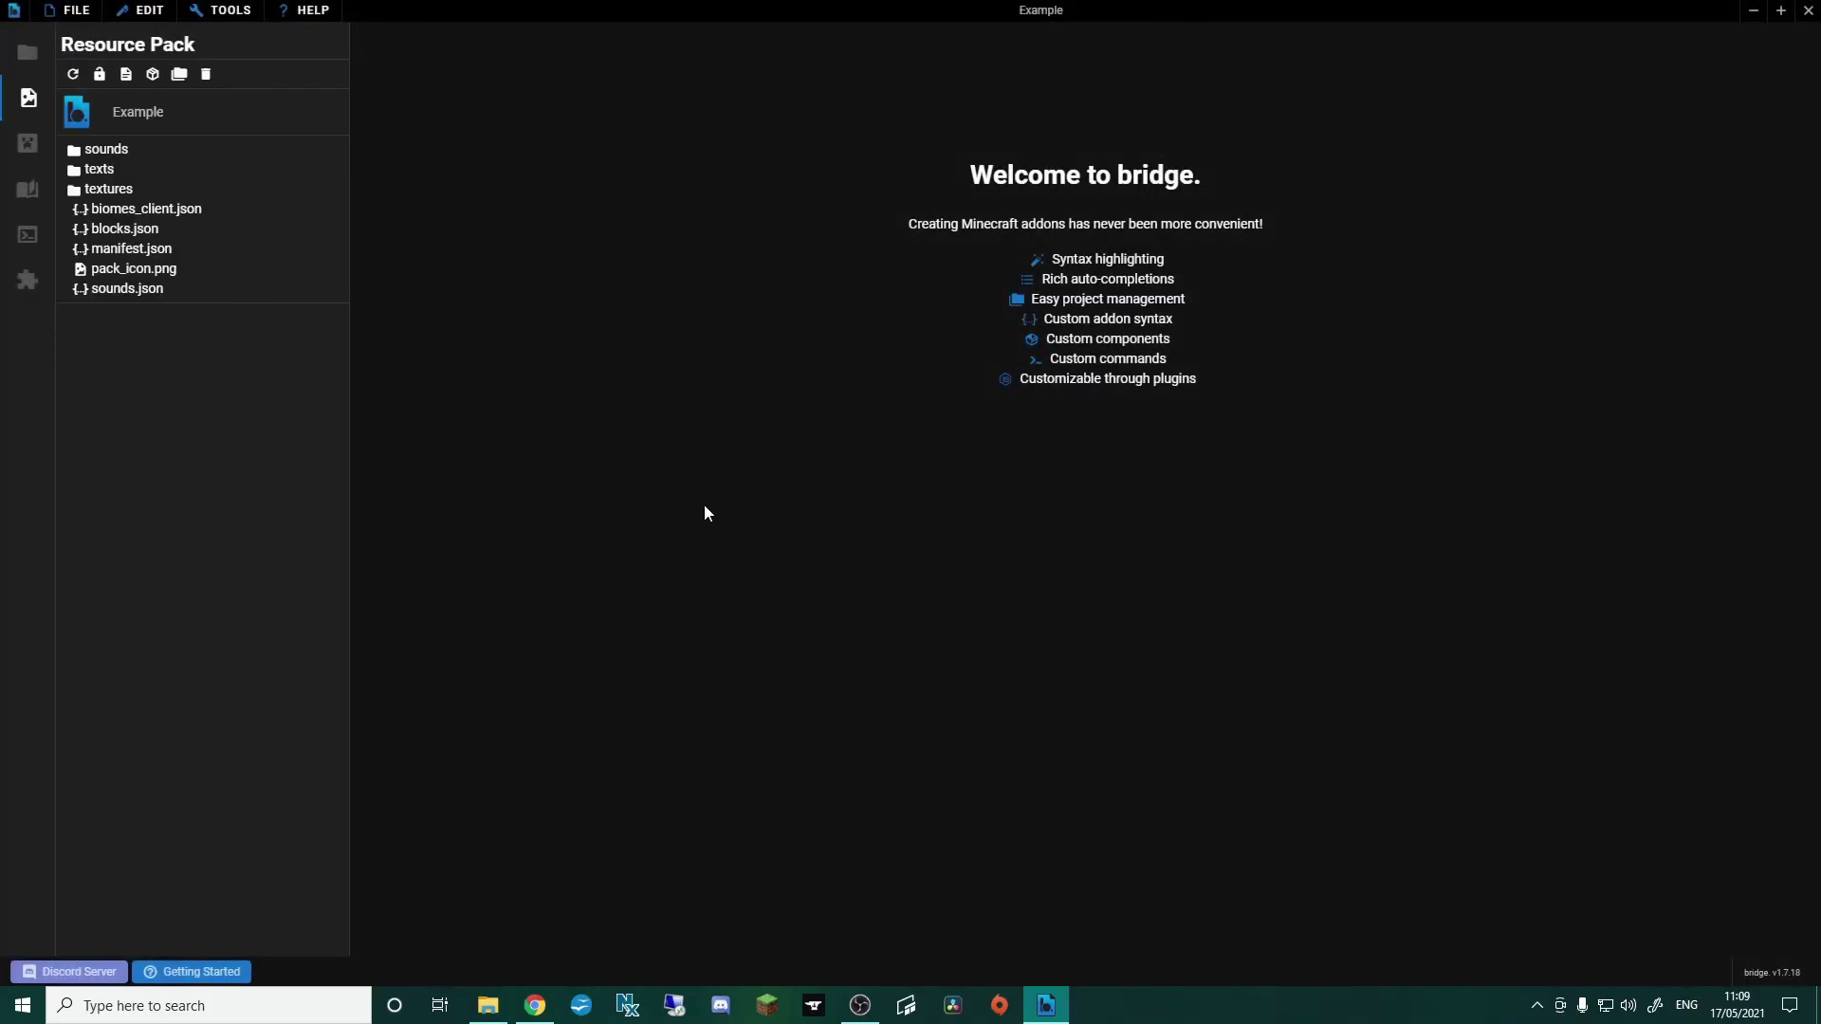
{"action": "left_click", "coordinate": [112, 152]}
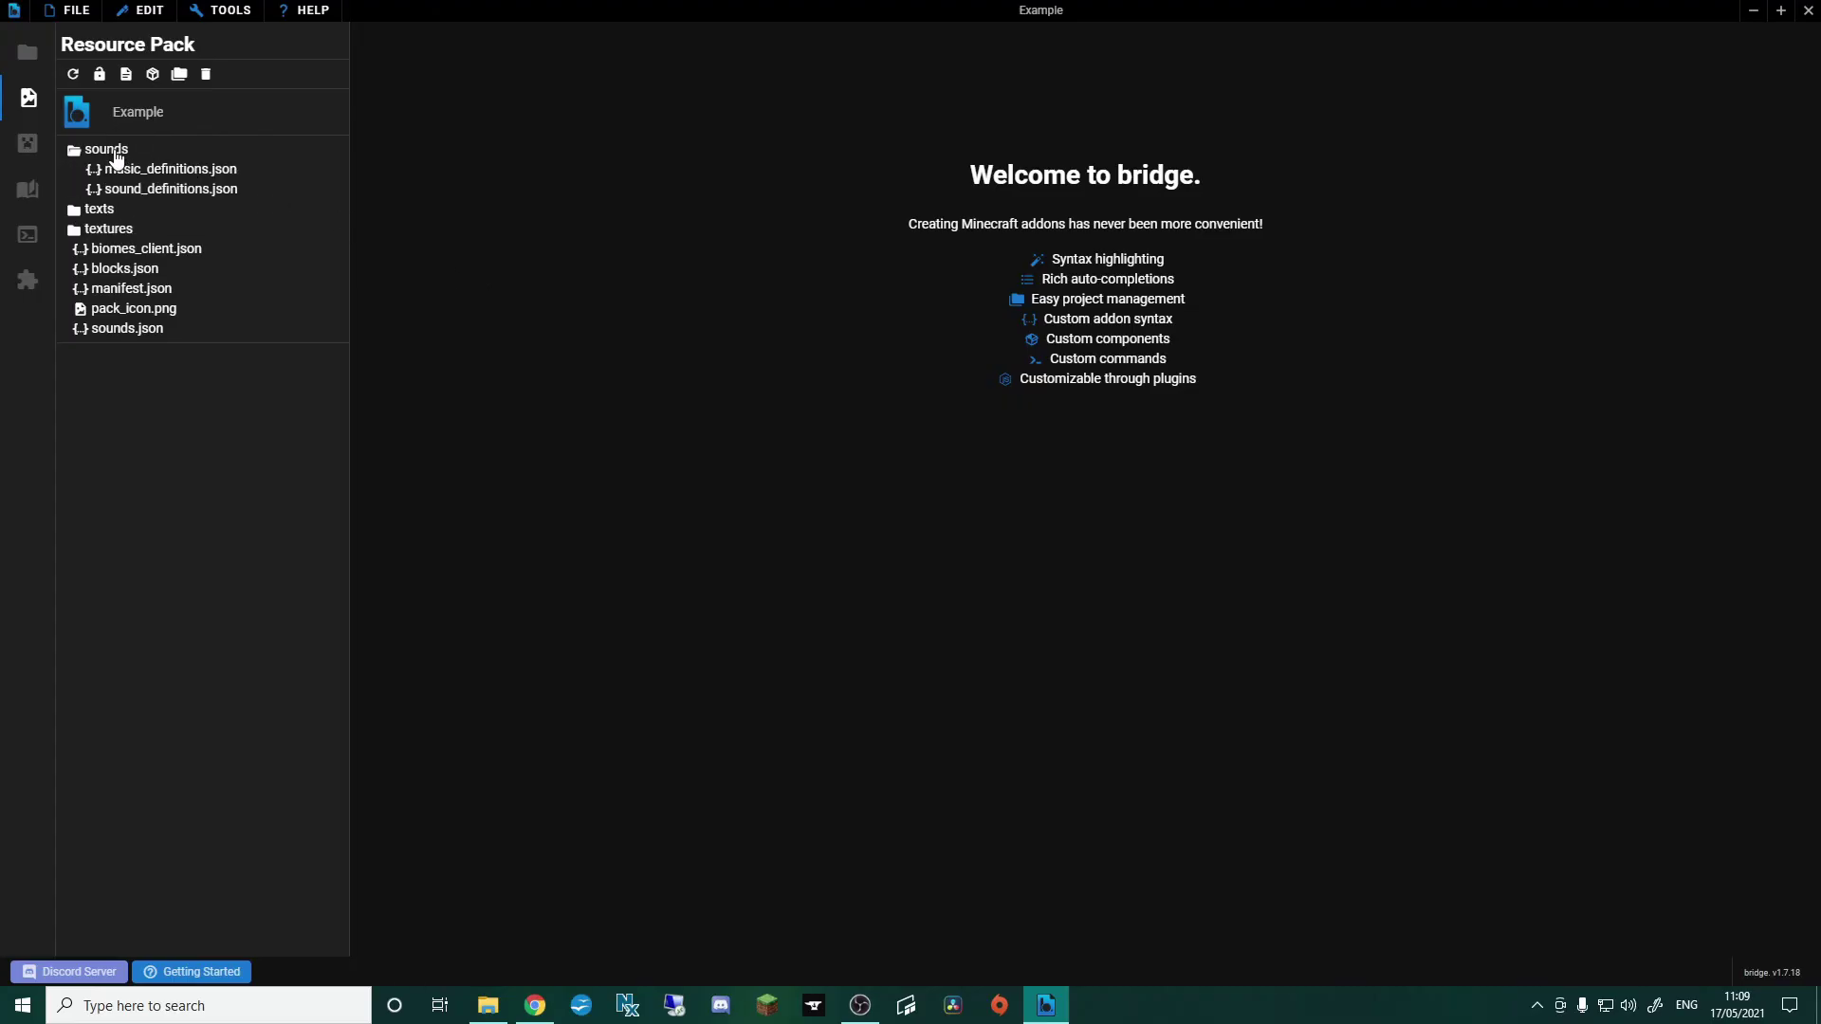
{"action": "left_click", "coordinate": [113, 151]}
- Inspect the texts and textures folders, then return to the Behavior Pack files
{"action": "left_click", "coordinate": [94, 172]}
{"action": "left_click", "coordinate": [95, 175]}
{"action": "left_click", "coordinate": [97, 190]}
{"action": "left_click", "coordinate": [100, 189]}
{"action": "left_click", "coordinate": [28, 51]}
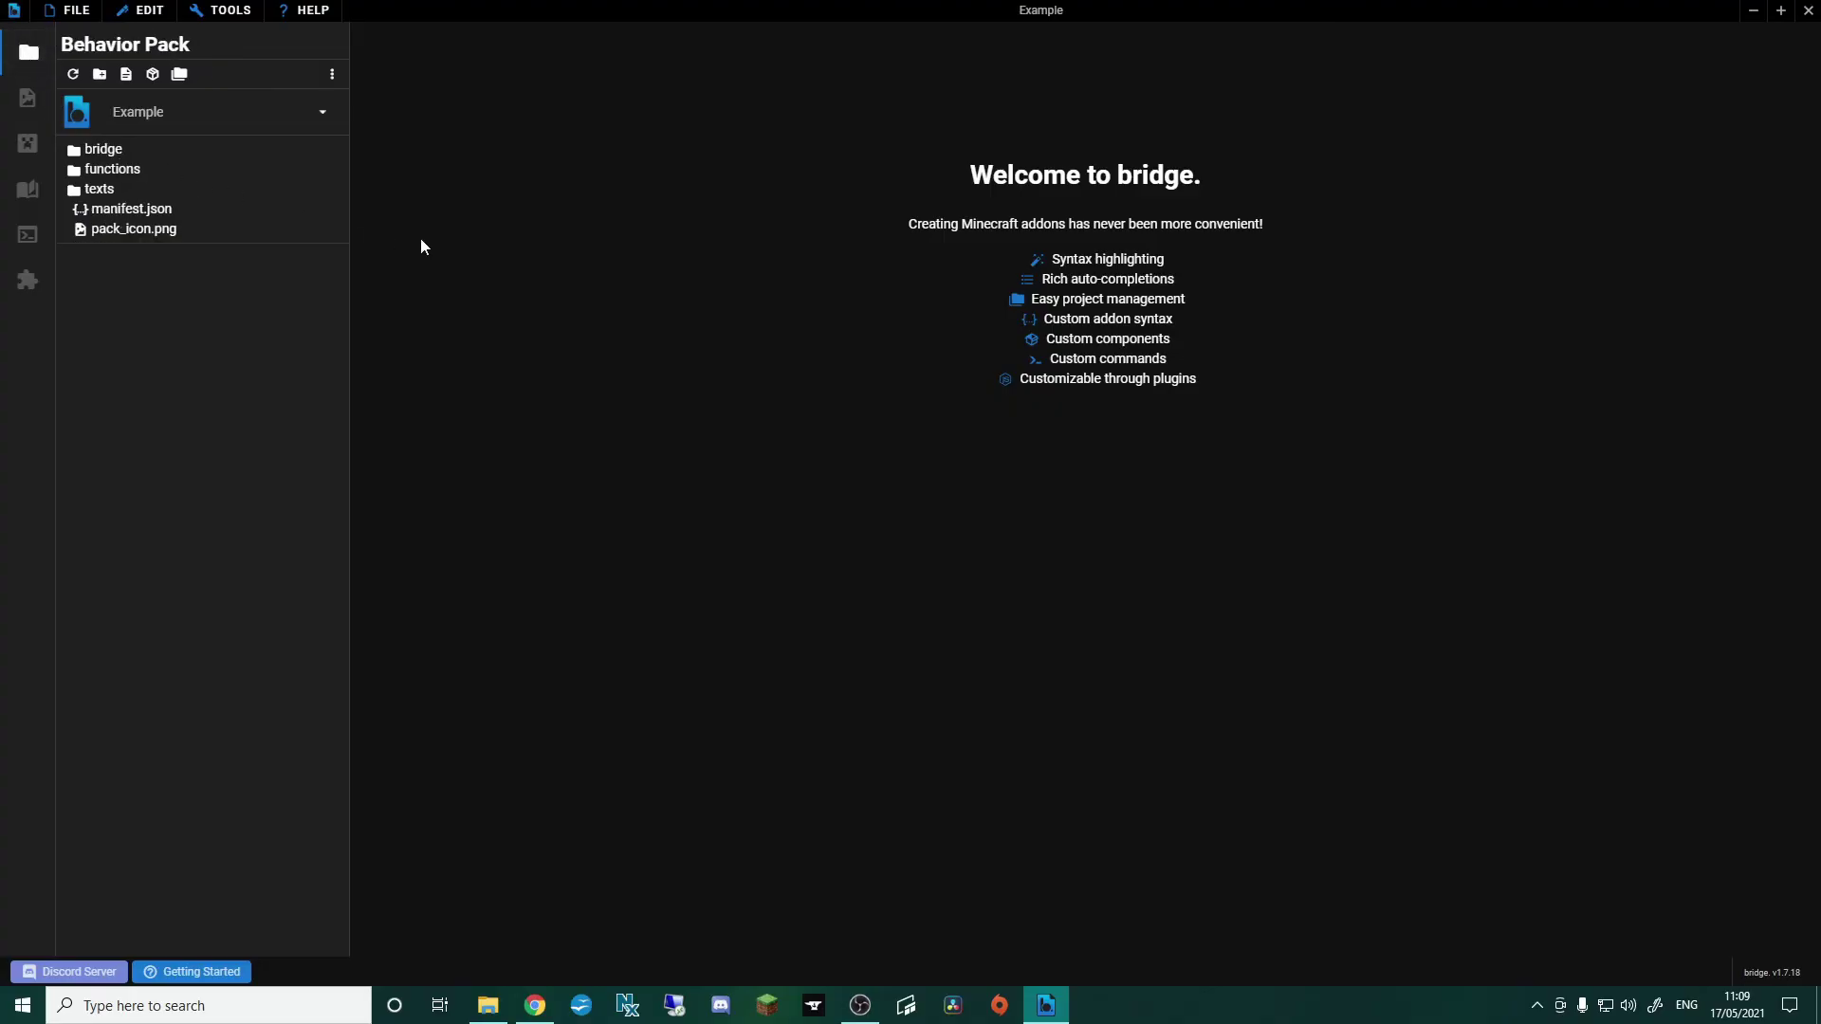